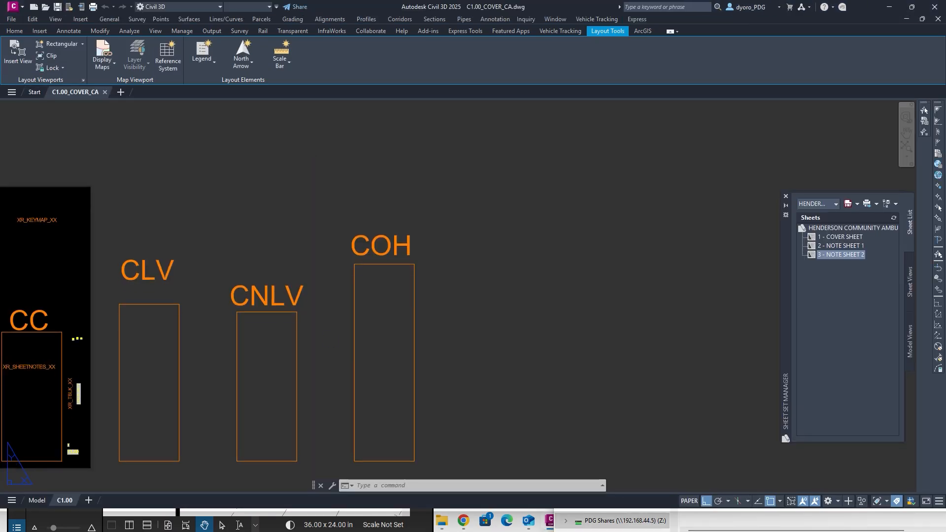
Attach the XR_TBLK_CA title block drawing to the cover sheet as an external reference via XREF.
{"action": "middle_click_drag", "start_coordinate": [373, 324], "coordinate": [729, 279]}
{"action": "middle_click_drag", "start_coordinate": [280, 290], "coordinate": [359, 281]}
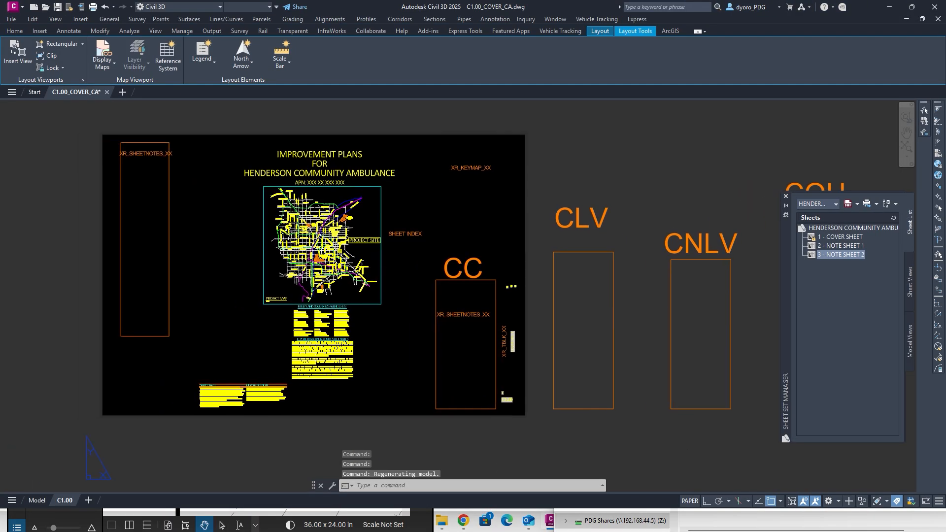
{"action": "middle_click_drag", "start_coordinate": [225, 183], "coordinate": [284, 202]}
{"action": "left_click", "coordinate": [322, 291]}
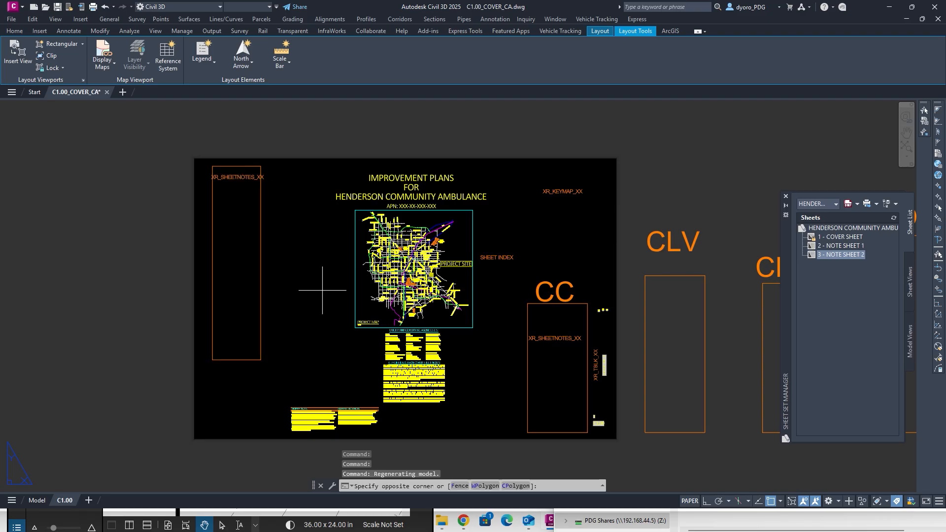
{"action": "key", "text": "Escape"}
{"action": "key", "text": "Escape"}
{"action": "key", "text": "Escape"}
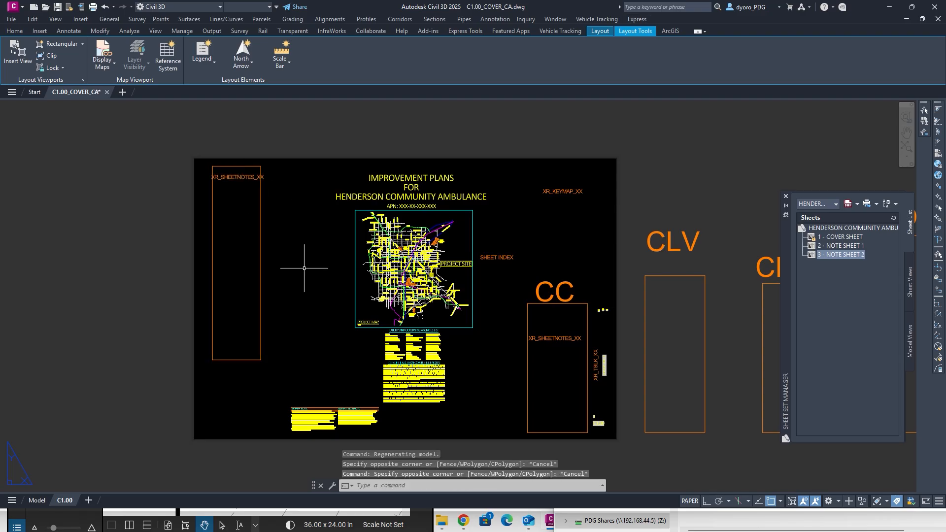
{"action": "type", "text": "xref"}
{"action": "key", "text": "Return"}
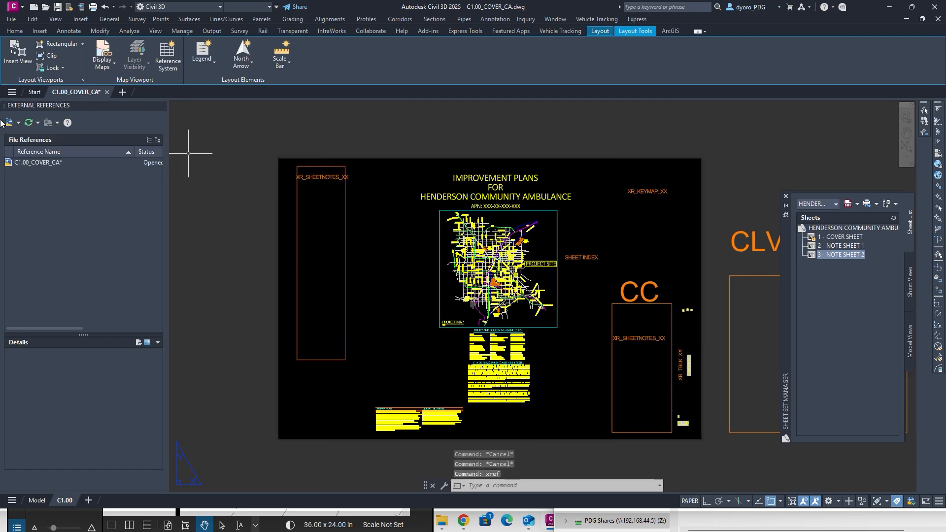
{"action": "left_click", "coordinate": [9, 122]}
{"action": "double_click", "coordinate": [279, 180]}
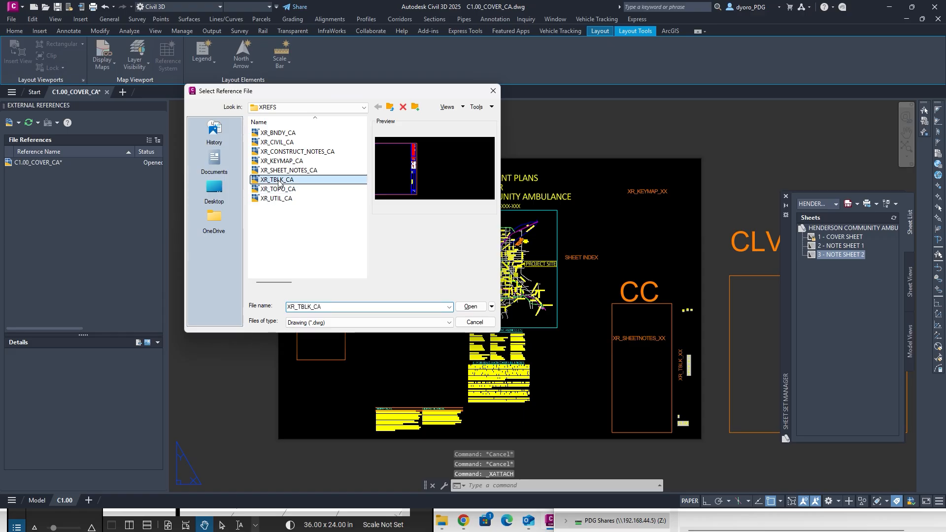
{"action": "left_click", "coordinate": [507, 354]}
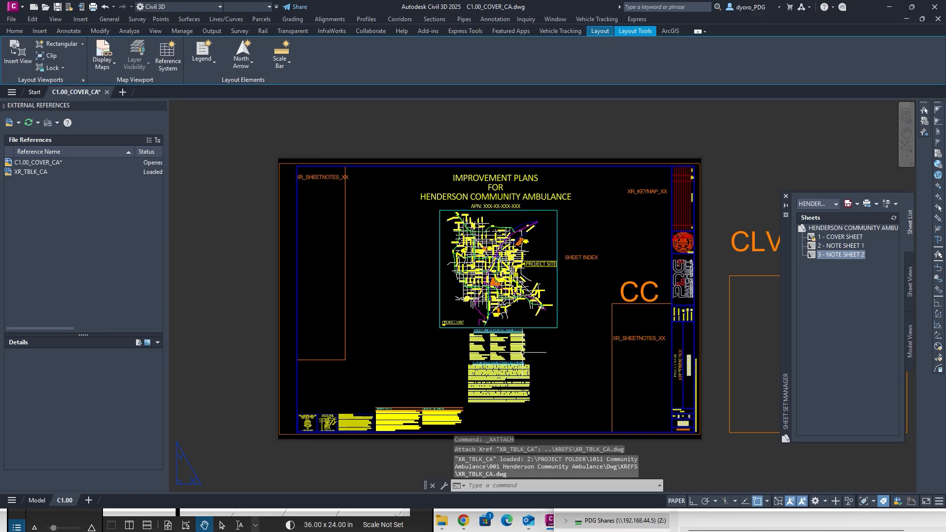
Attach the XR_KEYMAP_CA drawing as a second reference, then switch to model space.
{"action": "left_click", "coordinate": [8, 122]}
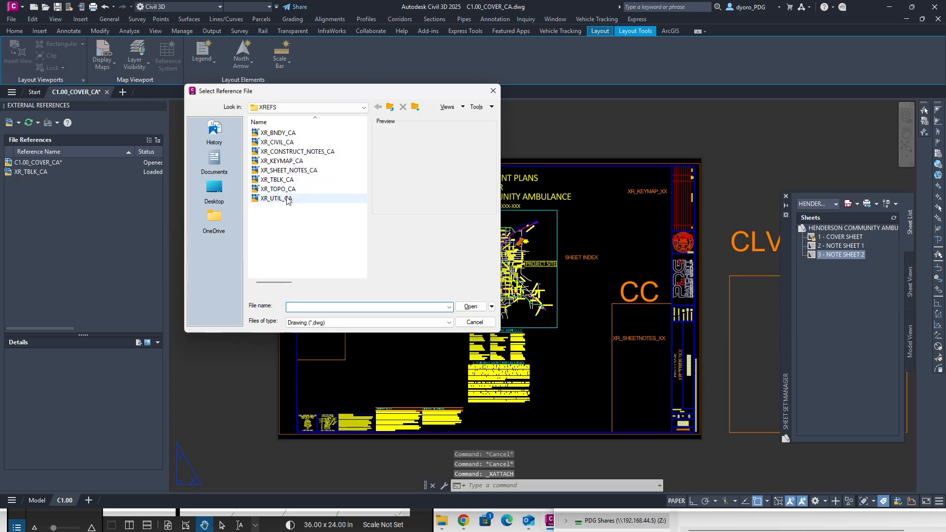
{"action": "double_click", "coordinate": [290, 164]}
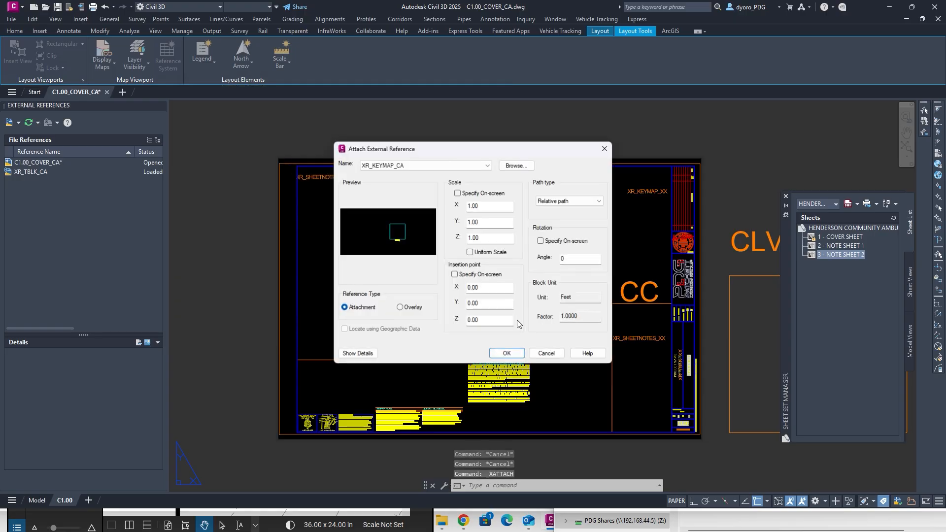
{"action": "left_click", "coordinate": [507, 356]}
{"action": "key", "text": "Escape"}
{"action": "key", "text": "Escape"}
{"action": "key", "text": "Escape"}
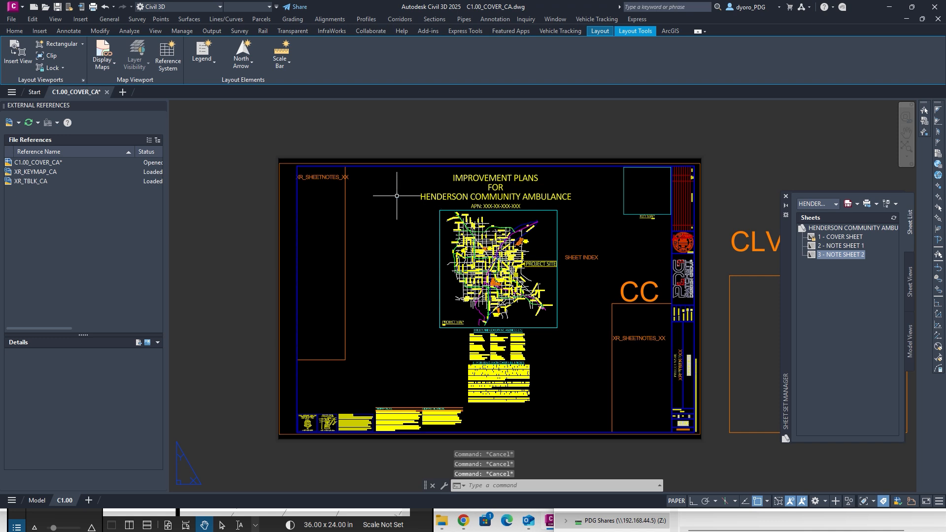
{"action": "left_click", "coordinate": [37, 501]}
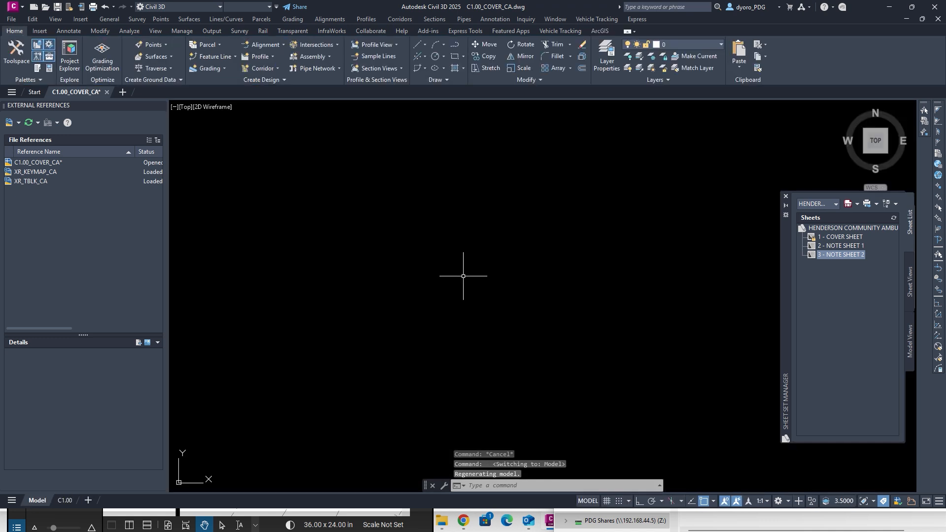
Attach XR_SHEET_NOTES_CA as an external reference in model space.
{"action": "left_click", "coordinate": [10, 125]}
{"action": "left_click", "coordinate": [294, 170]}
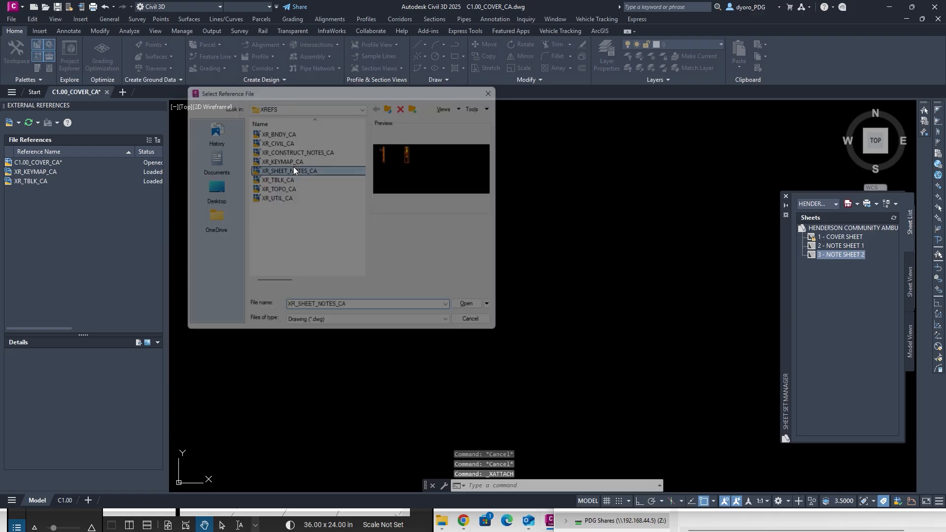
{"action": "double_click", "coordinate": [294, 170]}
{"action": "left_click", "coordinate": [508, 353]}
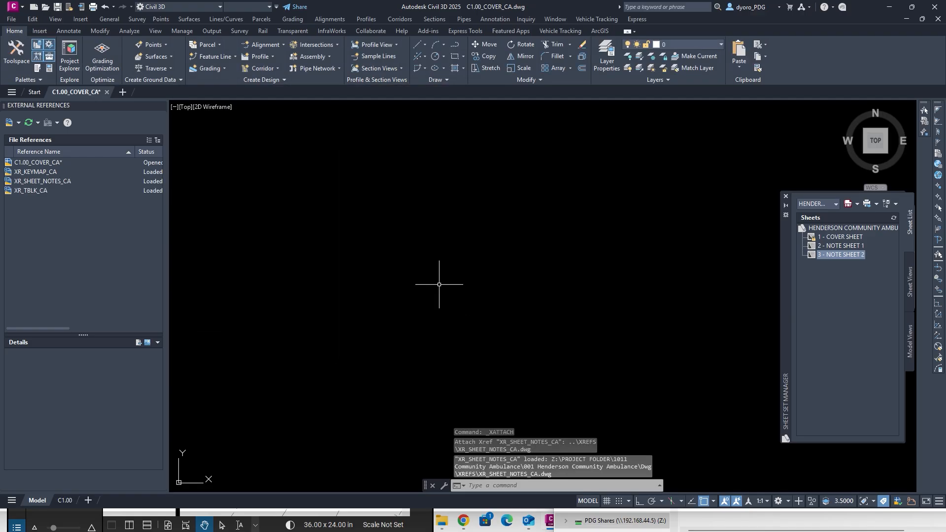
Zoom out to look over the attached sheet notes, then return to the C1.00 layout.
{"action": "middle_click", "coordinate": [406, 266]}
{"action": "middle_click", "coordinate": [407, 266]}
{"action": "middle_click_drag", "start_coordinate": [333, 201], "coordinate": [359, 302]}
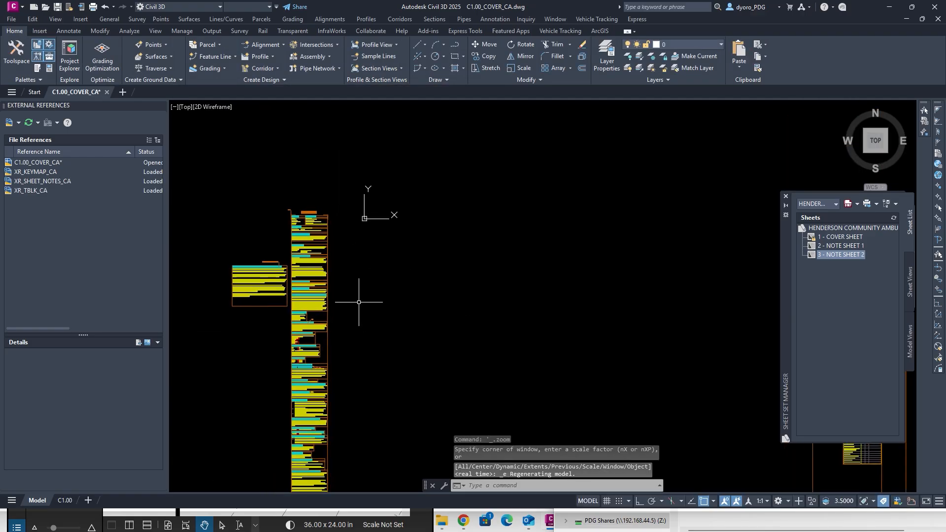
{"action": "scroll", "coordinate": [294, 217], "scroll_direction": "up", "scroll_amount": 9}
{"action": "scroll", "coordinate": [276, 217], "scroll_direction": "down", "scroll_amount": 8}
{"action": "scroll", "coordinate": [458, 223], "scroll_direction": "up", "scroll_amount": 7}
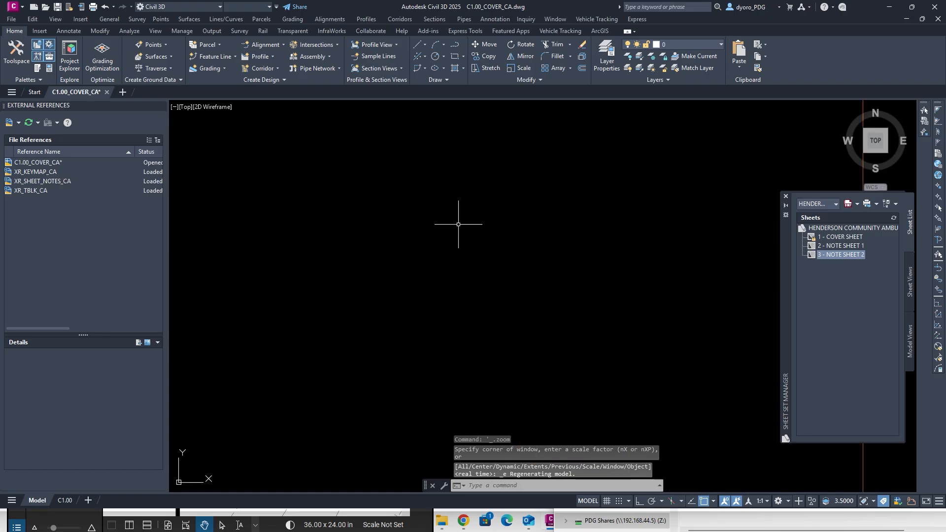
{"action": "scroll", "coordinate": [458, 224], "scroll_direction": "down", "scroll_amount": 3}
{"action": "middle_click_drag", "start_coordinate": [704, 202], "coordinate": [561, 246]}
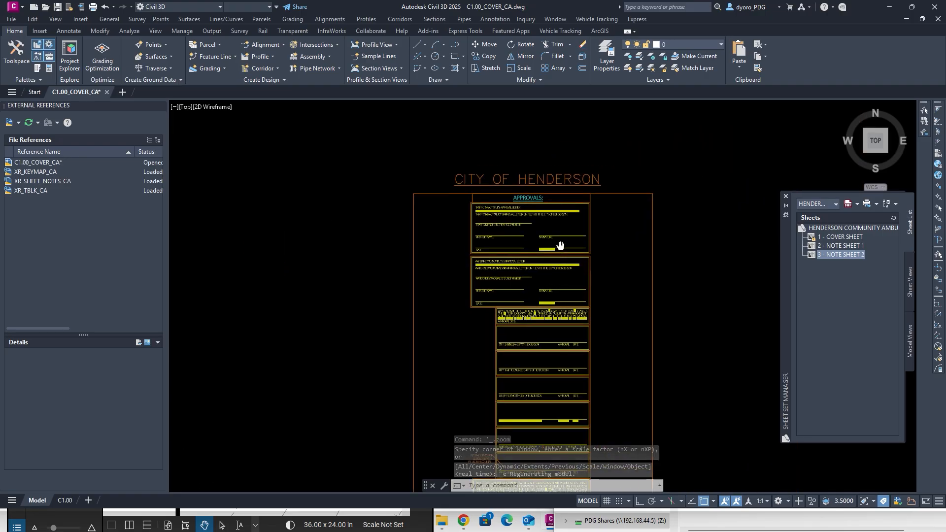
{"action": "left_click", "coordinate": [65, 500]}
Erase the XR_SHEETNOTES_XX placeholder text.
{"action": "left_click", "coordinate": [322, 176]}
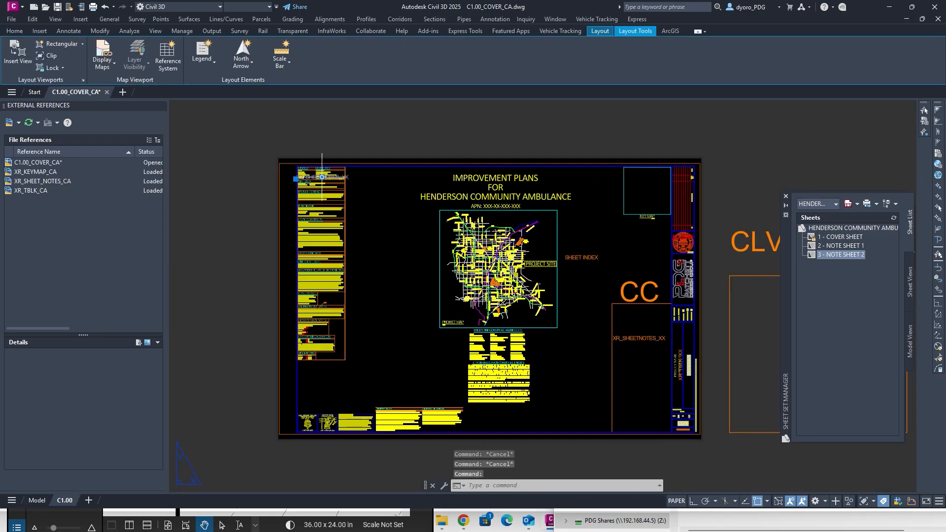
{"action": "key", "text": "Delete"}
{"action": "key", "text": "Escape"}
{"action": "key", "text": "Escape"}
{"action": "key", "text": "Escape"}
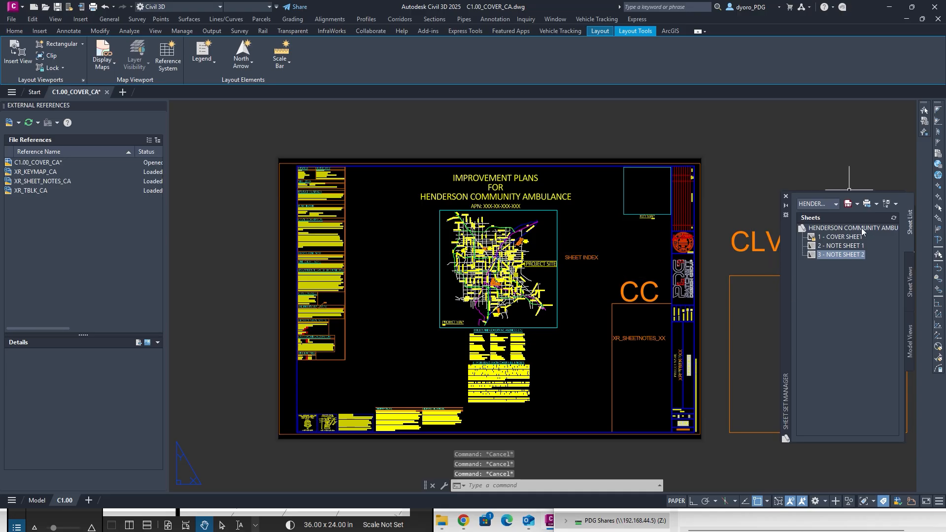
Window-select and delete the CLV, CNLV and CC labels with their frames.
{"action": "middle_click_drag", "start_coordinate": [625, 332], "coordinate": [399, 326]}
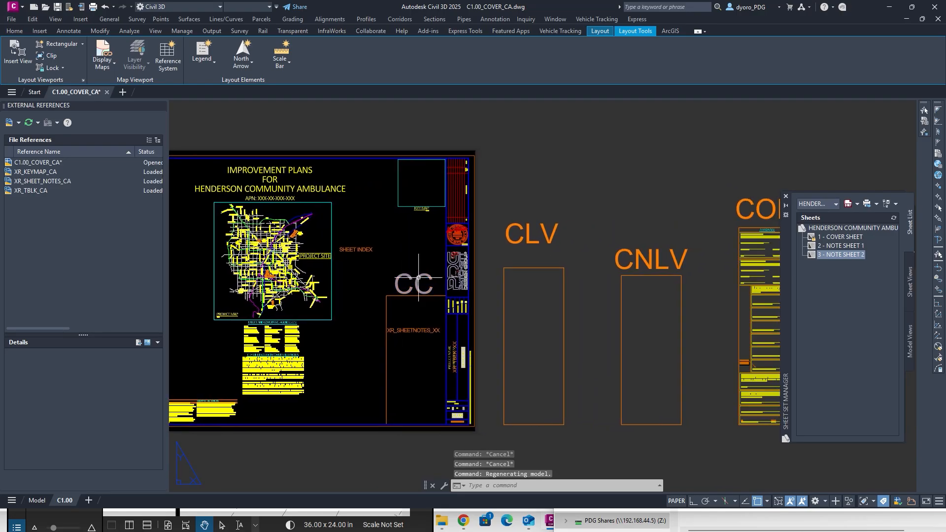
{"action": "mouse_move", "coordinate": [418, 278]}
{"action": "middle_mouse_down"}
{"action": "mouse_move", "coordinate": [202, 267]}
{"action": "mouse_move", "coordinate": [290, 246]}
{"action": "middle_mouse_up"}
{"action": "left_click", "coordinate": [454, 314]}
{"action": "left_click", "coordinate": [316, 211]}
{"action": "key", "text": "Delete"}
{"action": "left_click", "coordinate": [296, 232]}
{"action": "left_click", "coordinate": [200, 402]}
{"action": "key", "text": "Delete"}
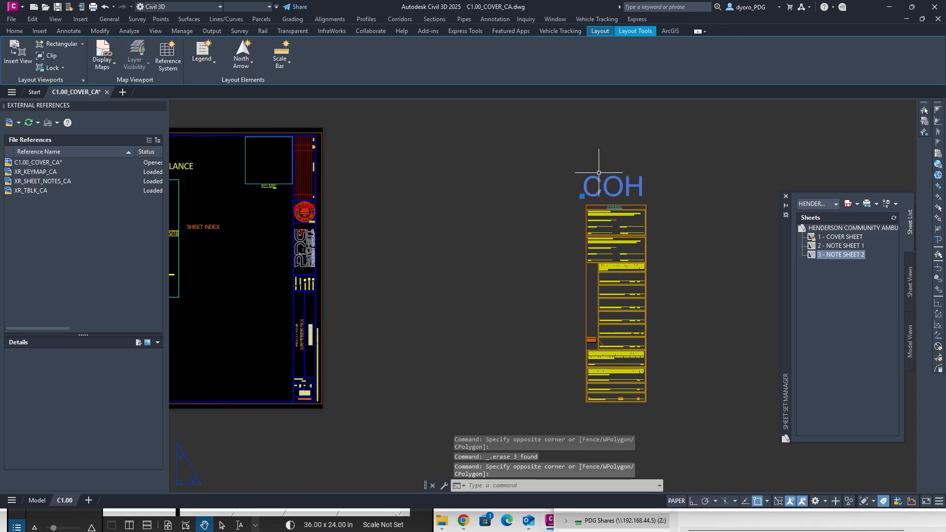
Start moving the COH notes table with M, then cancel the move.
{"action": "type", "text": "m"}
{"action": "key", "text": "Return"}
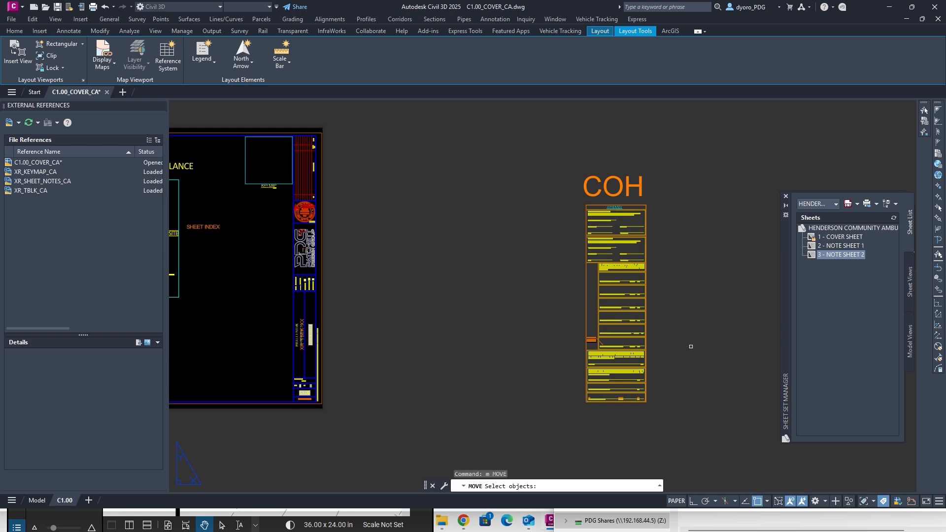
{"action": "left_click", "coordinate": [690, 325]}
{"action": "left_click", "coordinate": [586, 295]}
{"action": "middle_click_drag", "start_coordinate": [462, 241], "coordinate": [686, 110]}
{"action": "key", "text": "Return"}
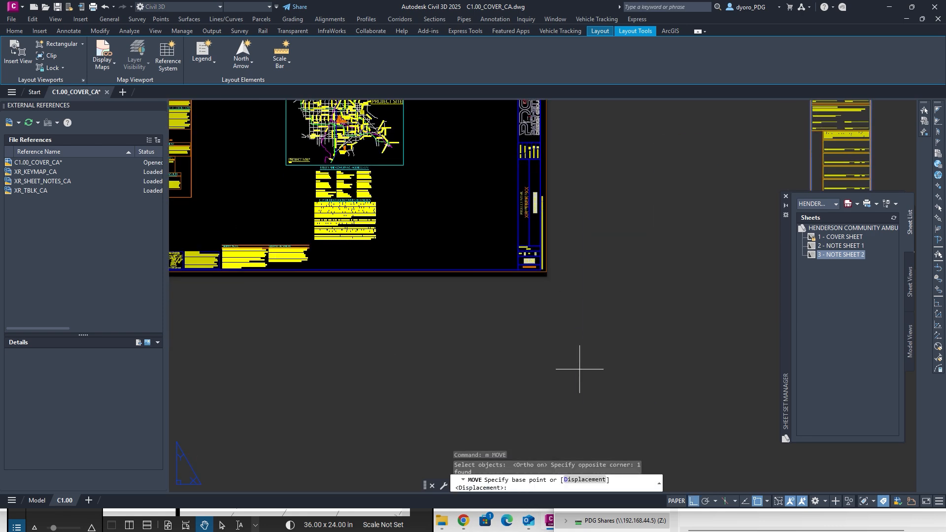
{"action": "left_click", "coordinate": [581, 371]}
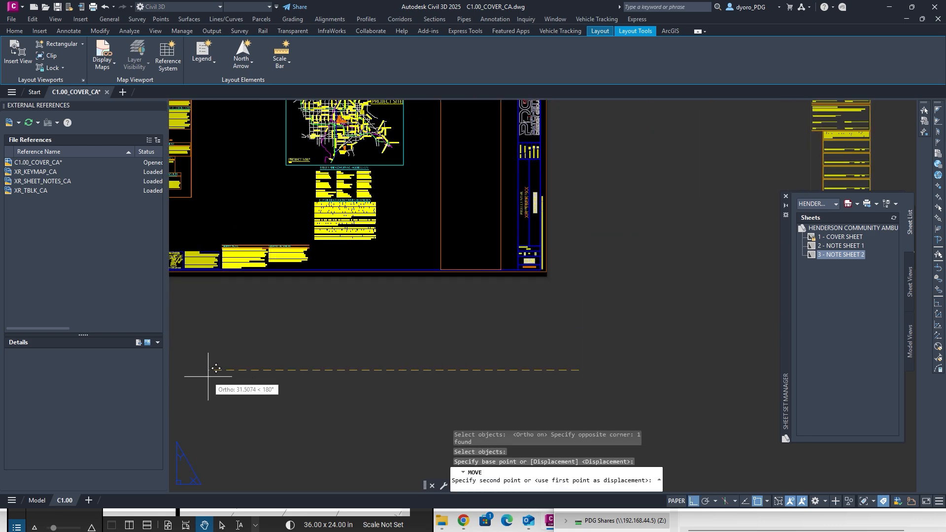
{"action": "key", "text": "Escape"}
{"action": "key", "text": "Escape"}
{"action": "key", "text": "Escape"}
Erase the XR_TBLK_XX placeholder text from the title block.
{"action": "scroll", "coordinate": [545, 194], "scroll_direction": "up", "scroll_amount": 6}
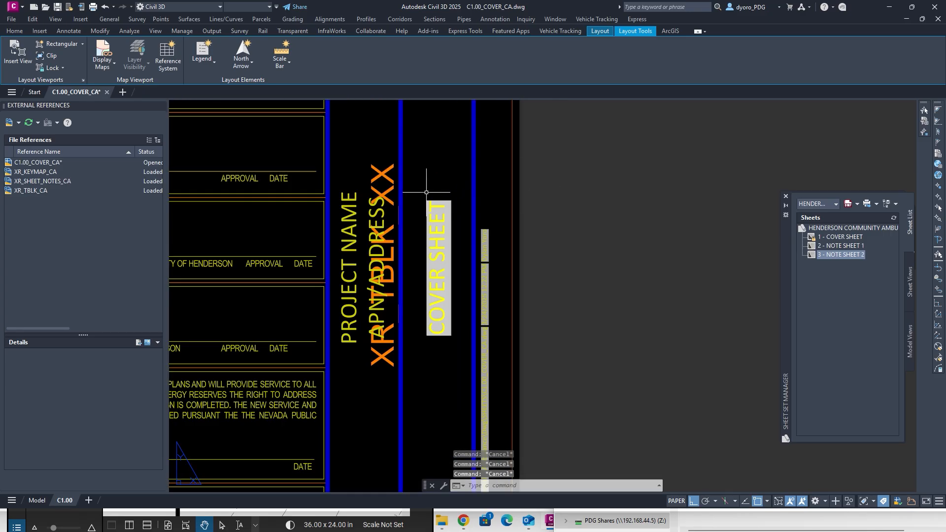
{"action": "left_click", "coordinate": [380, 172]}
{"action": "key", "text": "Delete"}
{"action": "middle_click_drag", "start_coordinate": [327, 108], "coordinate": [481, 359]}
{"action": "scroll", "coordinate": [451, 291], "scroll_direction": "down", "scroll_amount": 5}
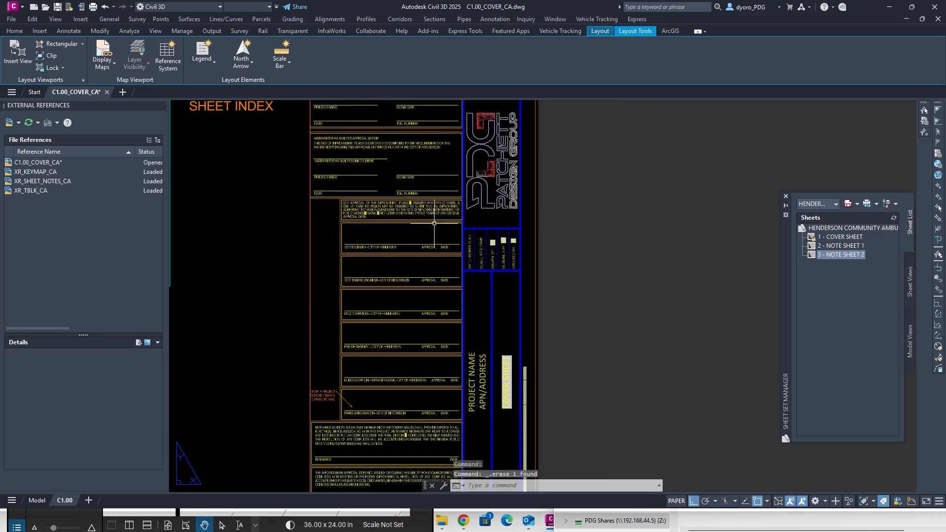
{"action": "middle_click_drag", "start_coordinate": [367, 179], "coordinate": [382, 226]}
{"action": "key", "text": "Escape"}
{"action": "key", "text": "Escape"}
Switch the cover notes block's visibility to CLV, then back to COH.
{"action": "middle_click_drag", "start_coordinate": [373, 369], "coordinate": [376, 173]}
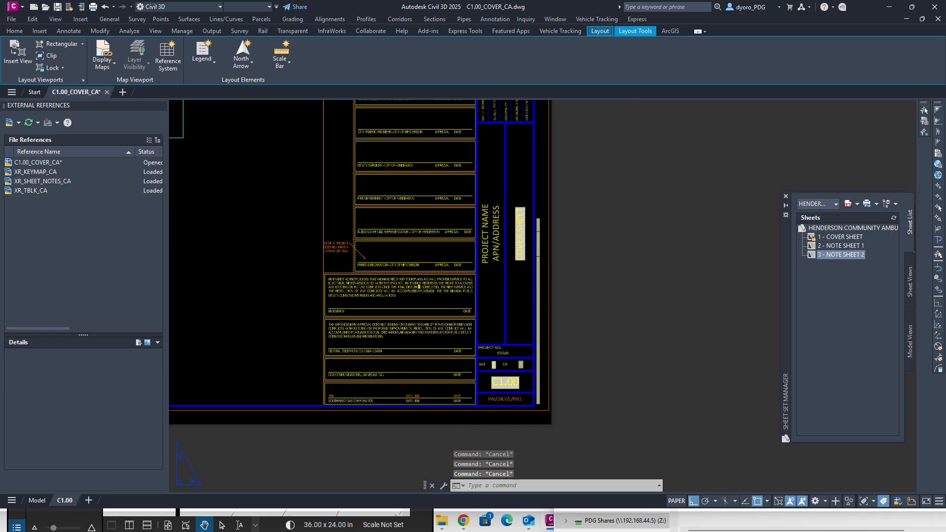
{"action": "middle_click_drag", "start_coordinate": [345, 242], "coordinate": [632, 233]}
{"action": "middle_click_drag", "start_coordinate": [398, 248], "coordinate": [663, 239]}
{"action": "middle_click_drag", "start_coordinate": [590, 237], "coordinate": [544, 304]}
{"action": "left_click", "coordinate": [555, 310]}
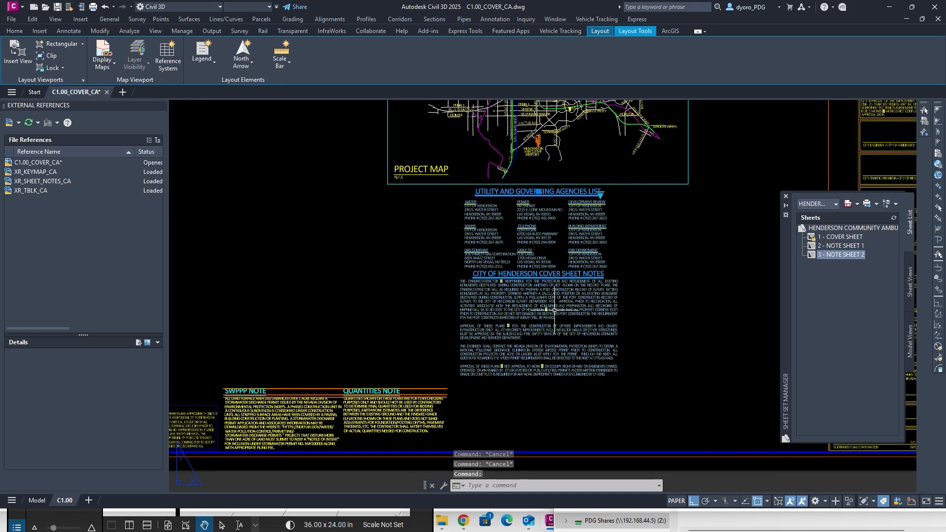
{"action": "left_click", "coordinate": [601, 195]}
{"action": "left_click", "coordinate": [625, 211]}
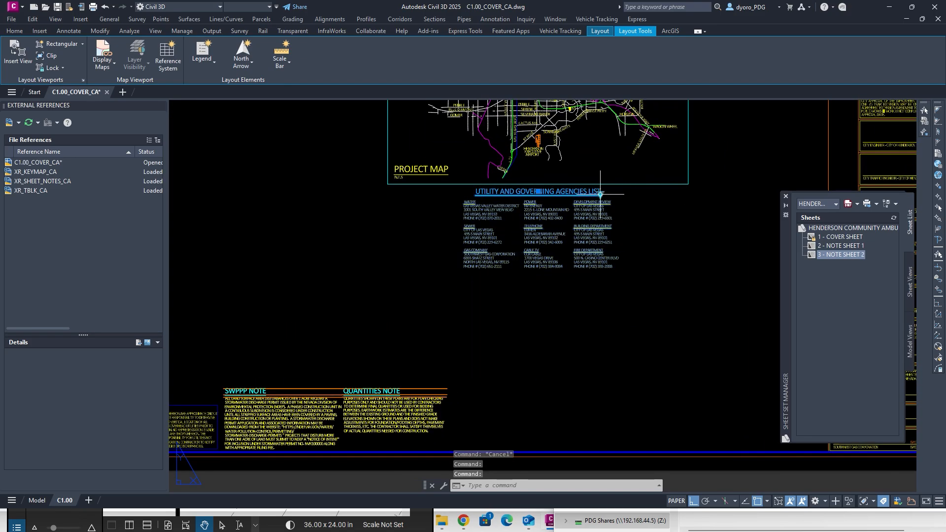
{"action": "left_click", "coordinate": [600, 194]}
{"action": "left_click", "coordinate": [629, 237]}
{"action": "key", "text": "Escape"}
{"action": "key", "text": "Escape"}
{"action": "key", "text": "Escape"}
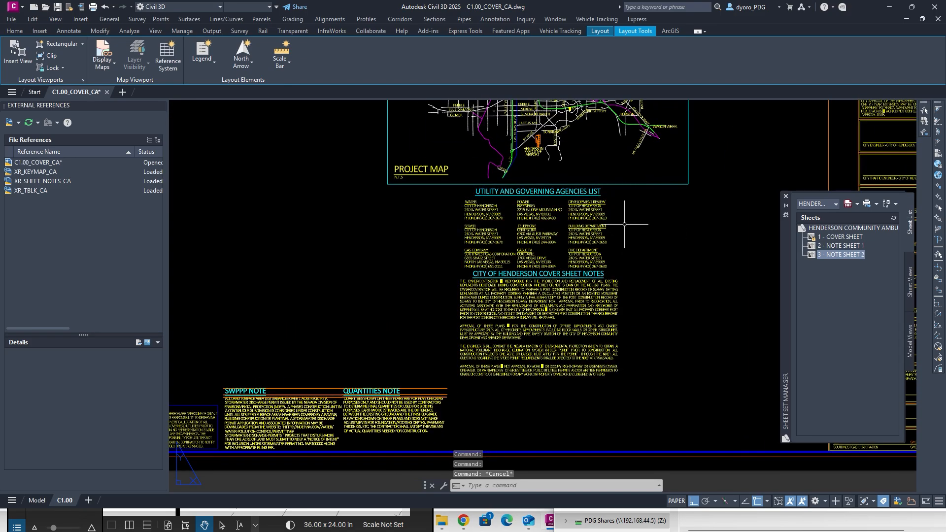
{"action": "middle_click_drag", "start_coordinate": [595, 237], "coordinate": [587, 382]}
{"action": "middle_click_drag", "start_coordinate": [503, 284], "coordinate": [507, 333]}
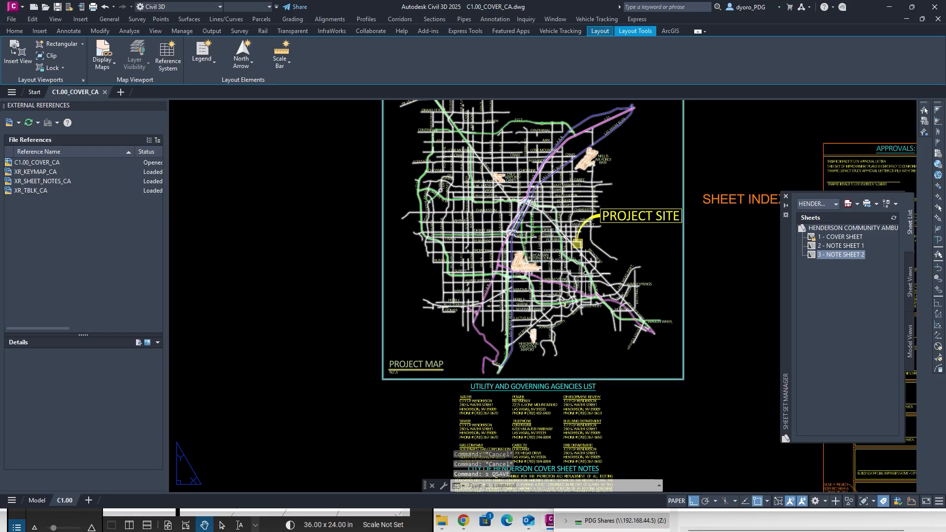
Select the PROJECT SITE label, its yellow leader arc and the hatched site square.
{"action": "scroll", "coordinate": [595, 238], "scroll_direction": "up", "scroll_amount": 3}
{"action": "left_click", "coordinate": [654, 198]}
{"action": "left_click", "coordinate": [632, 152]}
{"action": "left_click", "coordinate": [589, 157]}
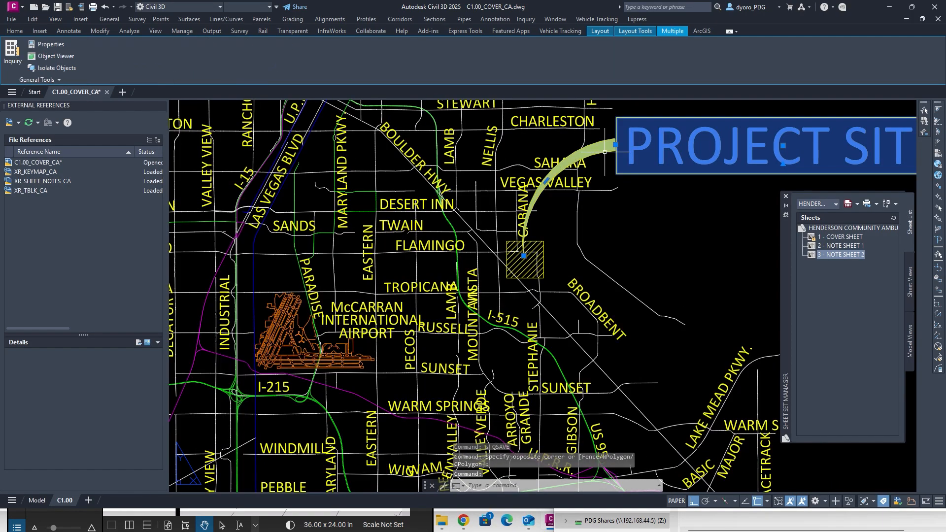
{"action": "left_click", "coordinate": [554, 248]}
{"action": "left_click", "coordinate": [539, 239]}
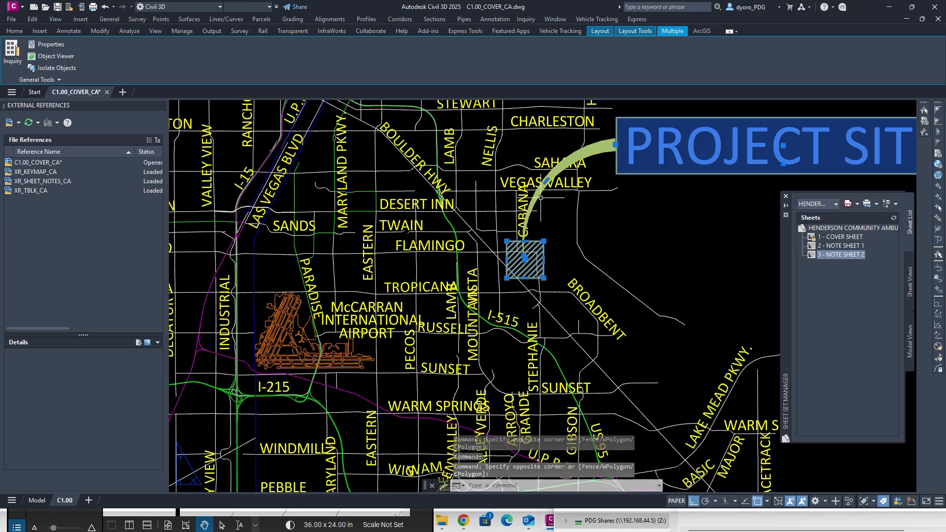
{"action": "scroll", "coordinate": [542, 202], "scroll_direction": "down", "scroll_amount": 3}
With ortho and object snap off, move them beside Henderson Executive Airport.
{"action": "left_click", "coordinate": [694, 502]}
{"action": "left_click", "coordinate": [755, 501]}
{"action": "type", "text": "m"}
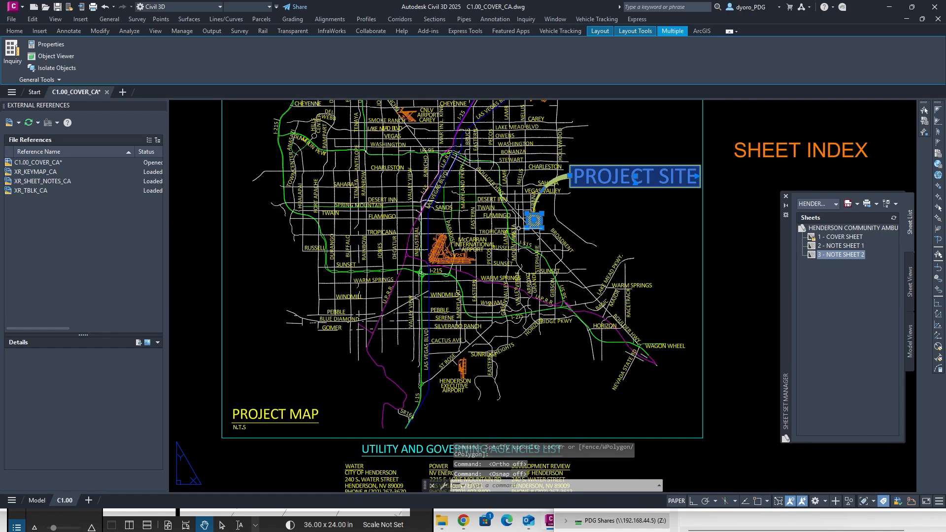
{"action": "key", "text": "Return"}
{"action": "left_click", "coordinate": [559, 198]}
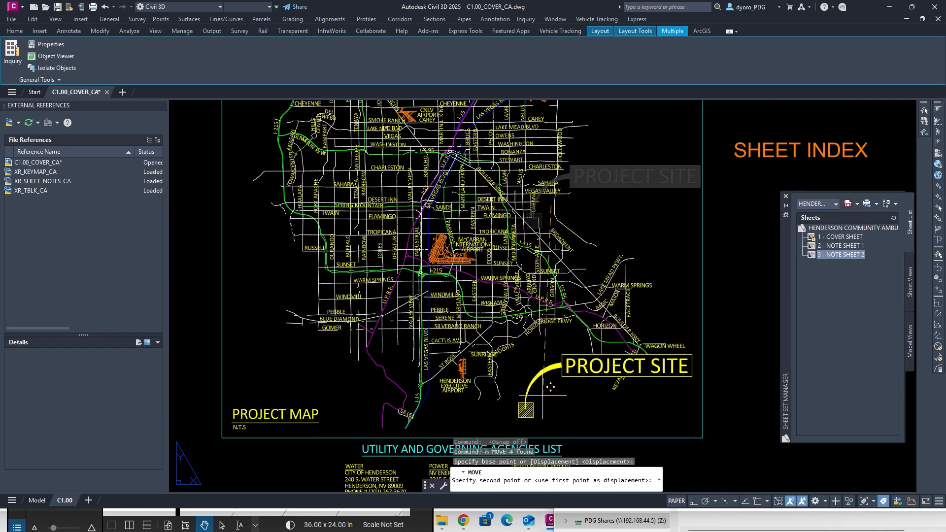
{"action": "left_click", "coordinate": [488, 373]}
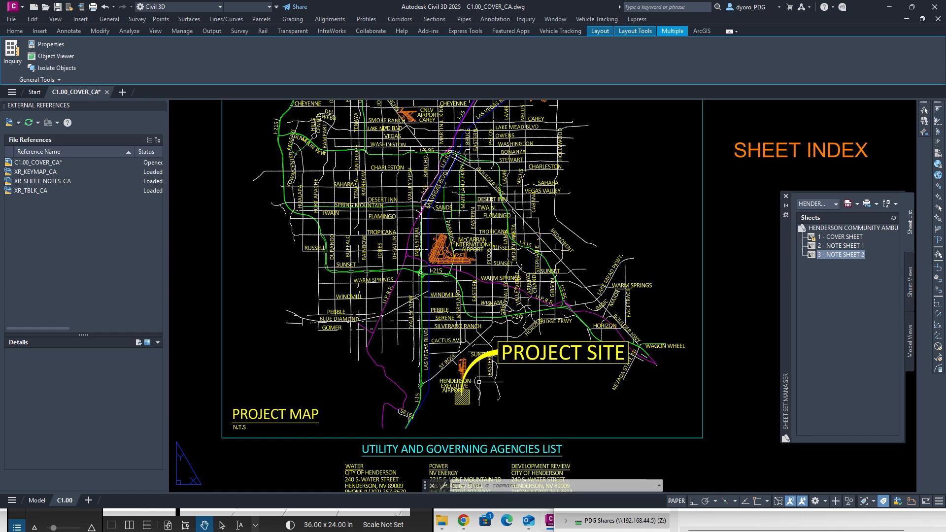
{"action": "key", "text": "Escape"}
{"action": "key", "text": "Escape"}
{"action": "key", "text": "Escape"}
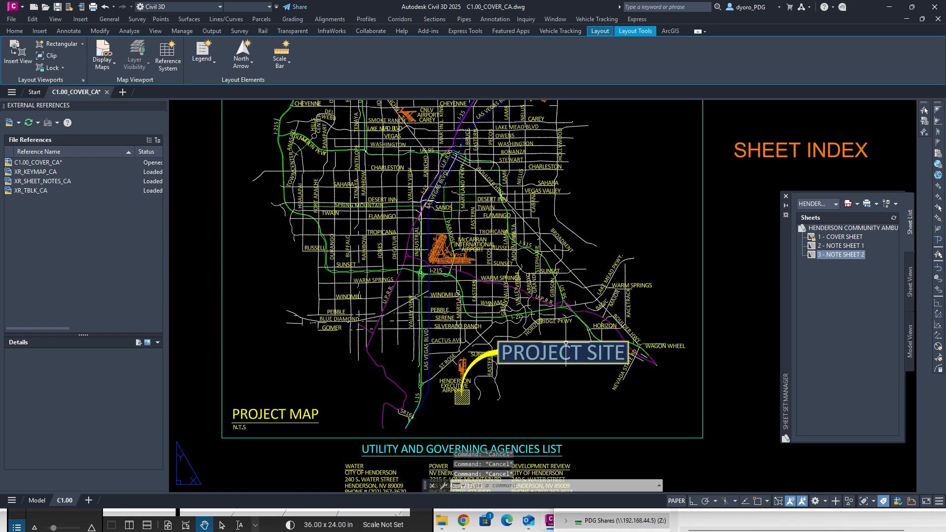
{"action": "scroll", "coordinate": [426, 335], "scroll_direction": "down", "scroll_amount": 2}
Insert a Sheet List Table from the HENDERSON COMMUNITY AMBULANCE sheet set beside the map.
{"action": "scroll", "coordinate": [357, 235], "scroll_direction": "down", "scroll_amount": 2}
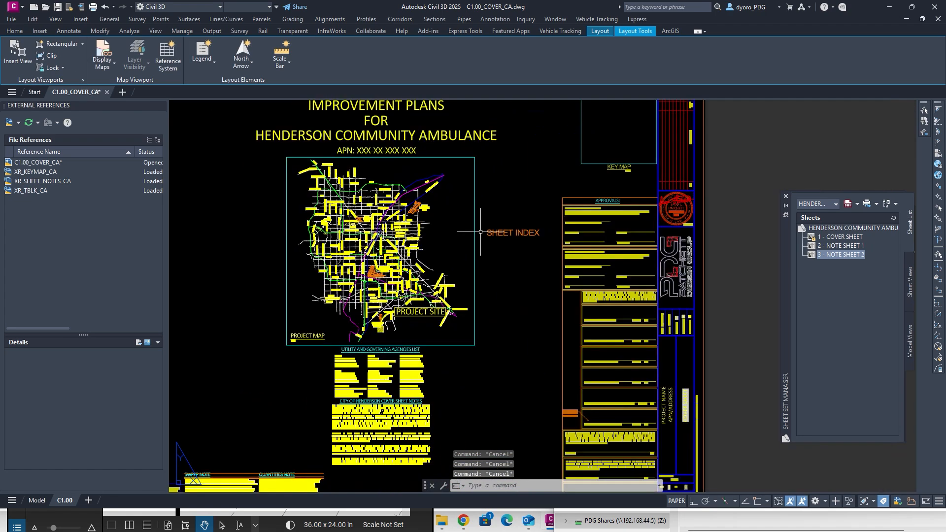
{"action": "middle_click_drag", "start_coordinate": [505, 202], "coordinate": [518, 228]}
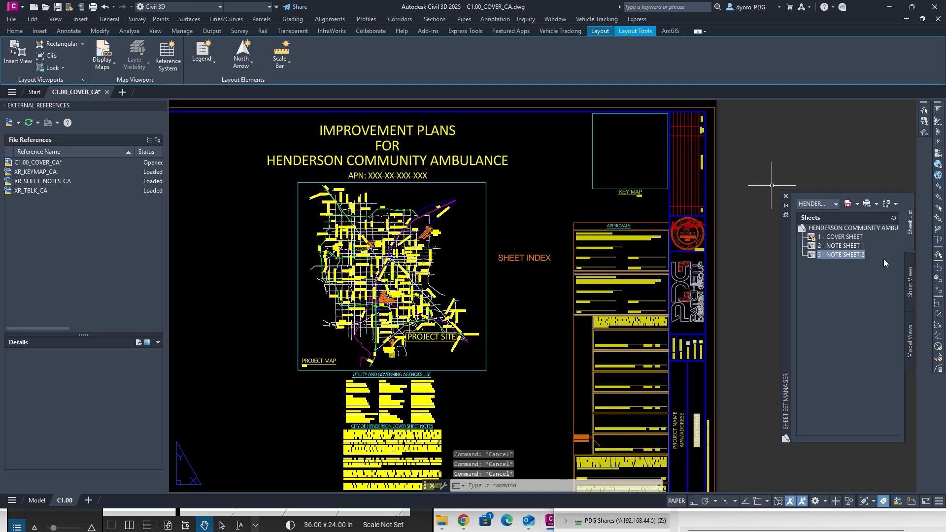
{"action": "left_click", "coordinate": [853, 228]}
{"action": "right_click", "coordinate": [853, 228]}
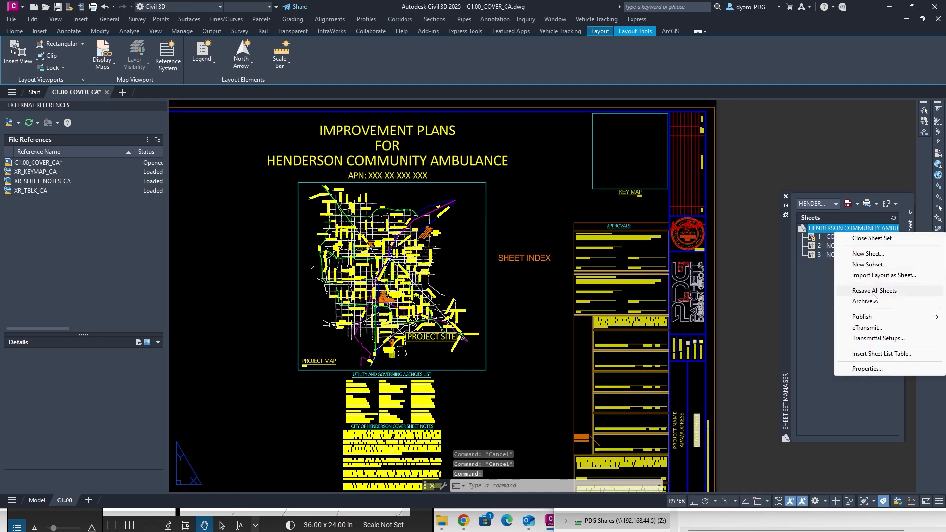
{"action": "left_click", "coordinate": [882, 353]}
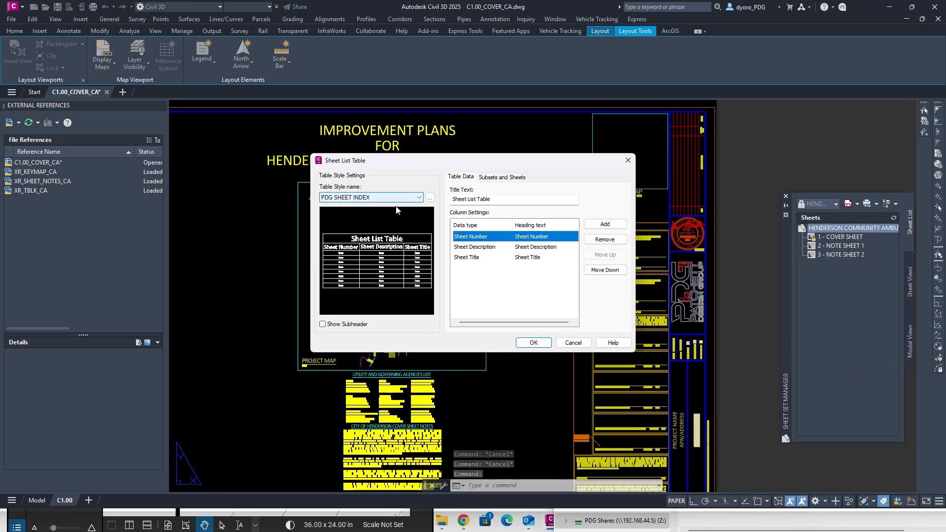
{"action": "left_click", "coordinate": [533, 343]}
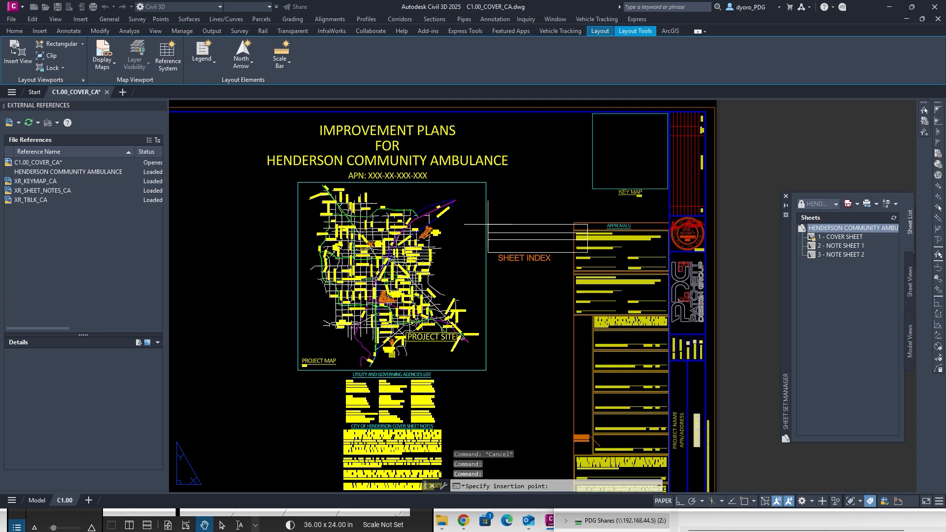
{"action": "left_click", "coordinate": [487, 224]}
Drag the table's right edge in to make the sheet list narrower.
{"action": "scroll", "coordinate": [575, 224], "scroll_direction": "up", "scroll_amount": 3}
{"action": "left_click", "coordinate": [630, 218]}
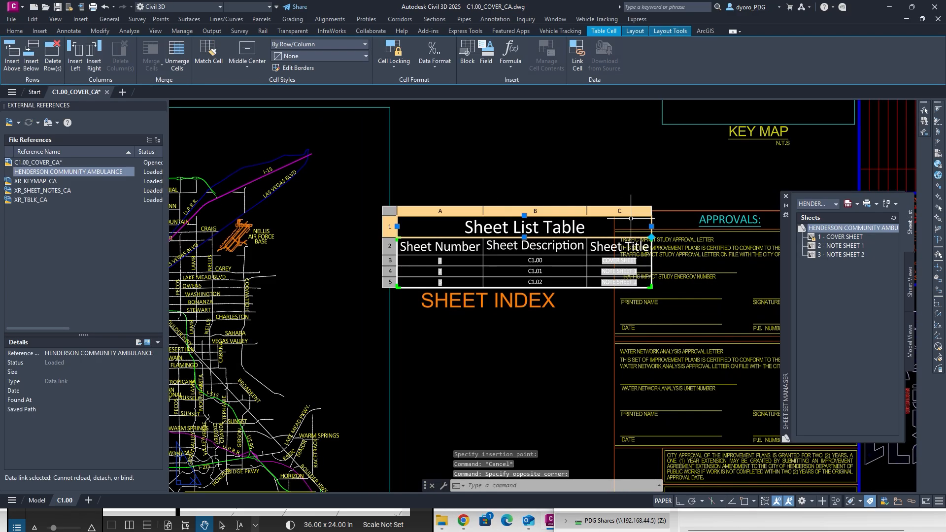
{"action": "left_click", "coordinate": [652, 225]}
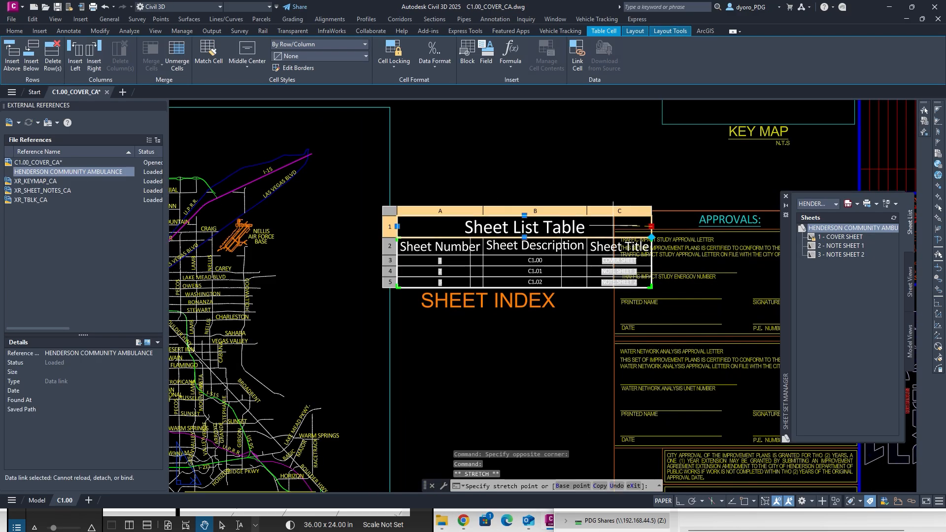
{"action": "left_click", "coordinate": [585, 225]}
{"action": "key", "text": "Escape"}
{"action": "key", "text": "Escape"}
{"action": "key", "text": "Escape"}
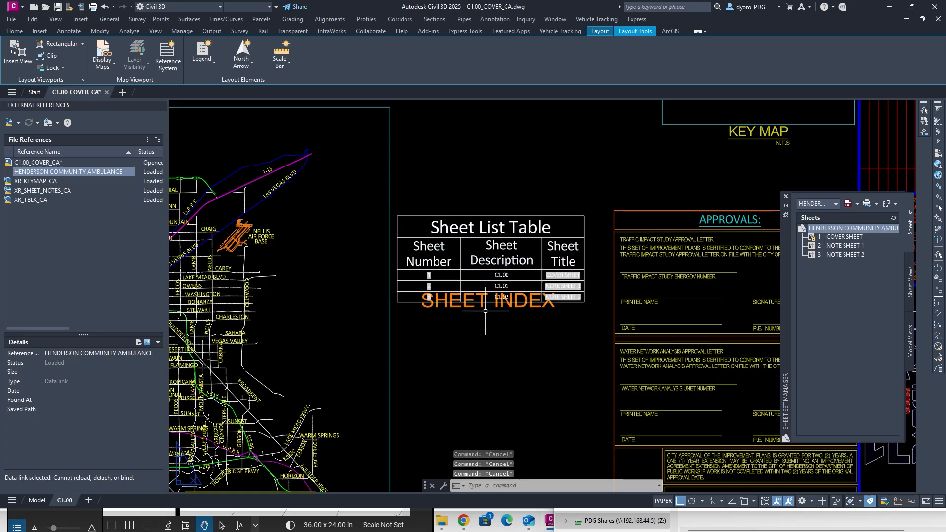
Delete the old SHEET INDEX text and put the sheet list table on the yellow C-ANNO layer.
{"action": "left_click", "coordinate": [472, 306]}
{"action": "key", "text": "Delete"}
{"action": "left_click", "coordinate": [512, 366]}
{"action": "left_click", "coordinate": [465, 262]}
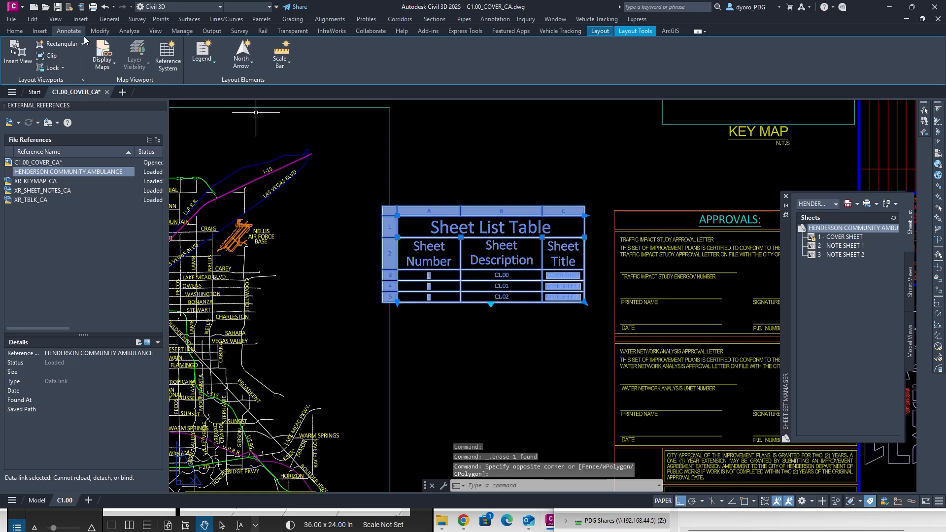
{"action": "left_click", "coordinate": [14, 31]}
{"action": "left_click", "coordinate": [693, 46]}
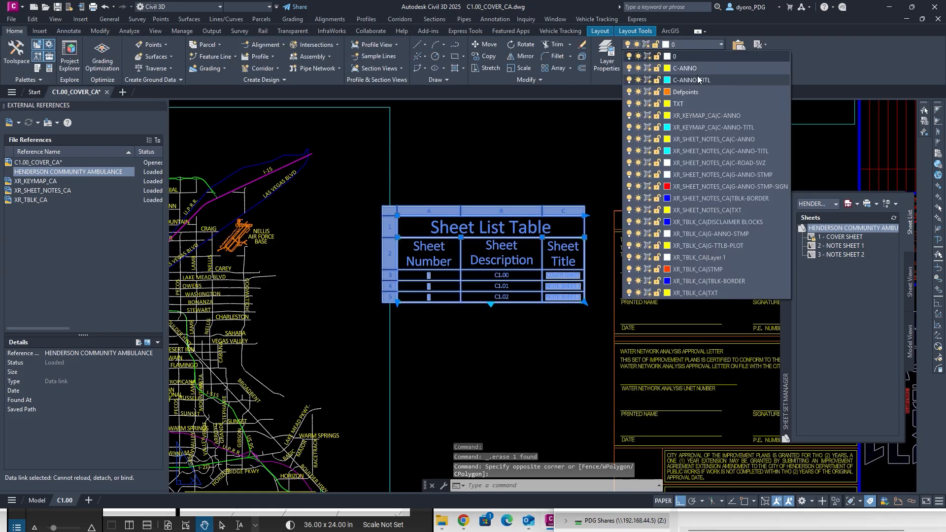
{"action": "left_click", "coordinate": [656, 104]}
{"action": "key", "text": "Escape"}
{"action": "key", "text": "Escape"}
{"action": "key", "text": "Escape"}
{"action": "scroll", "coordinate": [511, 164], "scroll_direction": "down", "scroll_amount": 5}
{"action": "middle_click_drag", "start_coordinate": [469, 148], "coordinate": [684, 219]}
{"action": "scroll", "coordinate": [276, 143], "scroll_direction": "up", "scroll_amount": 6}
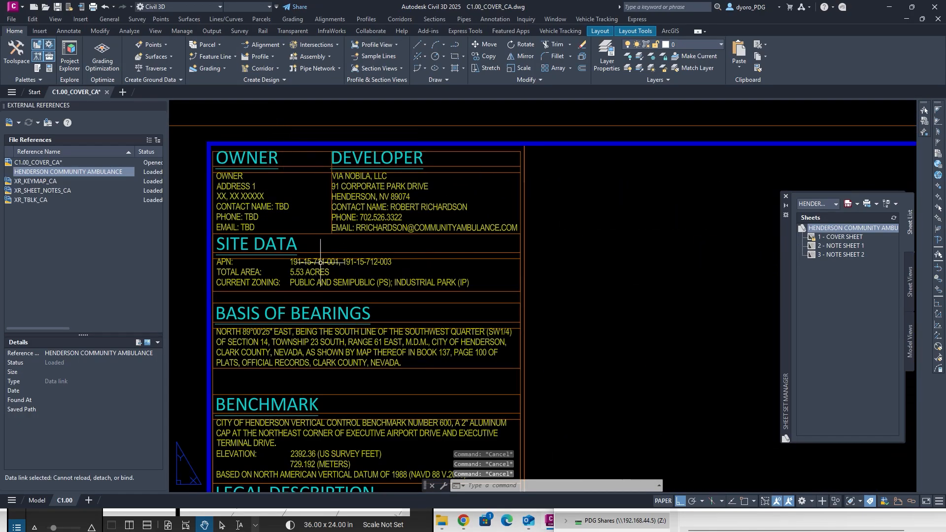
Close the Sheet Set Manager panel and bring the cover title area into view.
{"action": "scroll", "coordinate": [321, 262], "scroll_direction": "down", "scroll_amount": 2}
{"action": "middle_click_drag", "start_coordinate": [463, 259], "coordinate": [278, 213]}
{"action": "middle_click_drag", "start_coordinate": [422, 238], "coordinate": [608, 206]}
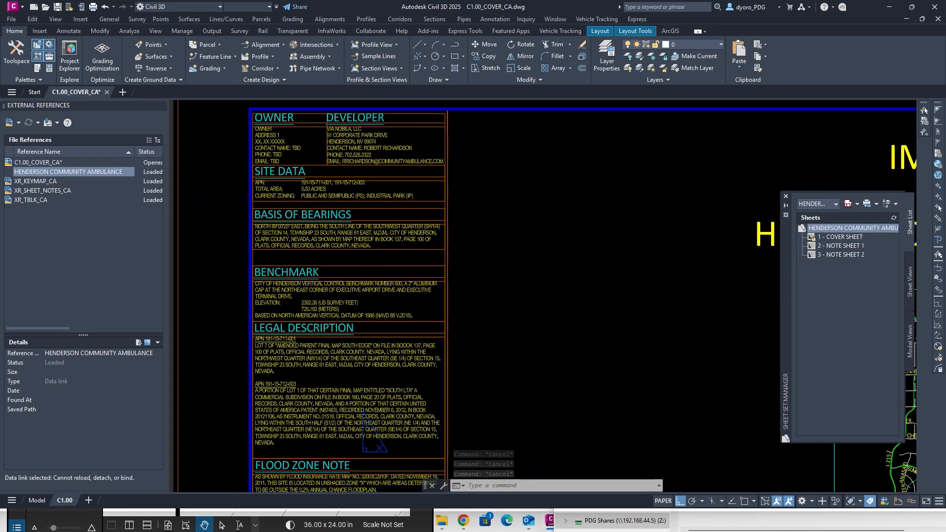
{"action": "scroll", "coordinate": [609, 206], "scroll_direction": "down", "scroll_amount": 2}
{"action": "left_click", "coordinate": [786, 196]}
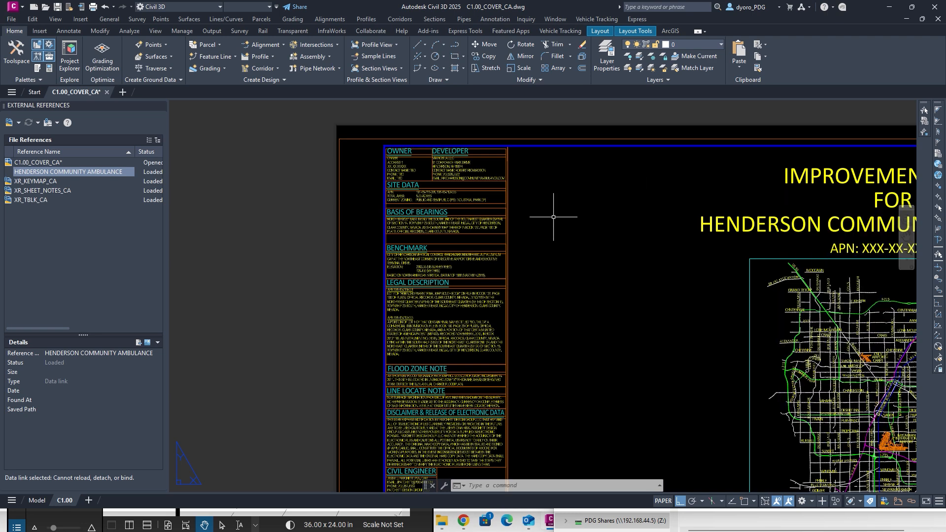
{"action": "key", "text": "Escape"}
{"action": "key", "text": "Escape"}
{"action": "key", "text": "Escape"}
{"action": "scroll", "coordinate": [427, 200], "scroll_direction": "up", "scroll_amount": 4}
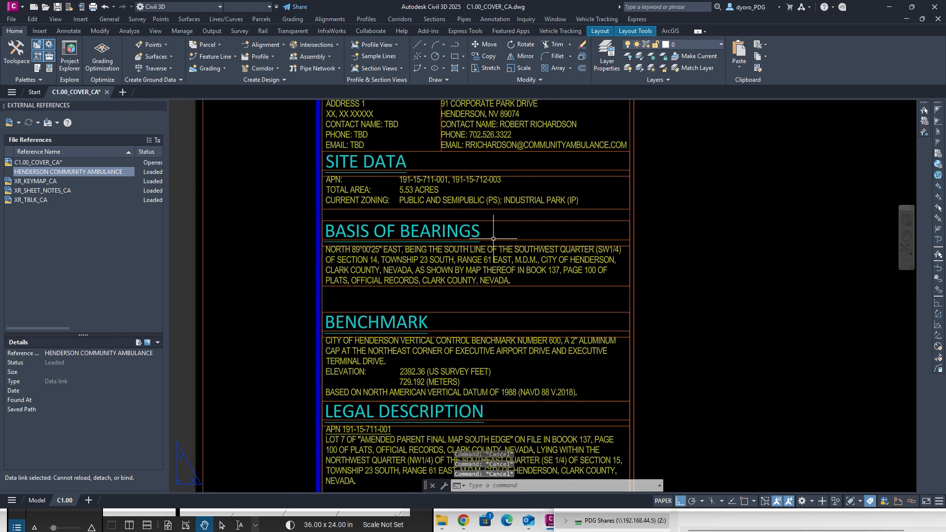
{"action": "middle_click_drag", "start_coordinate": [658, 254], "coordinate": [514, 253]}
{"action": "scroll", "coordinate": [514, 253], "scroll_direction": "down", "scroll_amount": 4}
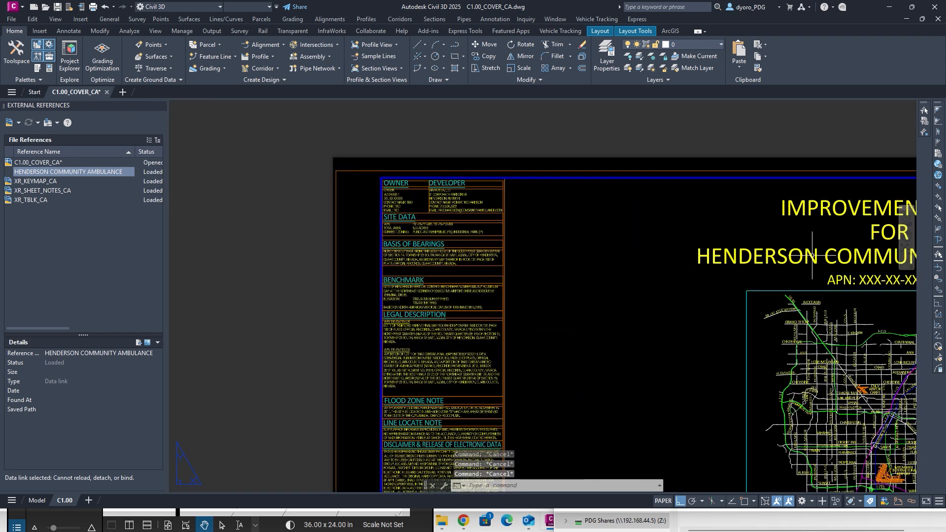
{"action": "double_click", "coordinate": [890, 281]}
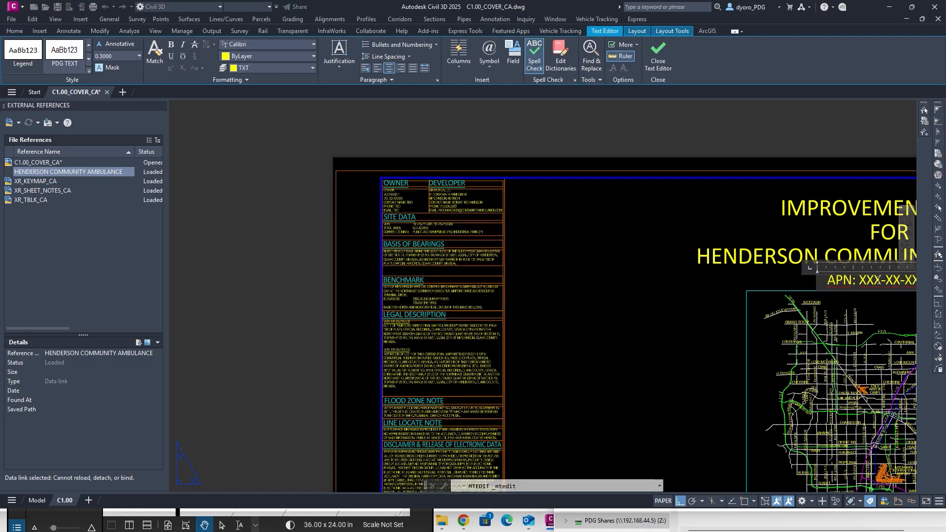
{"action": "middle_click_drag", "start_coordinate": [840, 272], "coordinate": [431, 263]}
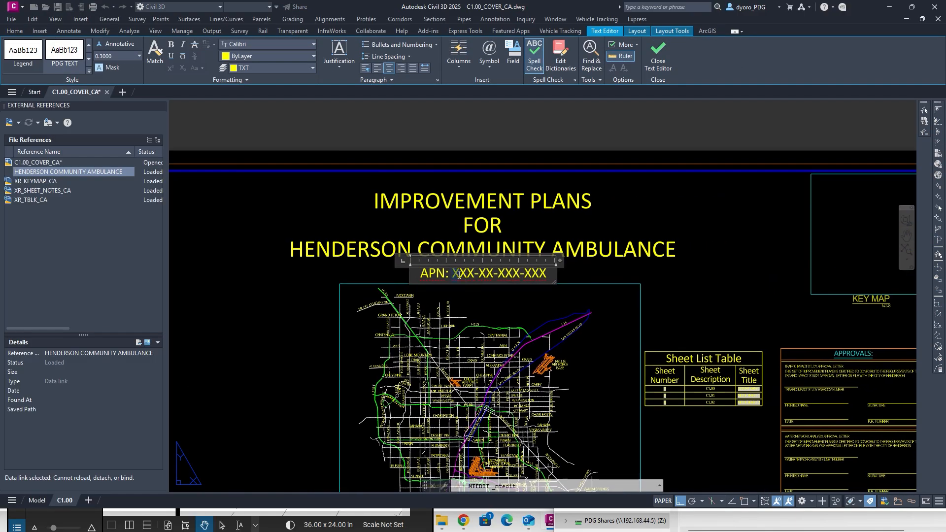
{"action": "left_click_drag", "start_coordinate": [458, 274], "coordinate": [640, 273]}
{"action": "type", "text": "191-15-"}
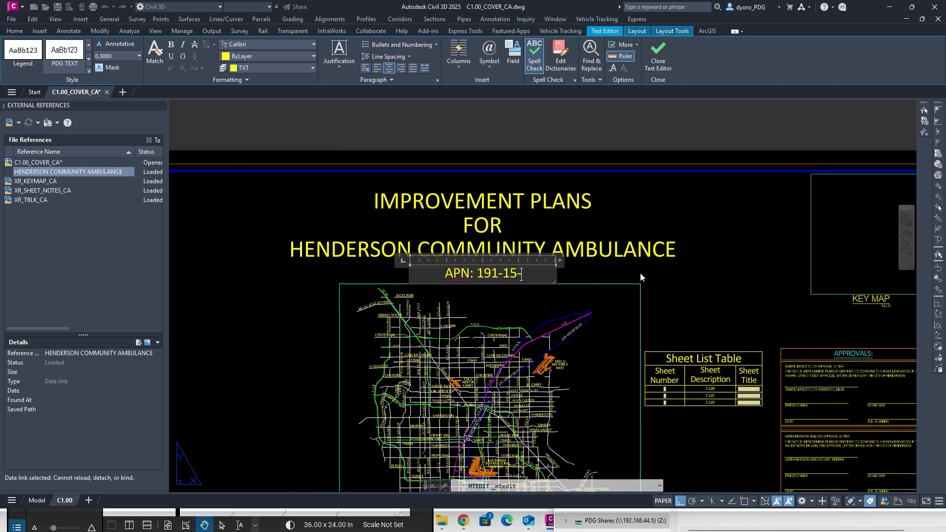
{"action": "middle_click_drag", "start_coordinate": [207, 240], "coordinate": [511, 253]}
{"action": "scroll", "coordinate": [247, 215], "scroll_direction": "up", "scroll_amount": 6}
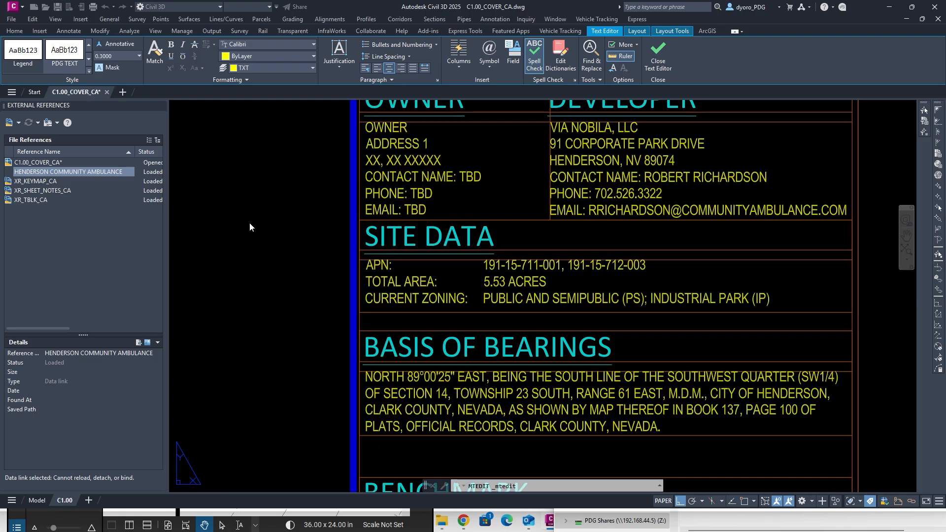
{"action": "scroll", "coordinate": [249, 227], "scroll_direction": "down", "scroll_amount": 10}
{"action": "type", "text": "711-0"}
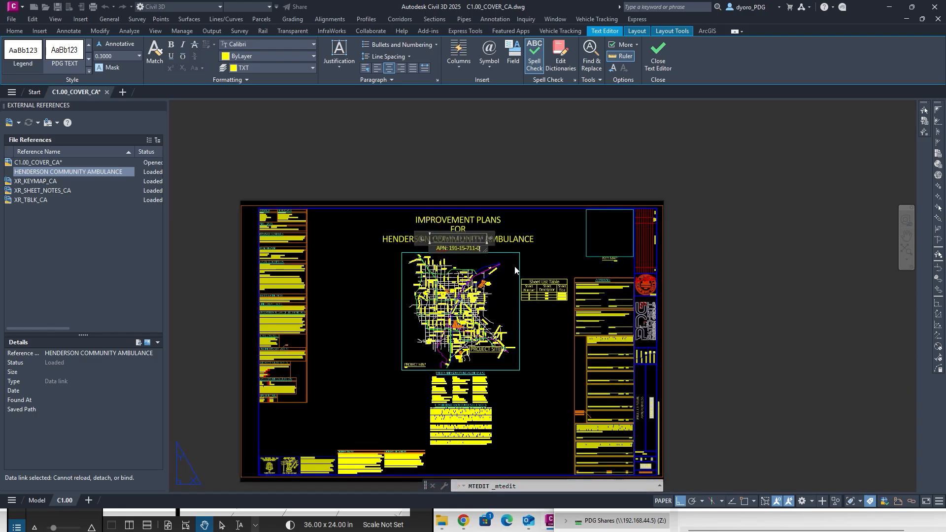
{"action": "type", "text": "1"}
{"action": "type", "text": "1"}
{"action": "type", "text": ","}
{"action": "scroll", "coordinate": [261, 222], "scroll_direction": "up", "scroll_amount": 5}
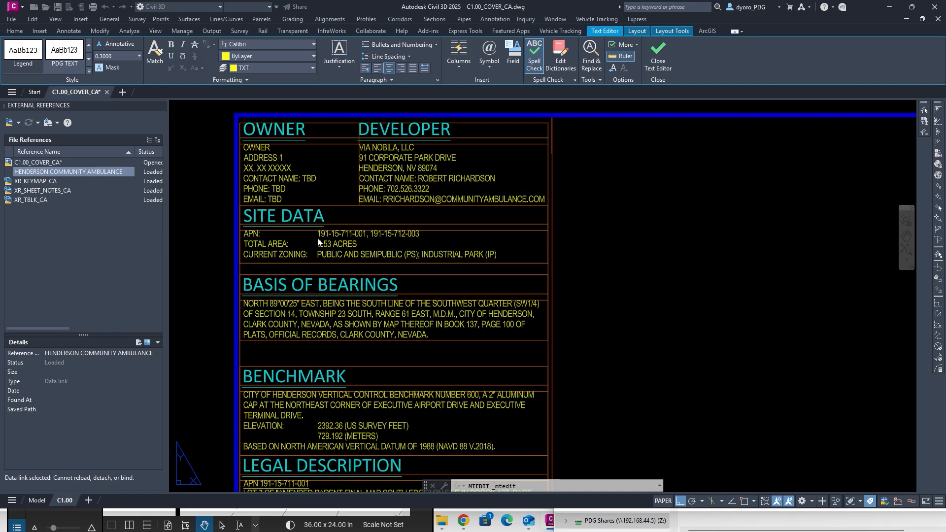
{"action": "type", "text": "191-15-711-0"}
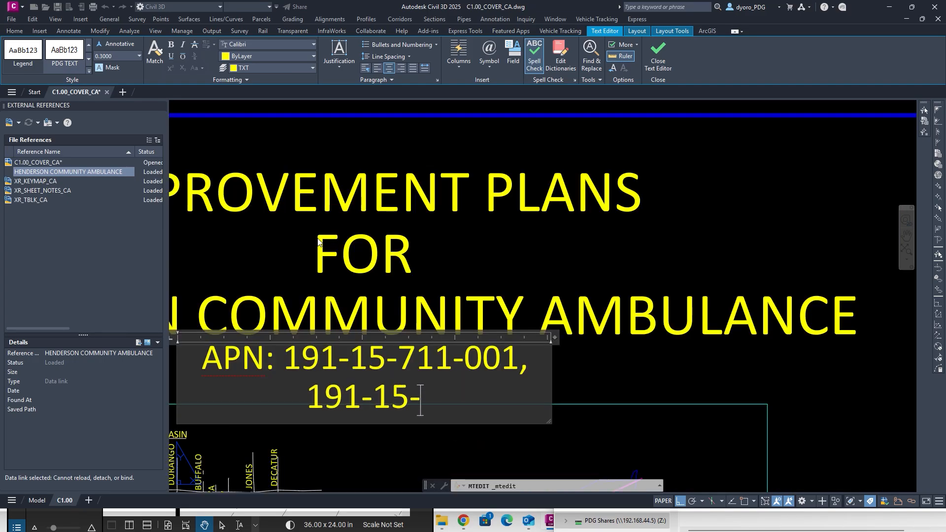
{"action": "type", "text": "03"}
{"action": "scroll", "coordinate": [656, 339], "scroll_direction": "down", "scroll_amount": 6}
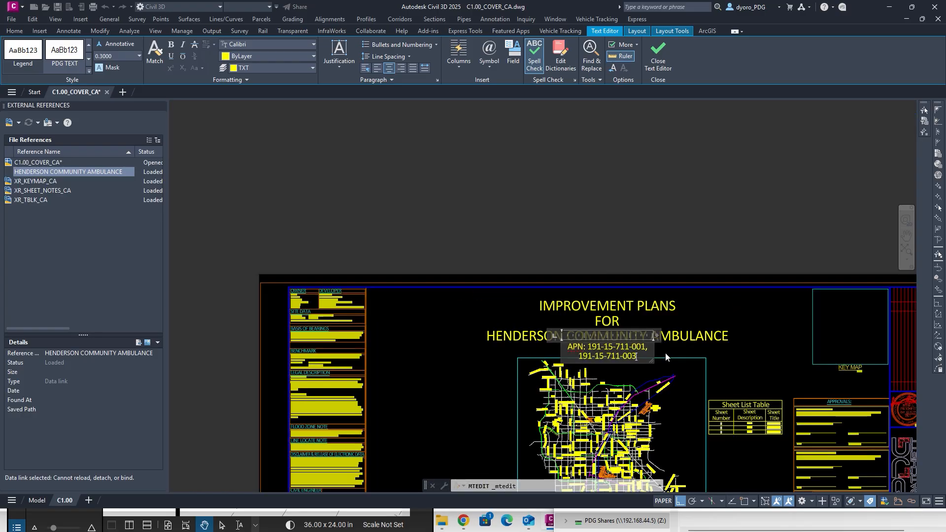
{"action": "left_click_drag", "start_coordinate": [656, 336], "coordinate": [738, 333]}
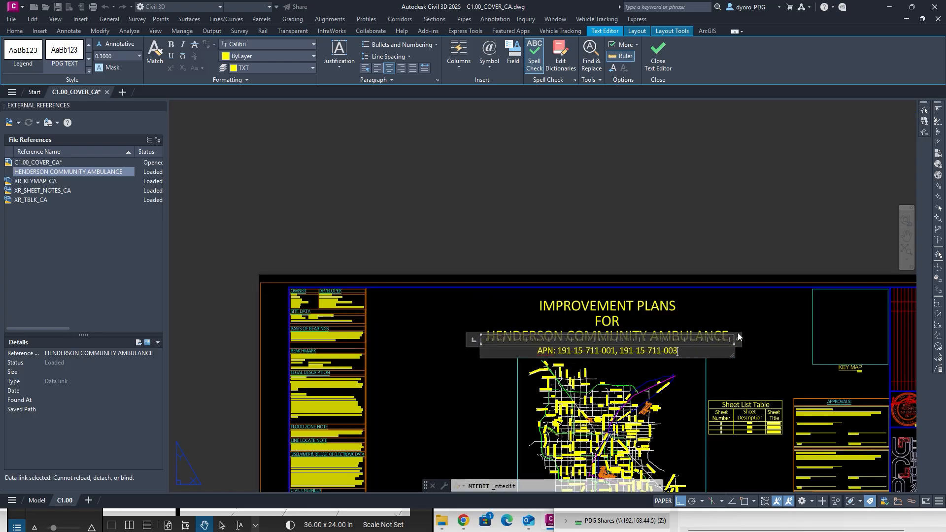
{"action": "left_click", "coordinate": [403, 368]}
{"action": "scroll", "coordinate": [321, 318], "scroll_direction": "up", "scroll_amount": 8}
{"action": "scroll", "coordinate": [321, 318], "scroll_direction": "down", "scroll_amount": 9}
{"action": "scroll", "coordinate": [653, 351], "scroll_direction": "up", "scroll_amount": 5}
{"action": "double_click", "coordinate": [673, 338]}
{"action": "key", "text": "BackSpace"}
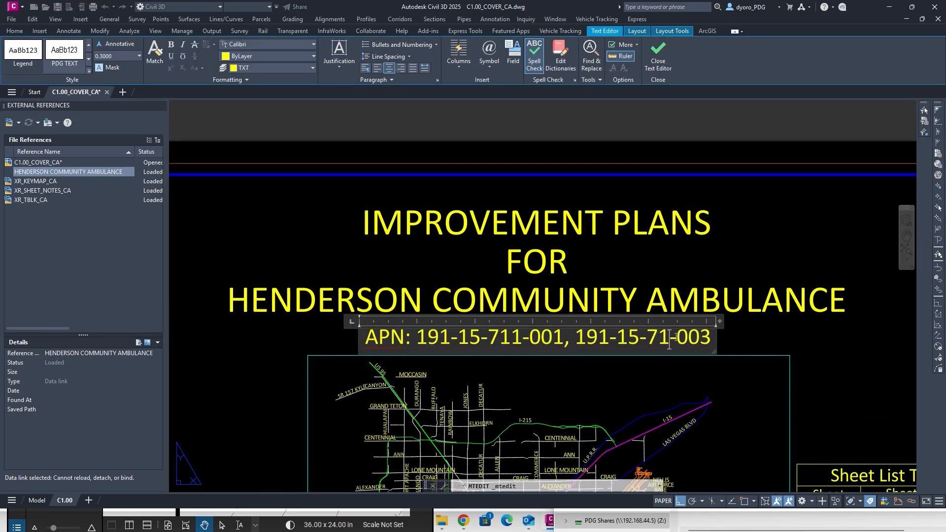
{"action": "type", "text": "2"}
{"action": "left_click", "coordinate": [626, 395]}
{"action": "left_click", "coordinate": [463, 521]}
{"action": "left_click", "coordinate": [481, 440]}
Set the browser aside and save the cover sheet drawing with QSAVE.
{"action": "left_click", "coordinate": [889, 6]}
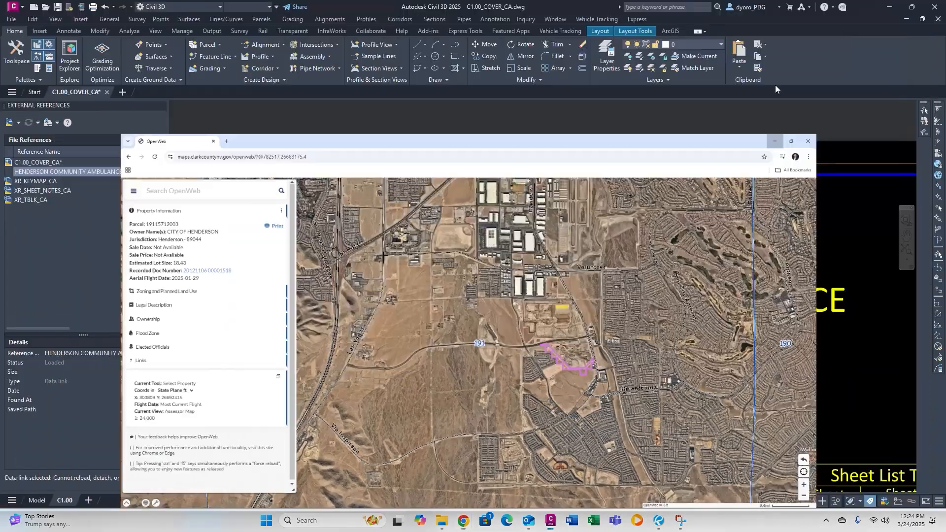
{"action": "scroll", "coordinate": [542, 245], "scroll_direction": "down", "scroll_amount": 4}
{"action": "middle_click_drag", "start_coordinate": [607, 305], "coordinate": [510, 139]}
{"action": "key", "text": "Escape"}
{"action": "key", "text": "Escape"}
{"action": "key", "text": "Escape"}
{"action": "type", "text": "s"}
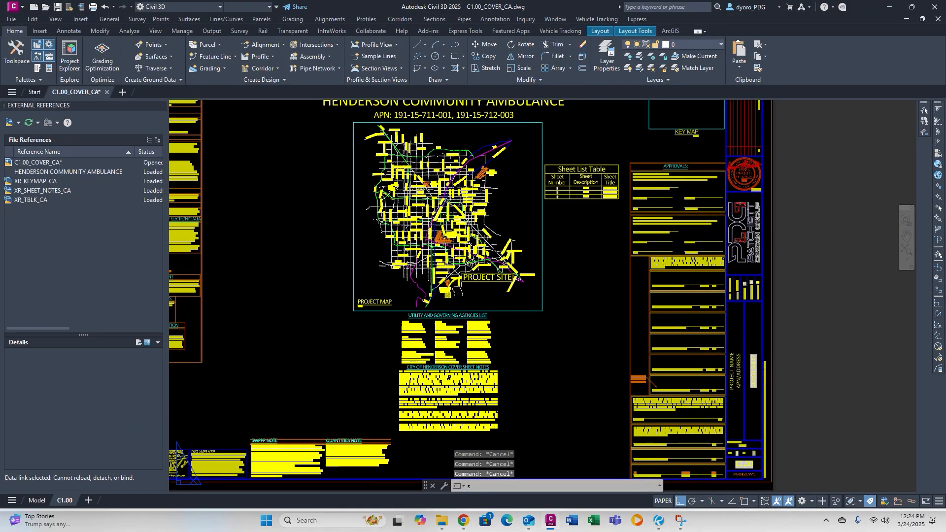
{"action": "key", "text": "space"}
Open the XR_TBLK_CA title block reference drawing through Open Xref.
{"action": "scroll", "coordinate": [810, 418], "scroll_direction": "up", "scroll_amount": 6}
{"action": "scroll", "coordinate": [546, 238], "scroll_direction": "down", "scroll_amount": 2}
{"action": "left_click", "coordinate": [527, 213]}
{"action": "right_click", "coordinate": [526, 212]}
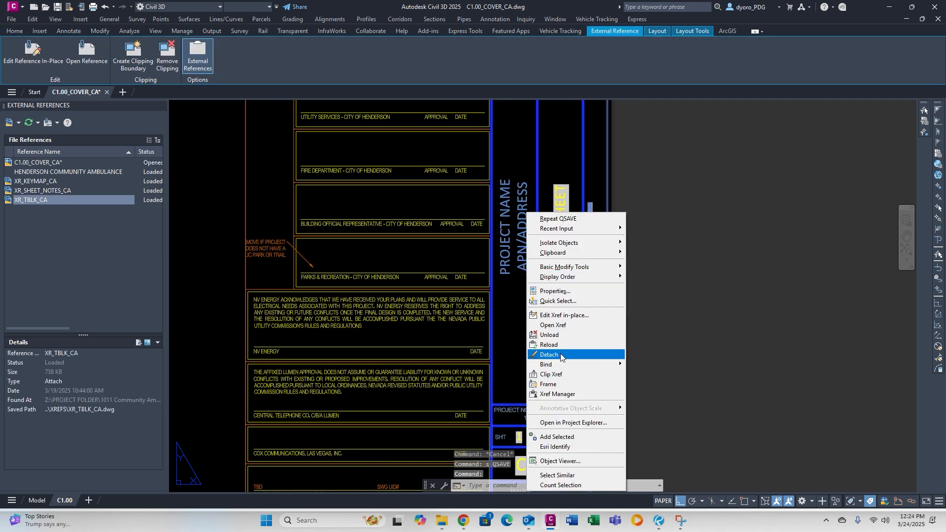
{"action": "left_click", "coordinate": [553, 325]}
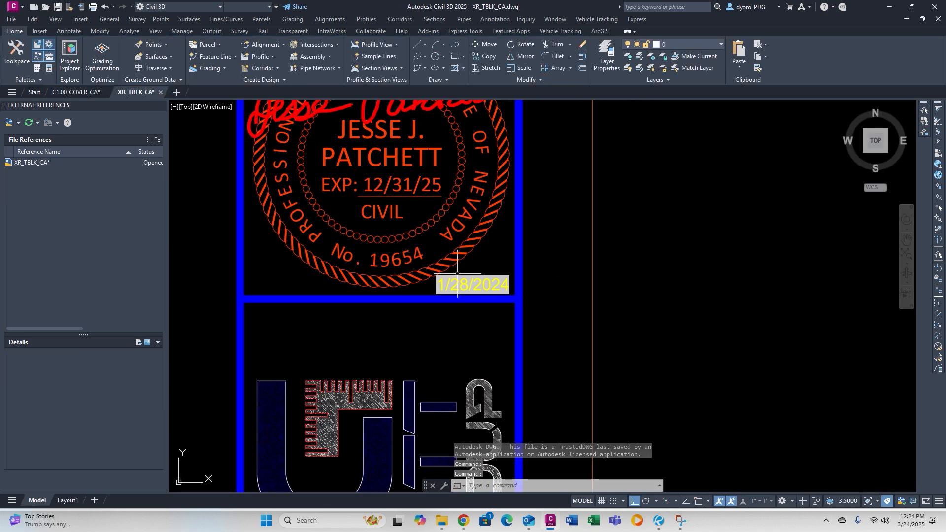
Replace the seal date with a SheetSet field showing PLOT DATE.
{"action": "double_click", "coordinate": [465, 284]}
{"action": "right_click", "coordinate": [465, 284]}
{"action": "left_click", "coordinate": [488, 369]}
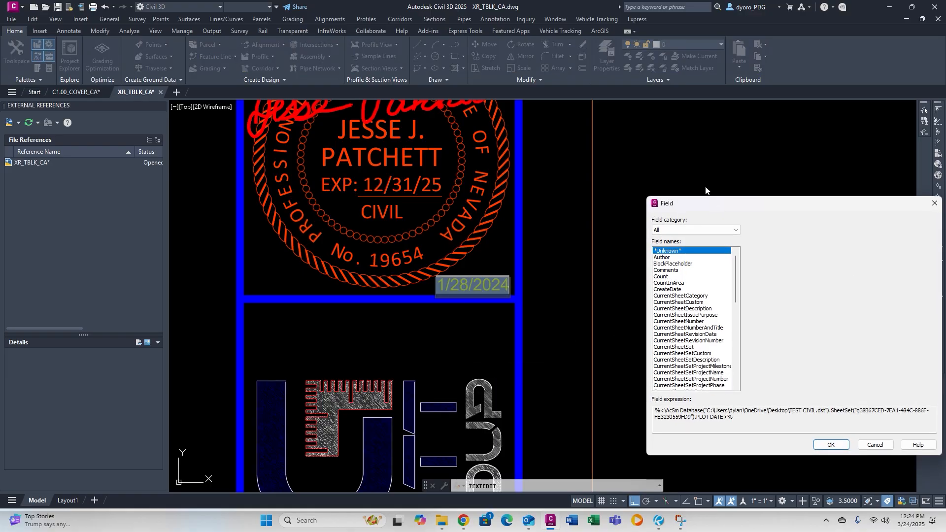
{"action": "left_click", "coordinate": [696, 230]}
{"action": "left_click", "coordinate": [683, 297]}
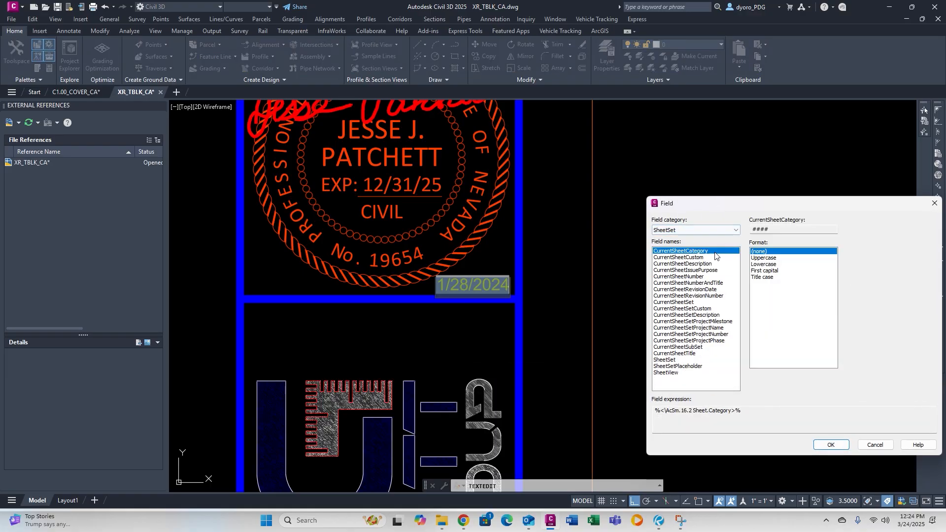
{"action": "left_click", "coordinate": [675, 361]}
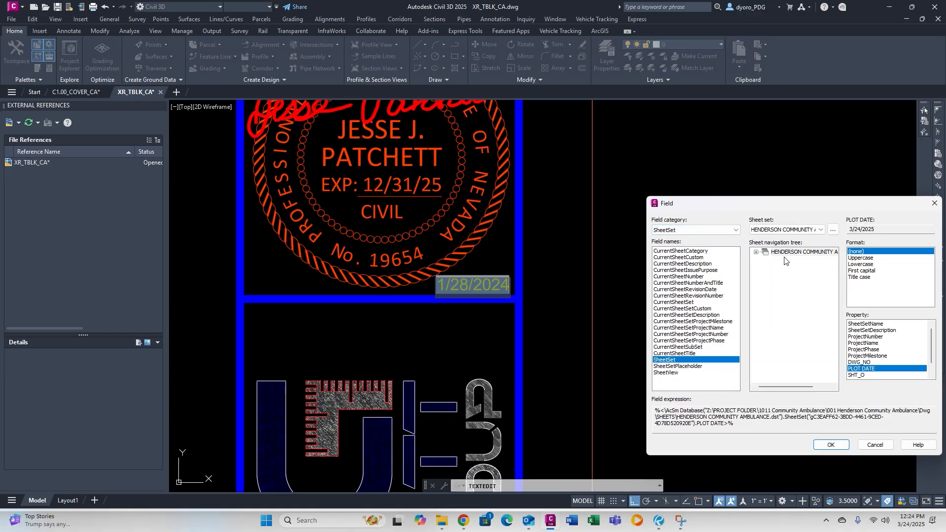
{"action": "scroll", "coordinate": [867, 370], "scroll_direction": "down", "scroll_amount": 1}
{"action": "left_click", "coordinate": [866, 375]}
{"action": "left_click", "coordinate": [864, 356]}
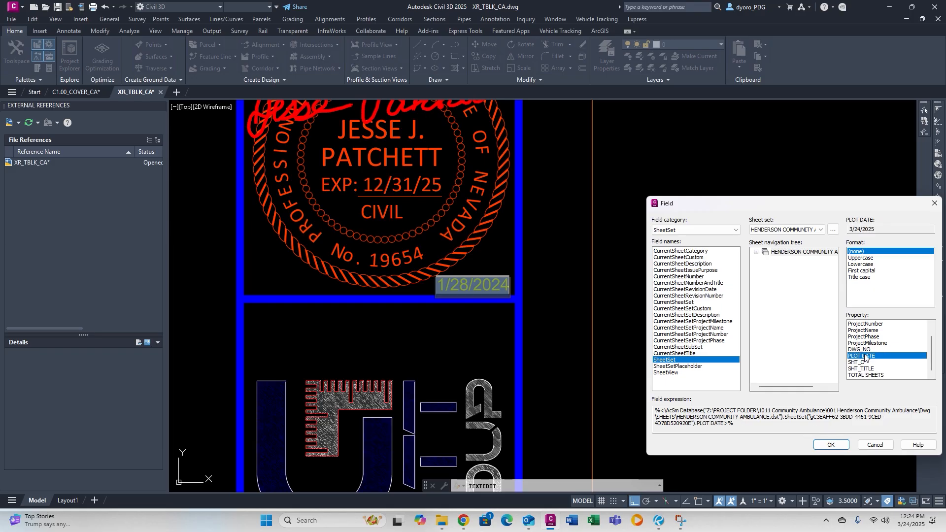
{"action": "left_click", "coordinate": [831, 445]}
{"action": "key", "text": "Escape"}
{"action": "key", "text": "Escape"}
{"action": "key", "text": "Escape"}
Change the MONTH YEAR date placeholder to MARCH 2025.
{"action": "scroll", "coordinate": [596, 197], "scroll_direction": "down", "scroll_amount": 8}
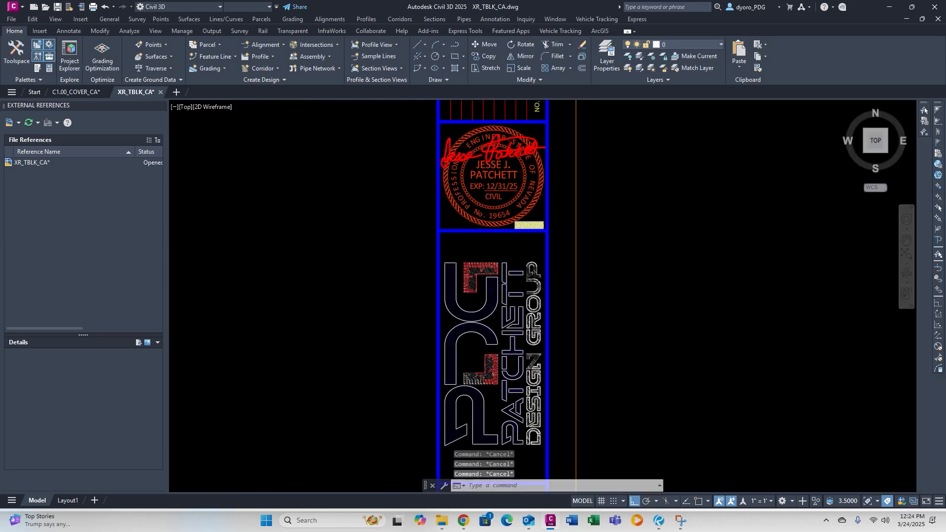
{"action": "scroll", "coordinate": [549, 174], "scroll_direction": "up", "scroll_amount": 6}
{"action": "left_click", "coordinate": [487, 166]}
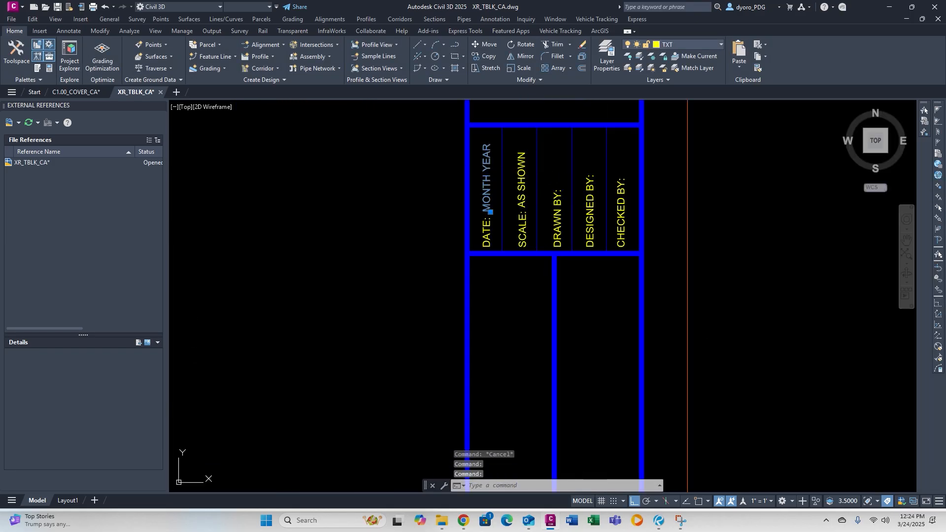
{"action": "double_click", "coordinate": [487, 187]}
{"action": "type", "text": "m"}
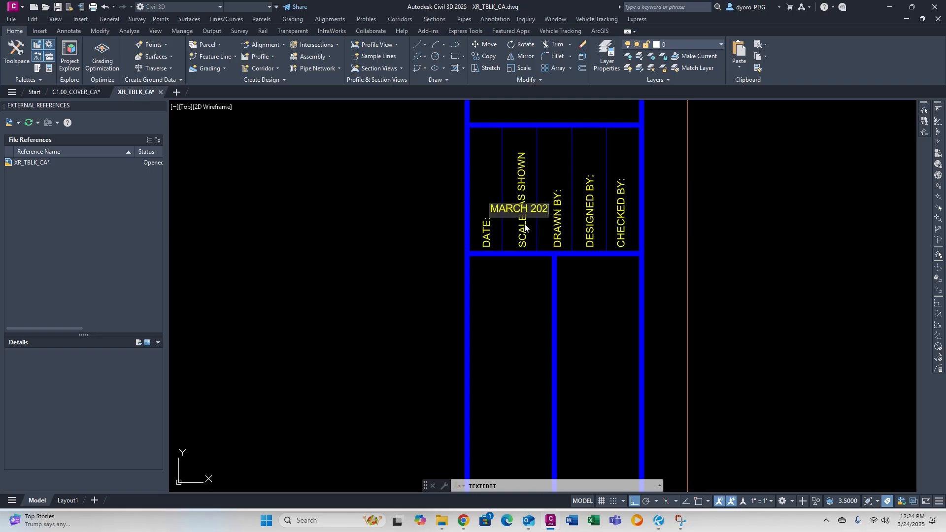
{"action": "key", "text": "Escape"}
{"action": "key", "text": "Escape"}
{"action": "key", "text": "Escape"}
{"action": "scroll", "coordinate": [598, 191], "scroll_direction": "down", "scroll_amount": 8}
{"action": "scroll", "coordinate": [571, 315], "scroll_direction": "up", "scroll_amount": 8}
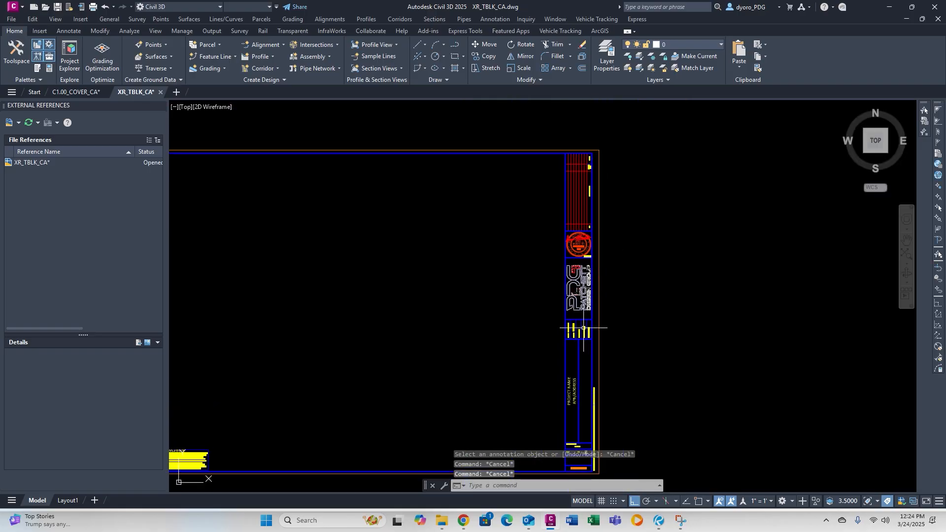
{"action": "scroll", "coordinate": [567, 314], "scroll_direction": "down", "scroll_amount": 9}
{"action": "middle_click_drag", "start_coordinate": [538, 306], "coordinate": [542, 289]}
Replace the PROJECT NAME placeholder with HENDERSON COMMUNITY AMBULANCE on one widened line.
{"action": "scroll", "coordinate": [509, 321], "scroll_direction": "up", "scroll_amount": 7}
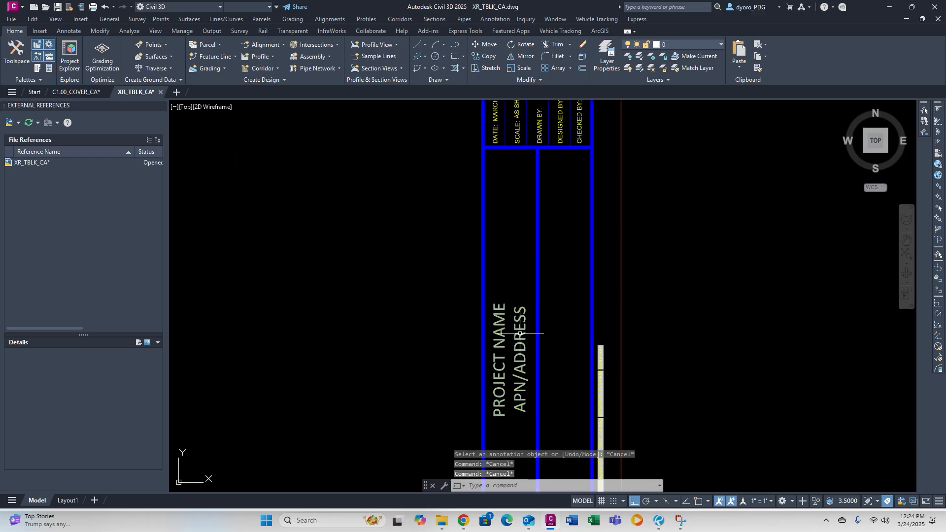
{"action": "double_click", "coordinate": [504, 318]}
{"action": "left_click_drag", "start_coordinate": [569, 347], "coordinate": [328, 340]}
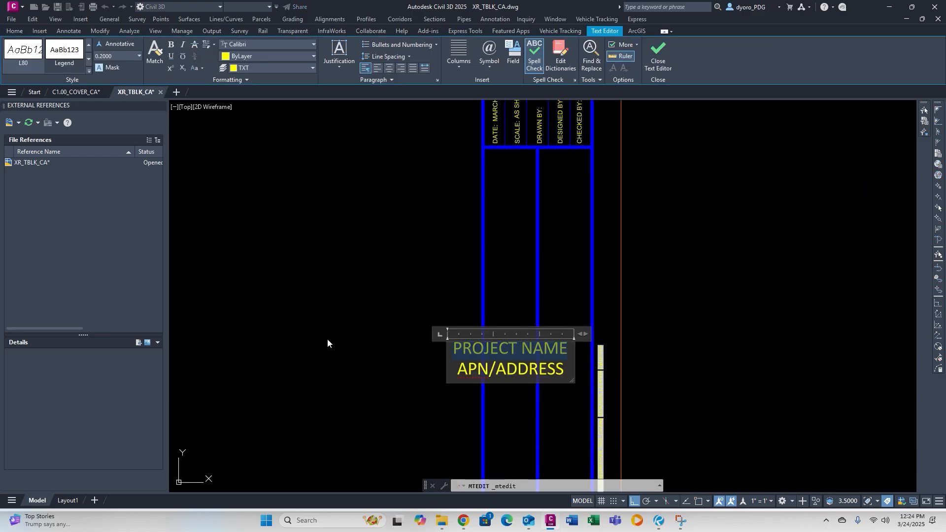
{"action": "type", "text": "H"}
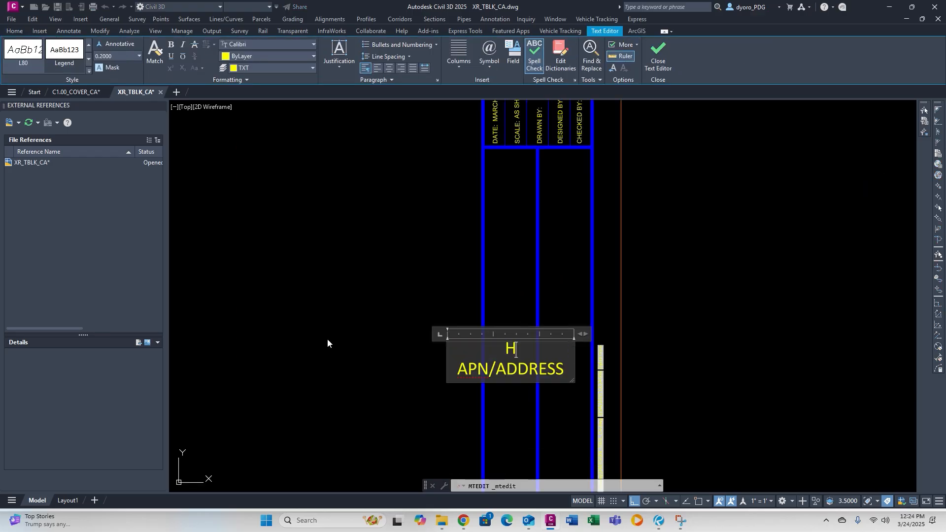
{"action": "type", "text": "ENDERSON"}
{"action": "key", "text": "Return"}
{"action": "type", "text": "COMMUNITY"}
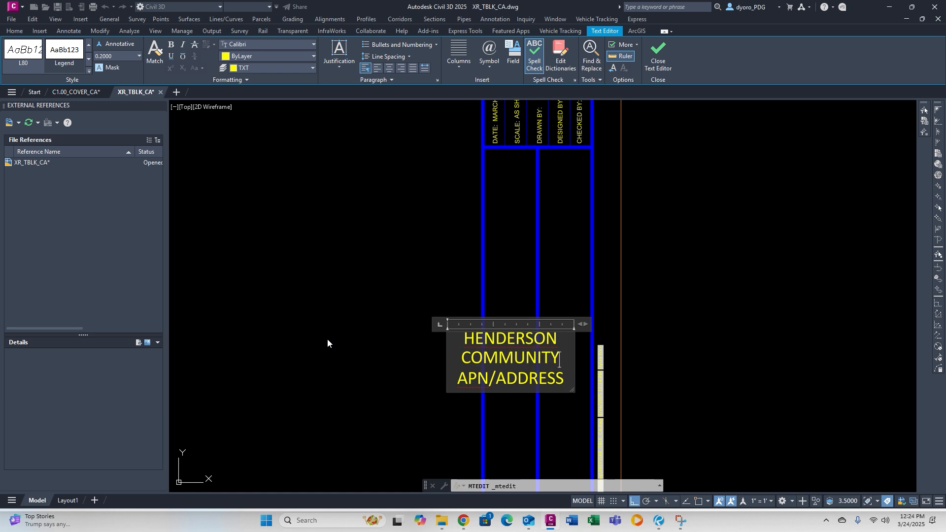
{"action": "type", "text": " AMBULANCE"}
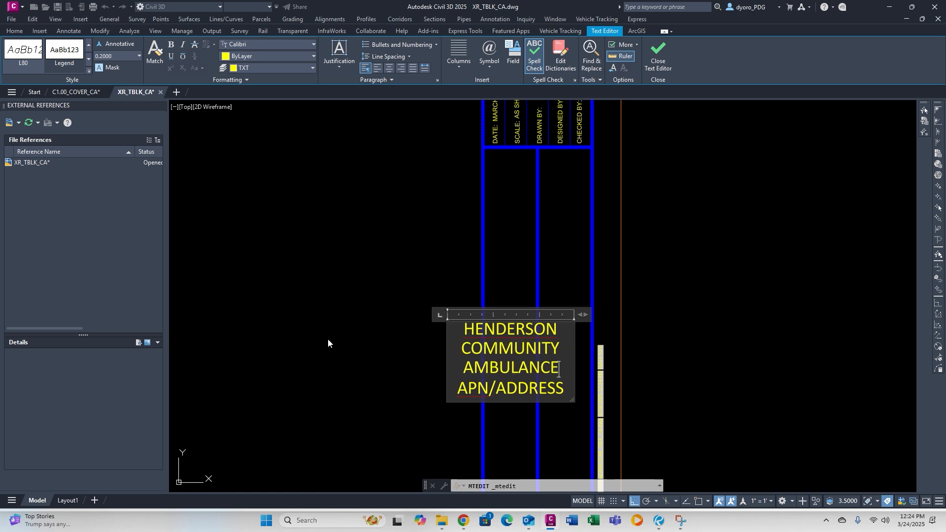
{"action": "left_click_drag", "start_coordinate": [581, 314], "coordinate": [704, 300]}
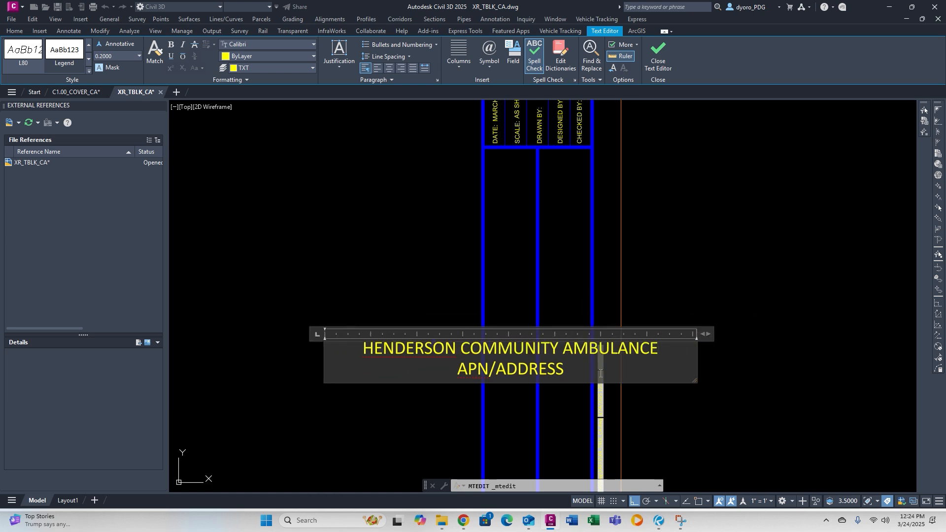
{"action": "left_click_drag", "start_coordinate": [646, 378], "coordinate": [454, 377]}
{"action": "type", "text": "APN 191-15-7"}
{"action": "key", "text": "BackSpace"}
{"action": "type", "text": "91-15"}
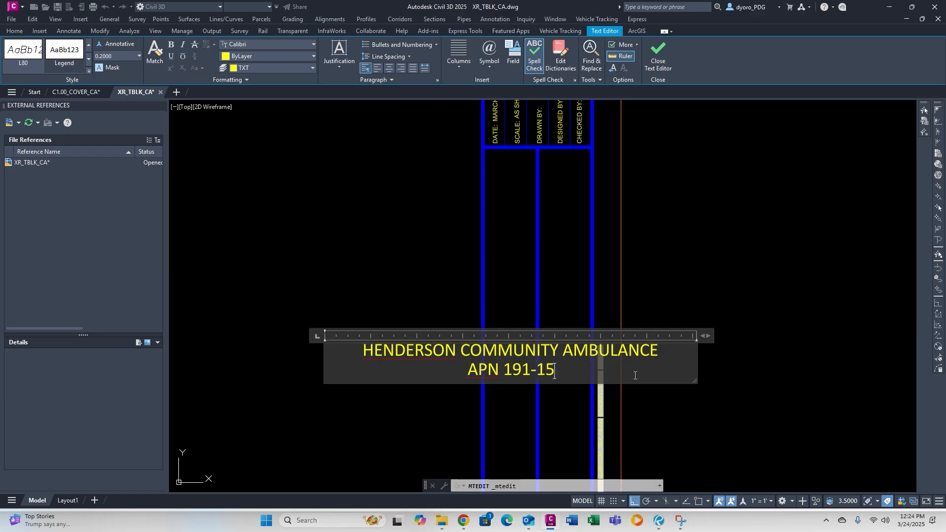
{"action": "type", "text": "-701-001, 191-15-702-003"}
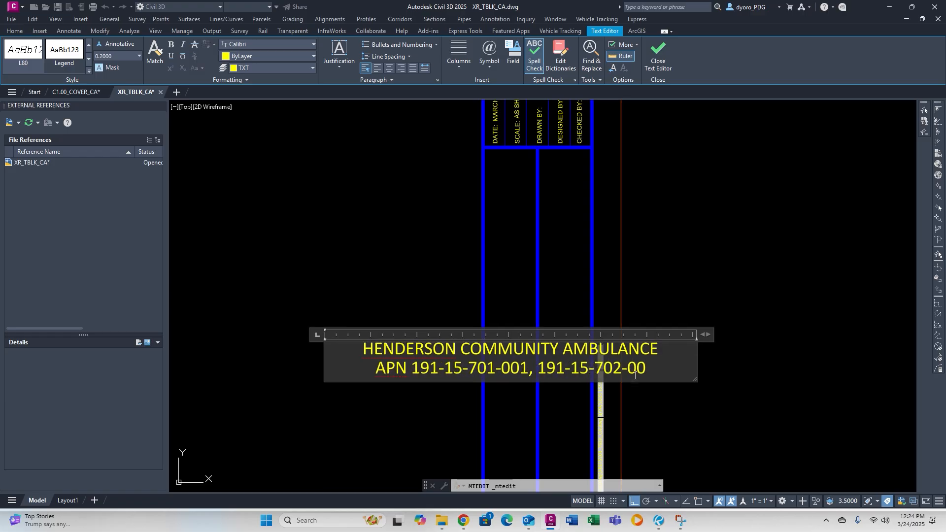
{"action": "left_click", "coordinate": [681, 320]}
Begin editing the 1000.00 project number and browse the project folders in File Explorer.
{"action": "scroll", "coordinate": [633, 338], "scroll_direction": "up", "scroll_amount": 5}
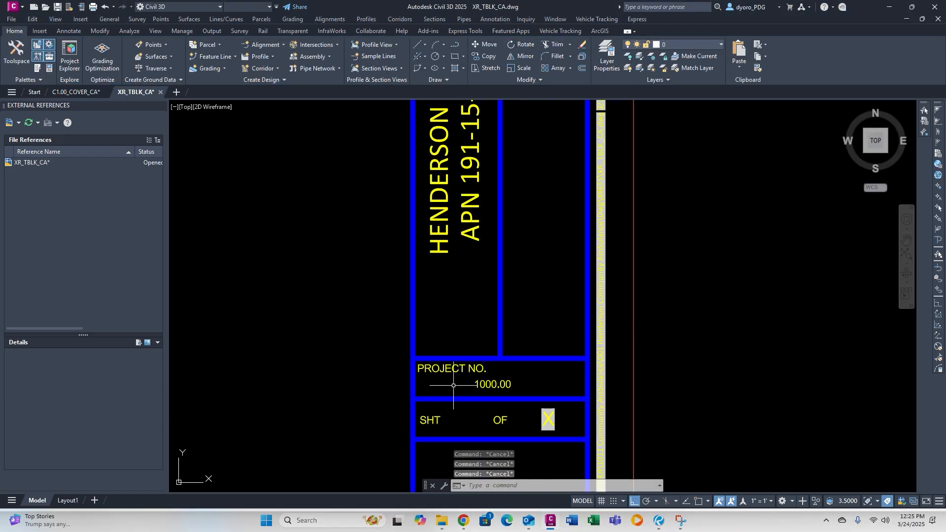
{"action": "left_click", "coordinate": [491, 385]}
{"action": "double_click", "coordinate": [493, 385]}
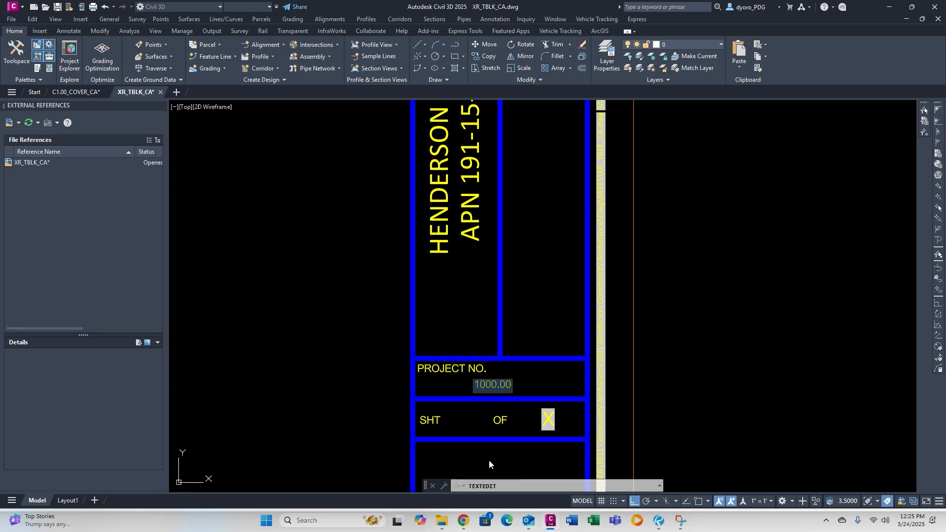
{"action": "left_click", "coordinate": [444, 523]}
{"action": "left_click", "coordinate": [692, 163]}
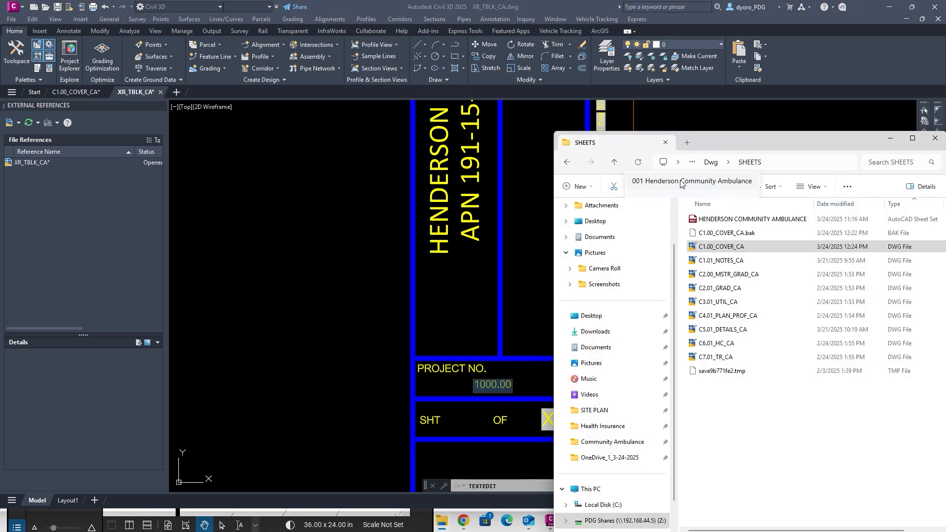
{"action": "left_click", "coordinate": [684, 178]}
{"action": "left_click", "coordinate": [692, 162]}
Change the project number from 1000.00 to 1011.001.
{"action": "left_click", "coordinate": [690, 183]}
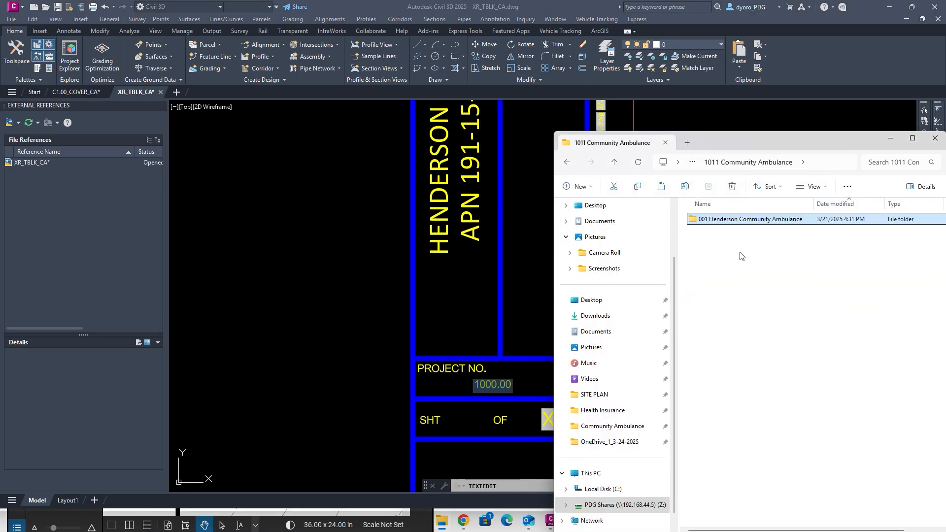
{"action": "left_click", "coordinate": [496, 383]}
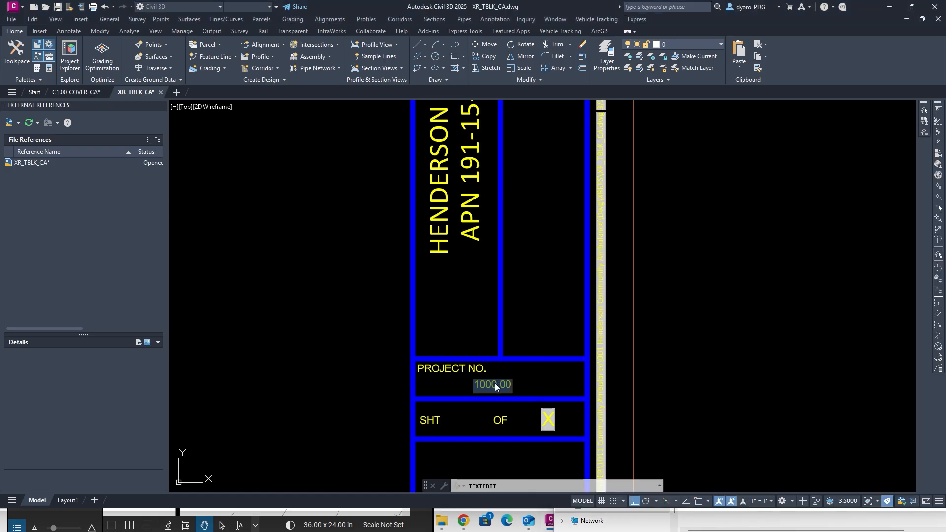
{"action": "left_click", "coordinate": [498, 384]}
{"action": "key", "text": "BackSpace"}
{"action": "key", "text": "BackSpace"}
{"action": "key", "text": "Escape"}
{"action": "key", "text": "Escape"}
{"action": "key", "text": "Escape"}
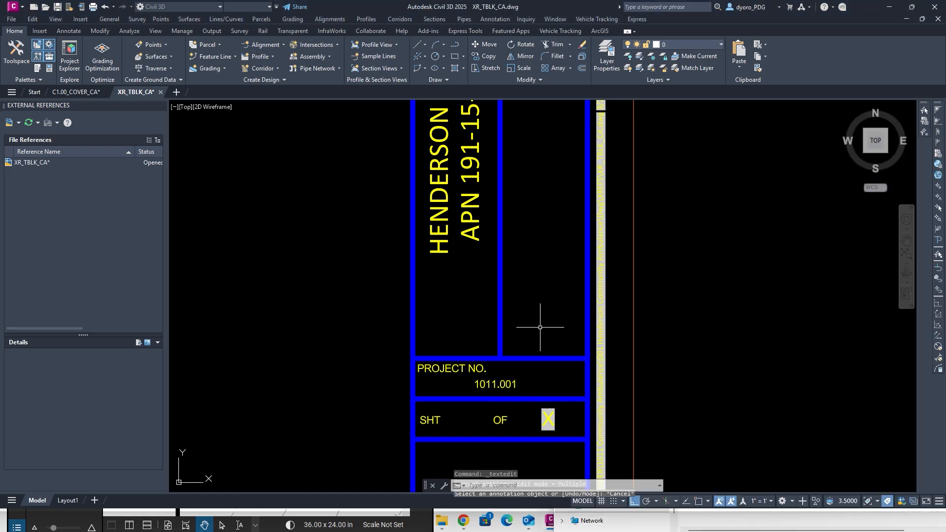
Set the sheet count to a SheetSet field reading 14 and view the whole title block.
{"action": "double_click", "coordinate": [552, 416]}
{"action": "right_click", "coordinate": [551, 416]}
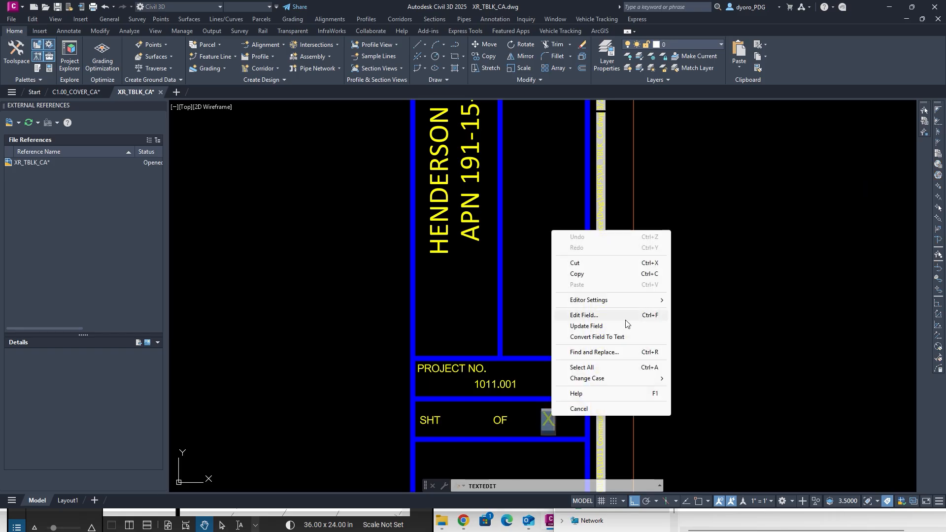
{"action": "left_click", "coordinate": [572, 316]}
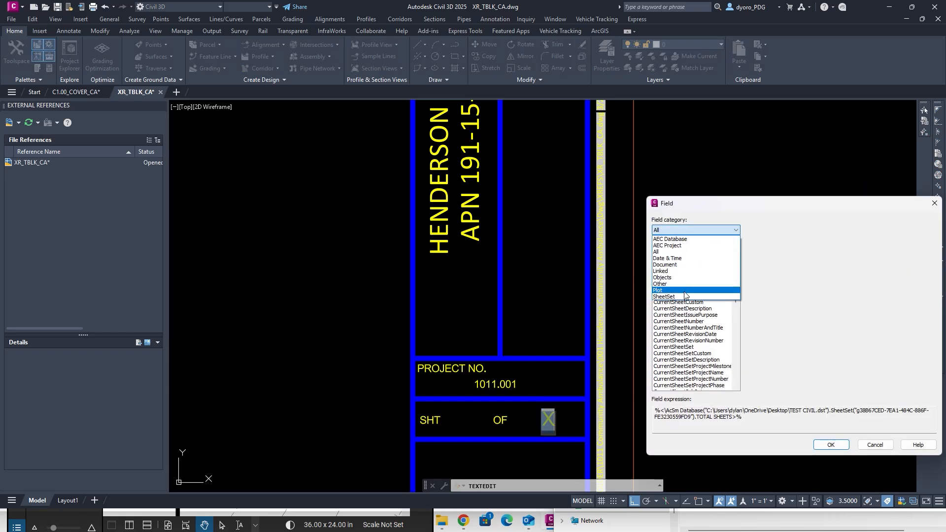
{"action": "left_click", "coordinate": [686, 291]}
{"action": "left_click", "coordinate": [665, 361]}
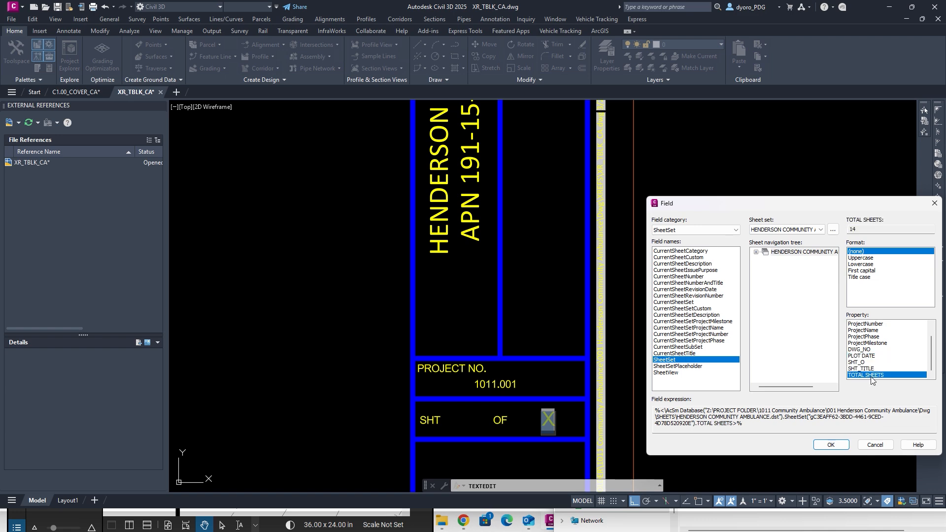
{"action": "left_click", "coordinate": [833, 445]}
{"action": "key", "text": "Escape"}
{"action": "key", "text": "Escape"}
{"action": "key", "text": "Escape"}
{"action": "scroll", "coordinate": [542, 311], "scroll_direction": "down", "scroll_amount": 5}
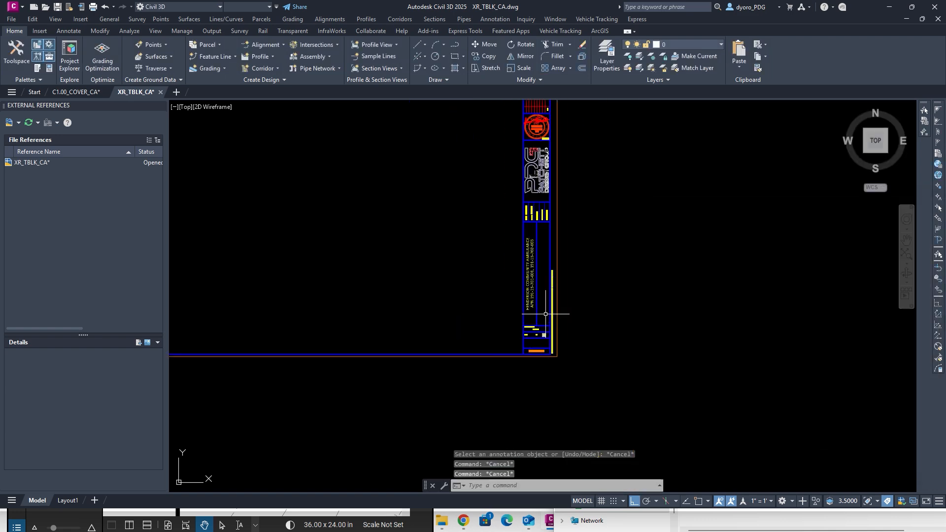
{"action": "scroll", "coordinate": [531, 301], "scroll_direction": "up", "scroll_amount": 6}
{"action": "scroll", "coordinate": [531, 302], "scroll_direction": "down", "scroll_amount": 10}
{"action": "middle_click_drag", "start_coordinate": [523, 268], "coordinate": [604, 289]}
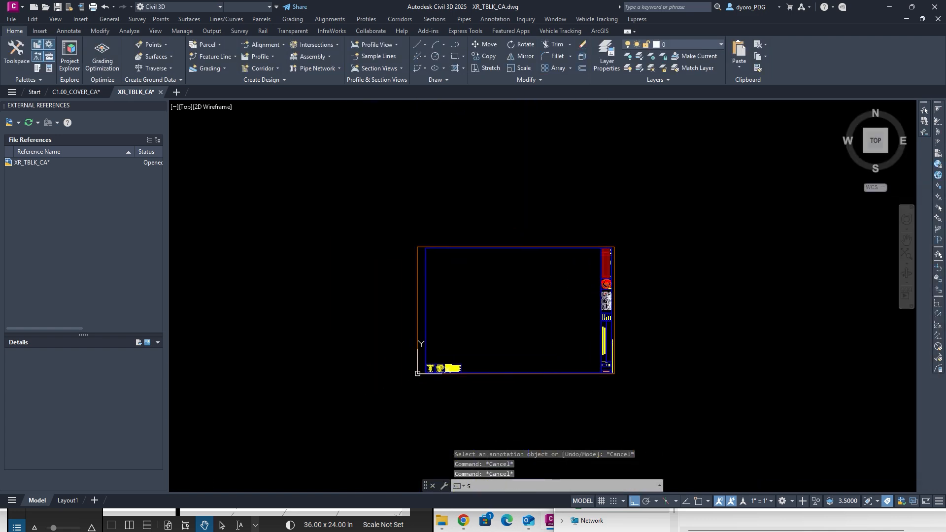
Close the XR_TBLK_CA drawing and reload its updated reference on the cover sheet.
{"action": "left_click", "coordinate": [160, 105]}
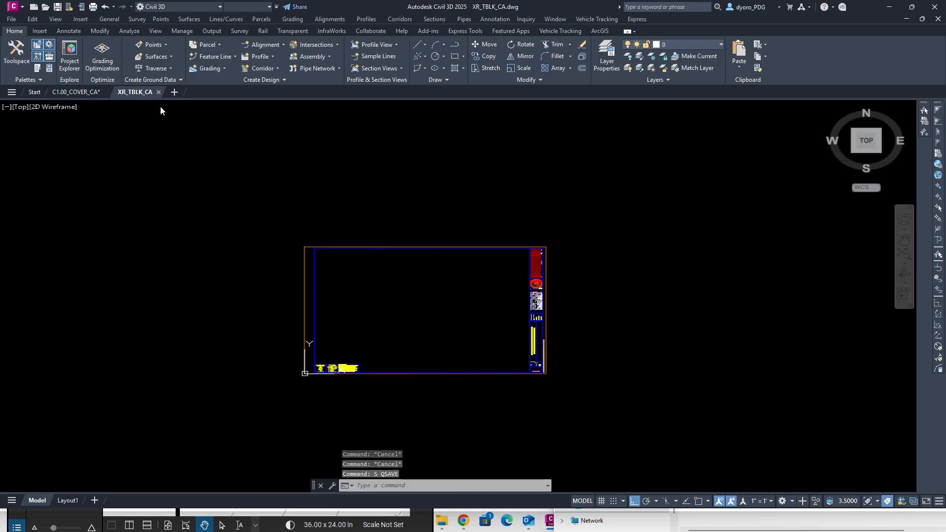
{"action": "left_click", "coordinate": [160, 93]}
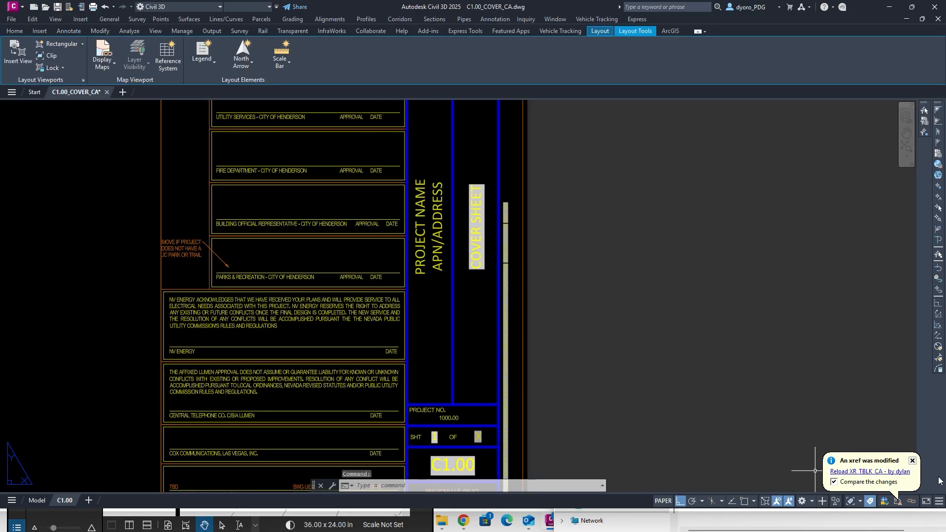
{"action": "left_click", "coordinate": [842, 472]}
{"action": "scroll", "coordinate": [593, 301], "scroll_direction": "down", "scroll_amount": 5}
{"action": "key", "text": "Escape"}
{"action": "key", "text": "Escape"}
{"action": "key", "text": "Escape"}
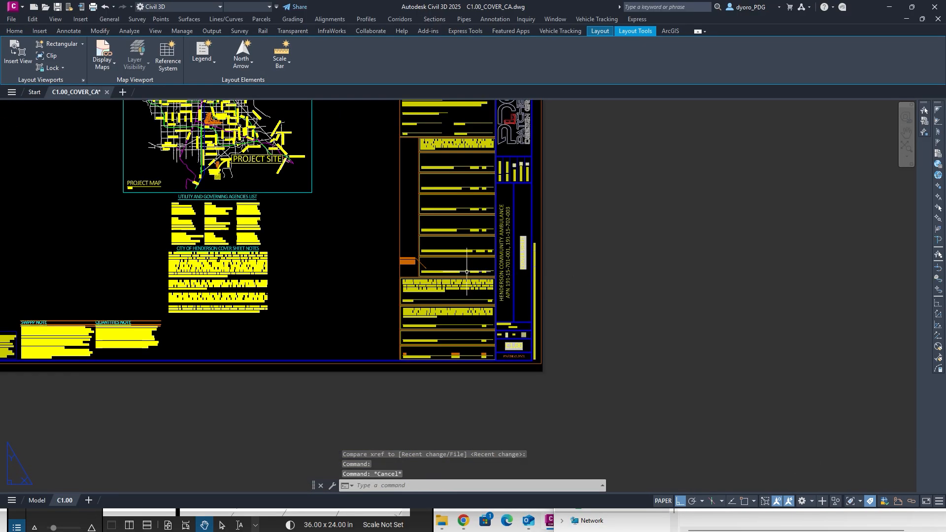
Open the XR_KEYMAP_CA key map reference drawing via Open Xref.
{"action": "scroll", "coordinate": [559, 241], "scroll_direction": "up", "scroll_amount": 2}
{"action": "scroll", "coordinate": [559, 241], "scroll_direction": "down", "scroll_amount": 1}
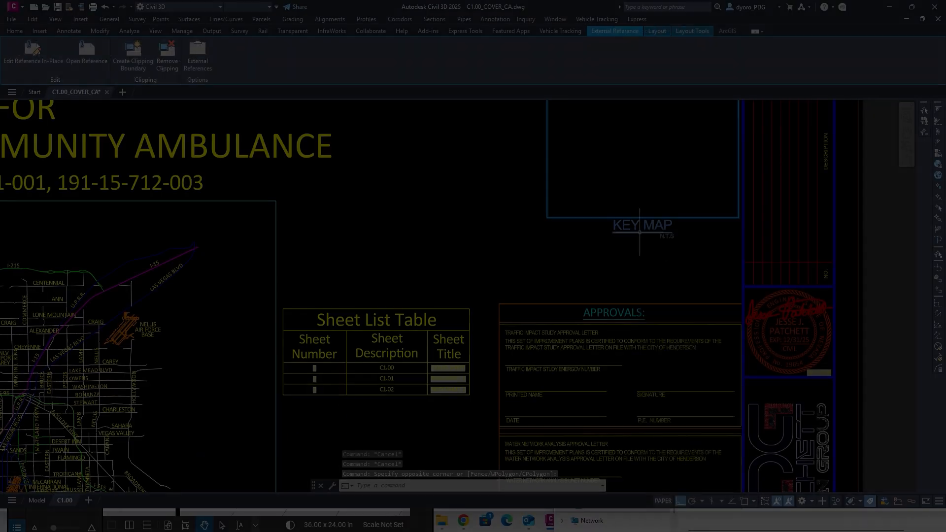
{"action": "right_click", "coordinate": [639, 231]}
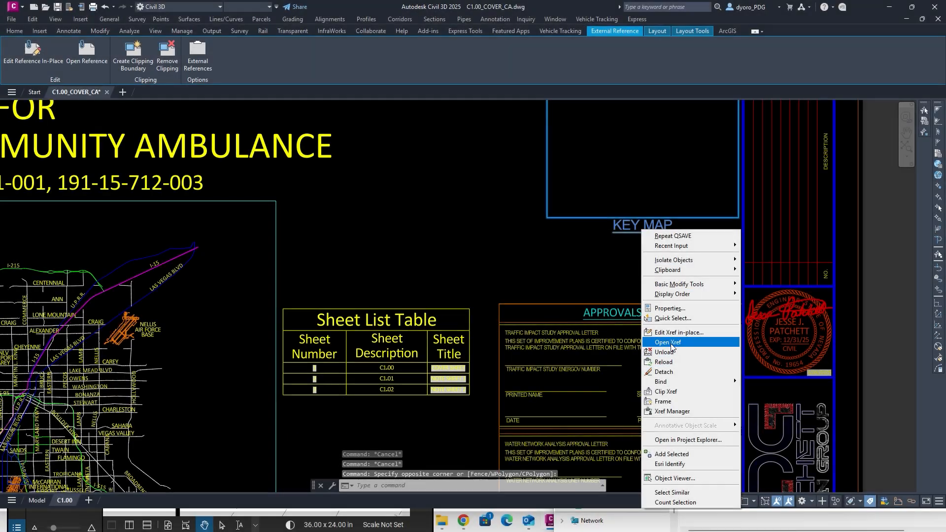
{"action": "left_click", "coordinate": [658, 340]}
Open PARCELS.dwg from the Acad > GIS folder on the Z: shared drive.
{"action": "key", "text": "Escape"}
{"action": "key", "text": "Escape"}
{"action": "key", "text": "Escape"}
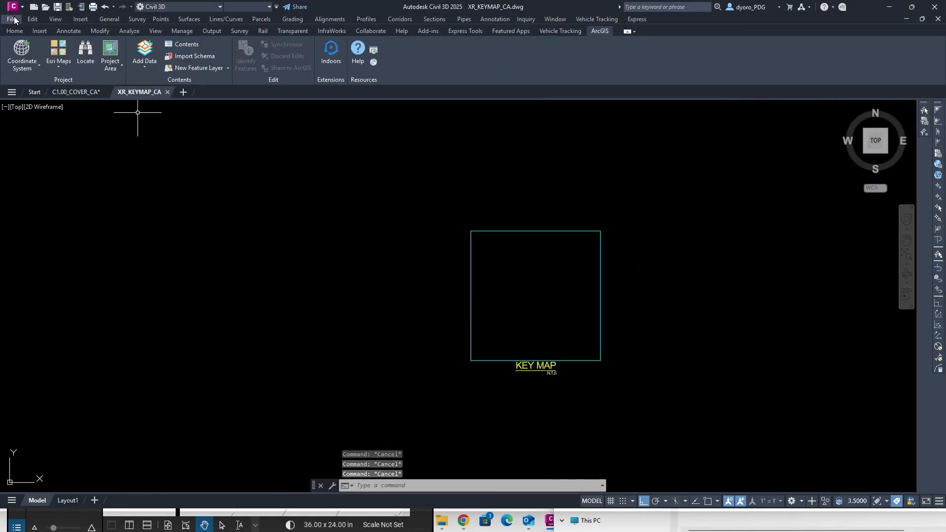
{"action": "left_click", "coordinate": [16, 7]}
{"action": "left_click", "coordinate": [48, 86]}
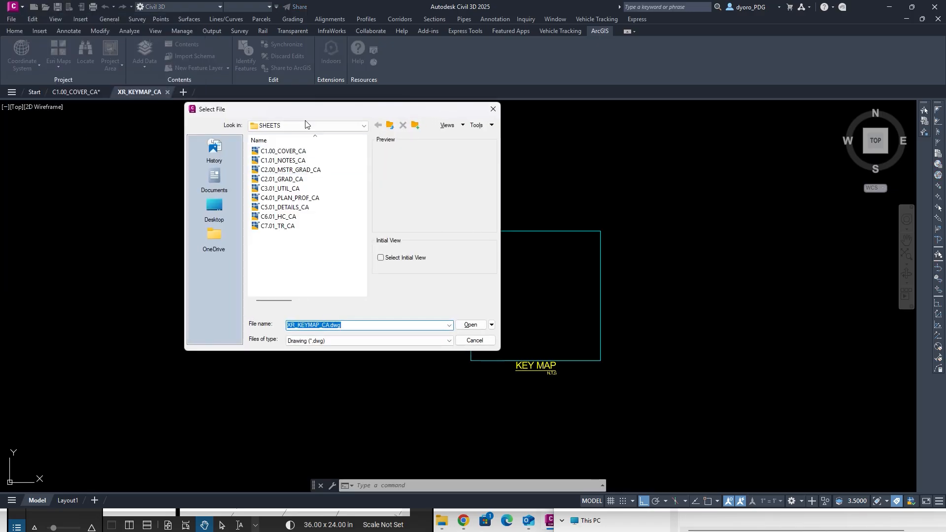
{"action": "left_click", "coordinate": [304, 127]}
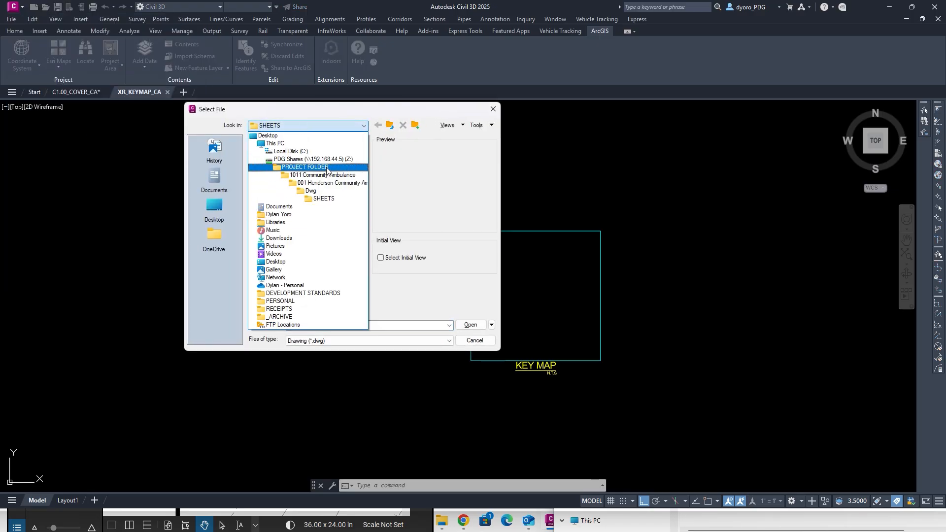
{"action": "left_click", "coordinate": [313, 159]}
{"action": "double_click", "coordinate": [269, 151]}
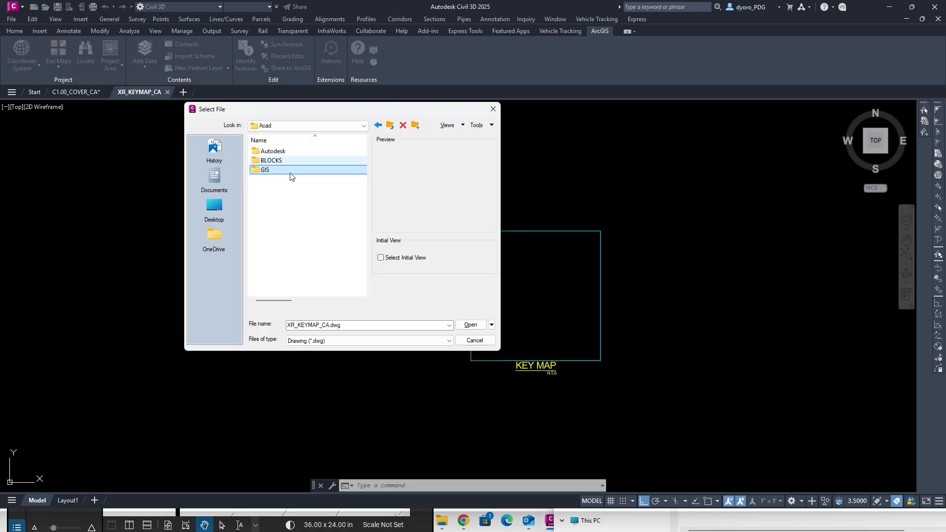
{"action": "double_click", "coordinate": [290, 171]}
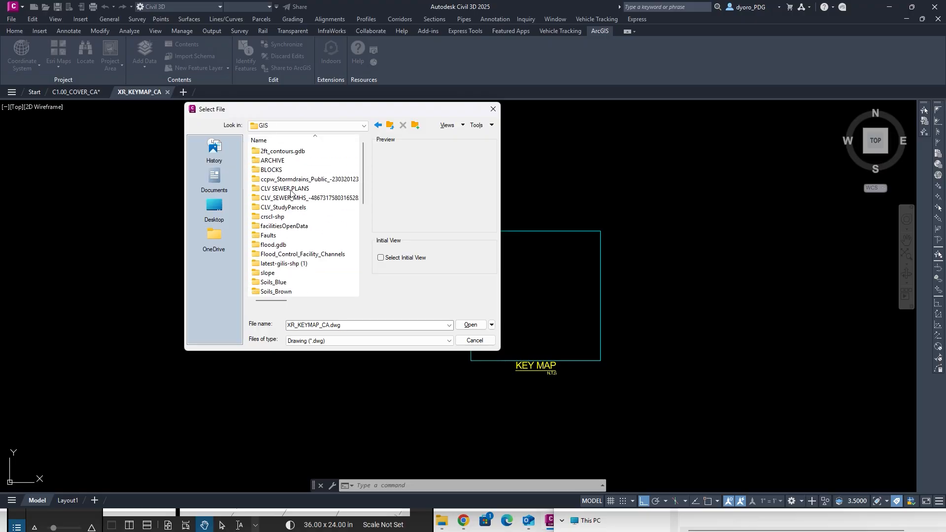
{"action": "scroll", "coordinate": [288, 222], "scroll_direction": "down", "scroll_amount": 6}
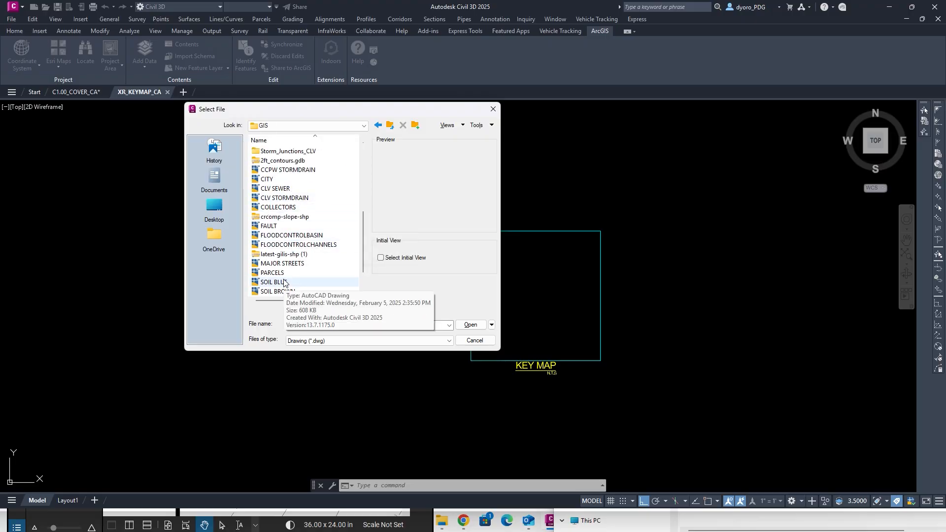
{"action": "left_click", "coordinate": [295, 273]}
{"action": "left_click", "coordinate": [492, 326]}
{"action": "left_click", "coordinate": [508, 350]}
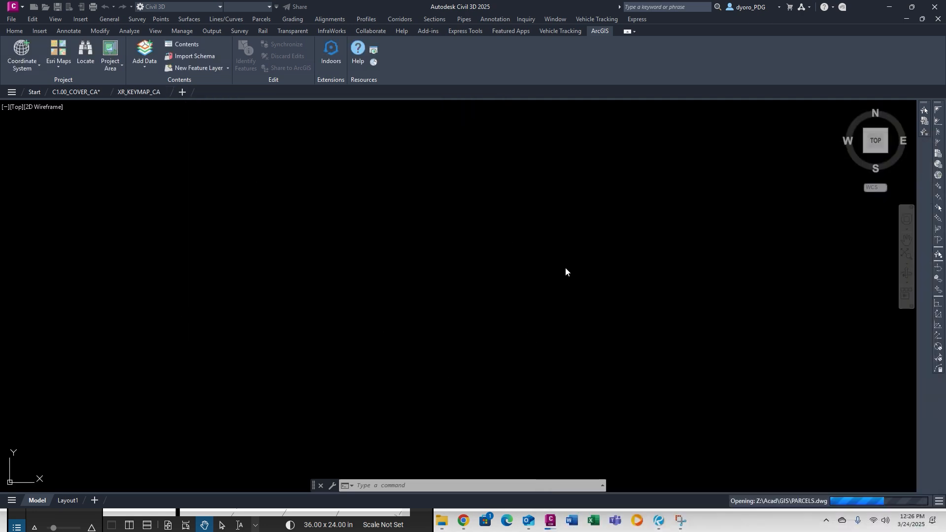
Check the site location on the OpenWeb parcel map, then return to PARCELS.
{"action": "mouse_move", "coordinate": [464, 520]}
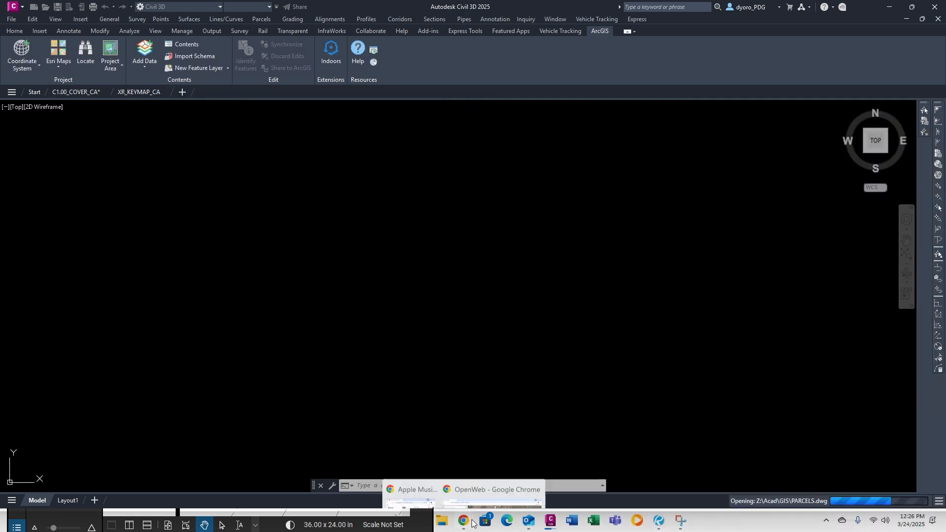
{"action": "left_click", "coordinate": [495, 472]}
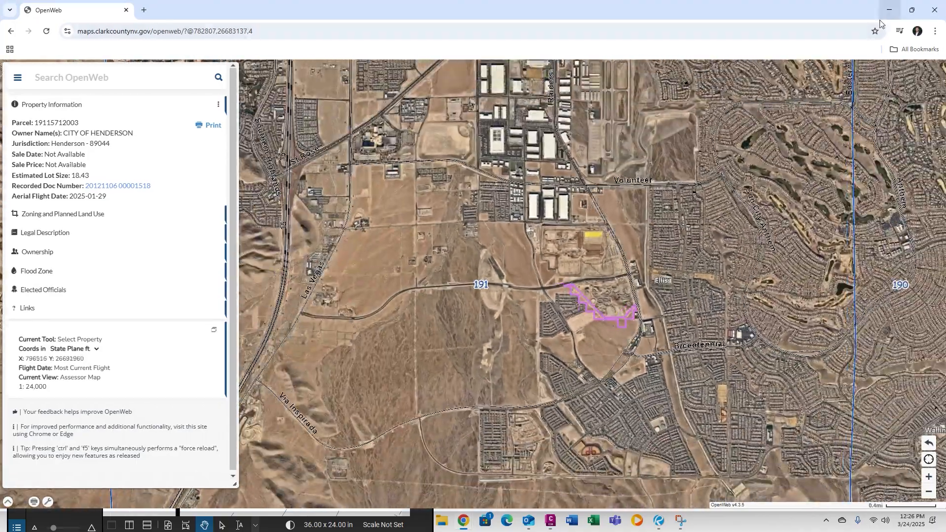
{"action": "left_click", "coordinate": [889, 10]}
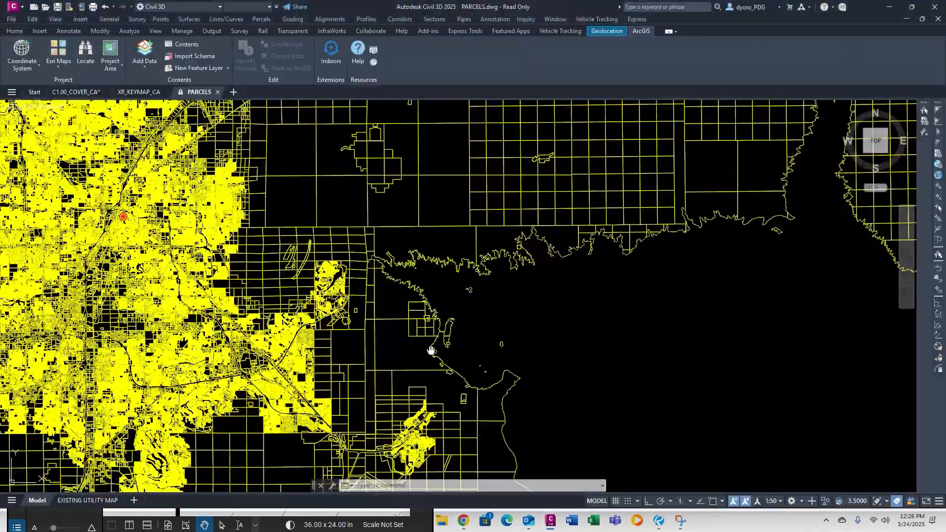
{"action": "middle_click_drag", "start_coordinate": [431, 350], "coordinate": [399, 247]}
Pan and zoom PARCELS to center the view on the southeastern project parcels.
{"action": "scroll", "coordinate": [391, 241], "scroll_direction": "down", "scroll_amount": 8}
{"action": "scroll", "coordinate": [409, 180], "scroll_direction": "up", "scroll_amount": 7}
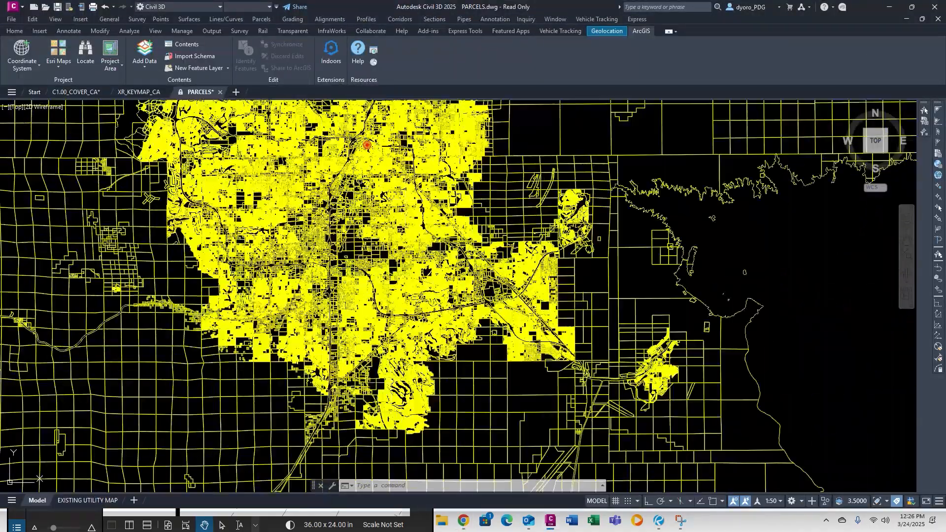
{"action": "scroll", "coordinate": [363, 409], "scroll_direction": "up", "scroll_amount": 9}
{"action": "middle_click_drag", "start_coordinate": [362, 417], "coordinate": [316, 192]}
{"action": "scroll", "coordinate": [316, 192], "scroll_direction": "down", "scroll_amount": 2}
{"action": "middle_click_drag", "start_coordinate": [415, 388], "coordinate": [423, 273]}
{"action": "scroll", "coordinate": [331, 192], "scroll_direction": "down", "scroll_amount": 2}
{"action": "left_click_drag", "start_coordinate": [422, 274], "coordinate": [453, 279]}
{"action": "middle_click_drag", "start_coordinate": [288, 247], "coordinate": [493, 271]}
{"action": "scroll", "coordinate": [360, 357], "scroll_direction": "down", "scroll_amount": 5}
{"action": "scroll", "coordinate": [465, 317], "scroll_direction": "up", "scroll_amount": 5}
{"action": "scroll", "coordinate": [569, 334], "scroll_direction": "up", "scroll_amount": 2}
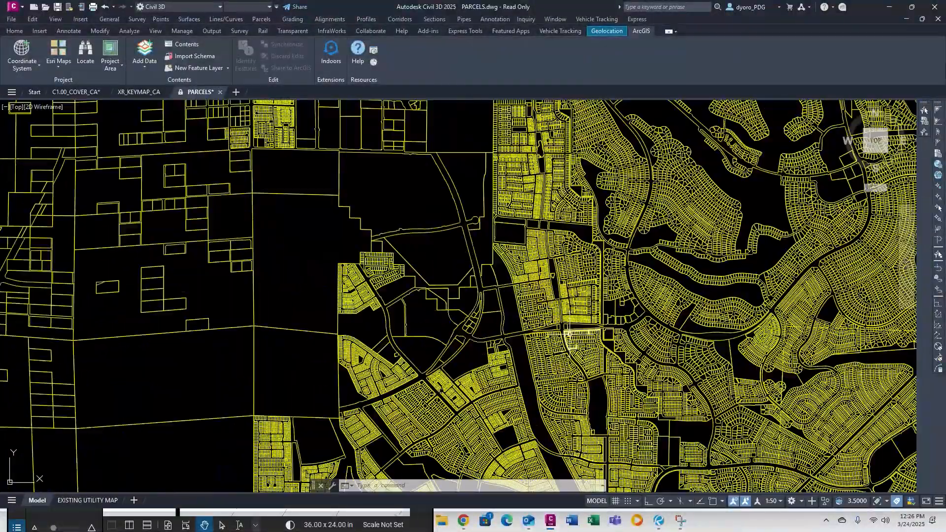
{"action": "scroll", "coordinate": [362, 246], "scroll_direction": "up", "scroll_amount": 5}
{"action": "middle_click_drag", "start_coordinate": [451, 226], "coordinate": [509, 294]}
{"action": "scroll", "coordinate": [526, 310], "scroll_direction": "up", "scroll_amount": 2}
{"action": "scroll", "coordinate": [513, 301], "scroll_direction": "down", "scroll_amount": 2}
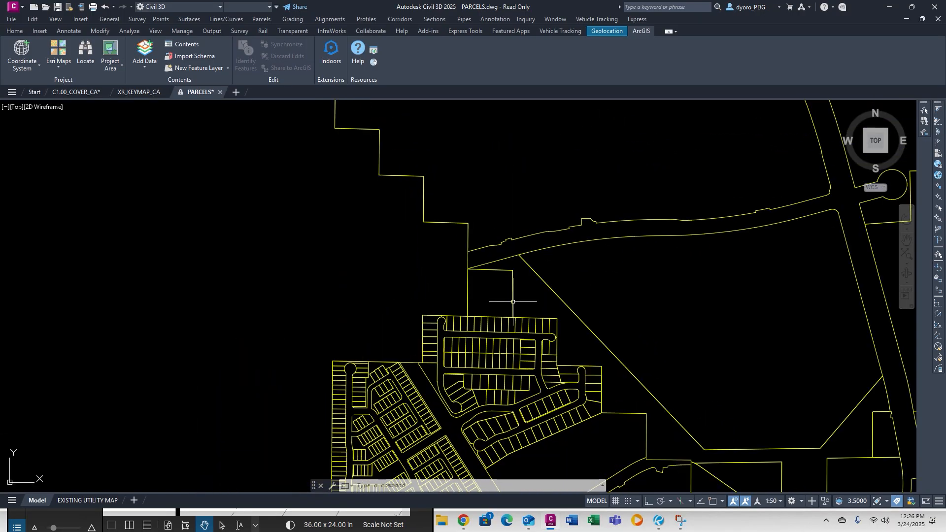
Draw a rectangle (RECTANG) enclosing the project-area parcels.
{"action": "type", "text": "rec"}
{"action": "key", "text": "Return"}
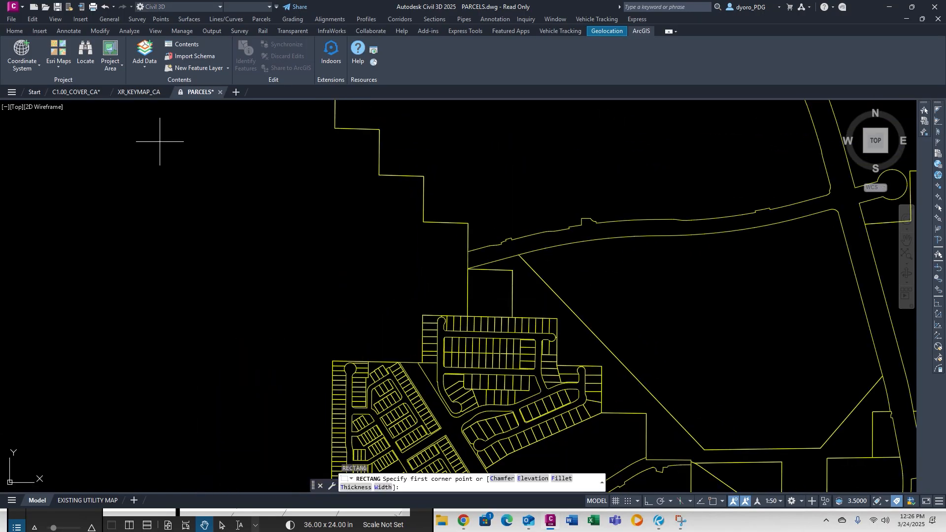
{"action": "left_click", "coordinate": [382, 196]}
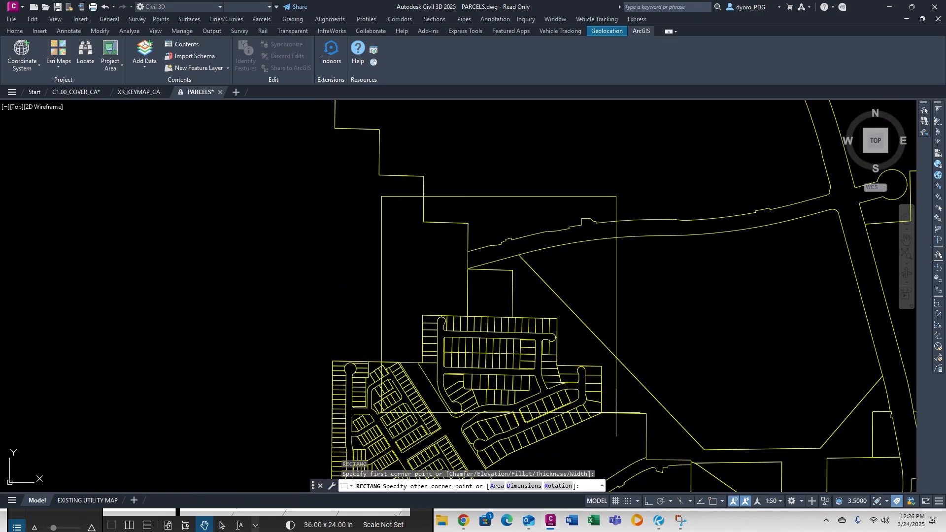
{"action": "left_click", "coordinate": [613, 426]}
Copy the 167 framed parcel objects and switch to the XR_KEYMAP_CA drawing.
{"action": "key", "text": "Escape"}
{"action": "key", "text": "Escape"}
{"action": "key", "text": "Escape"}
{"action": "type", "text": "s"}
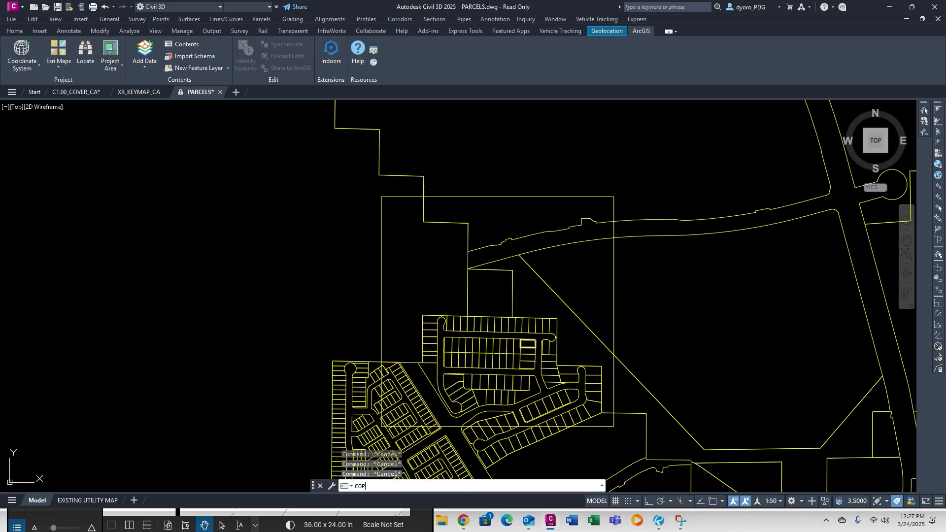
{"action": "left_click", "coordinate": [620, 432]}
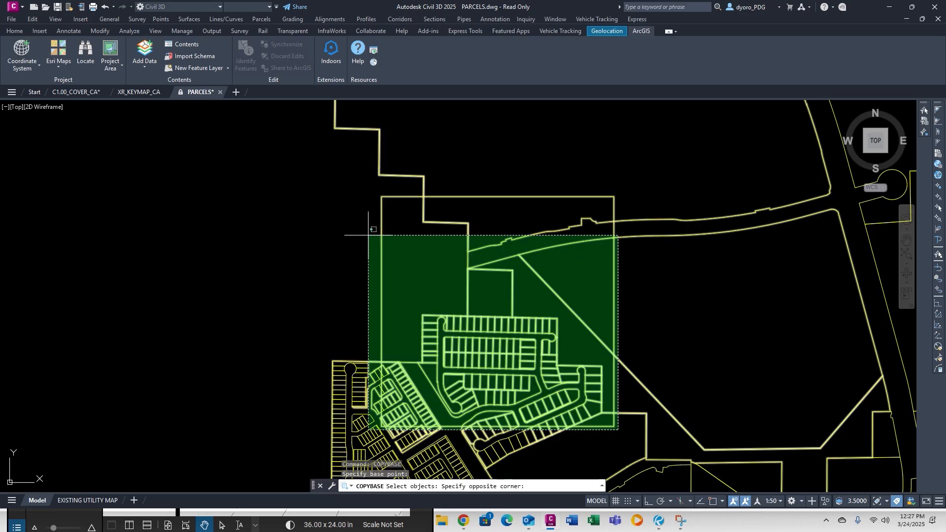
{"action": "left_click", "coordinate": [372, 196]}
{"action": "key", "text": "Escape"}
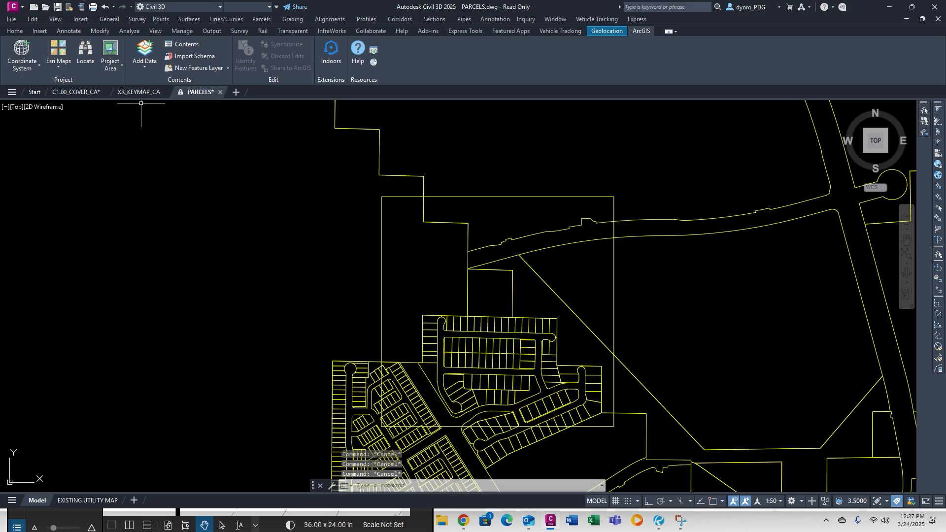
{"action": "left_click", "coordinate": [140, 93]}
{"action": "scroll", "coordinate": [556, 227], "scroll_direction": "down", "scroll_amount": 6}
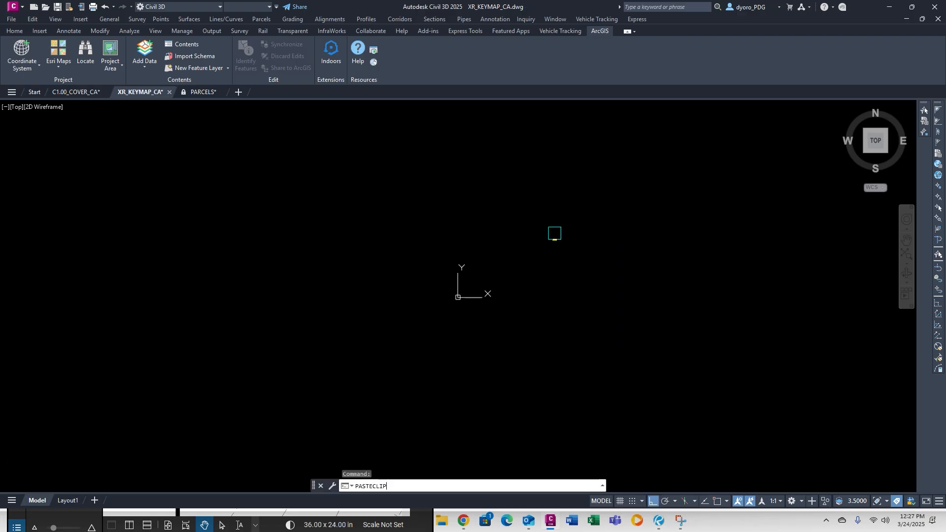
Paste the copied parcels into the key map drawing with PASTECLIP.
{"action": "type", "text": "PASTECLIP"}
{"action": "key", "text": "Return"}
{"action": "scroll", "coordinate": [672, 268], "scroll_direction": "down", "scroll_amount": 5}
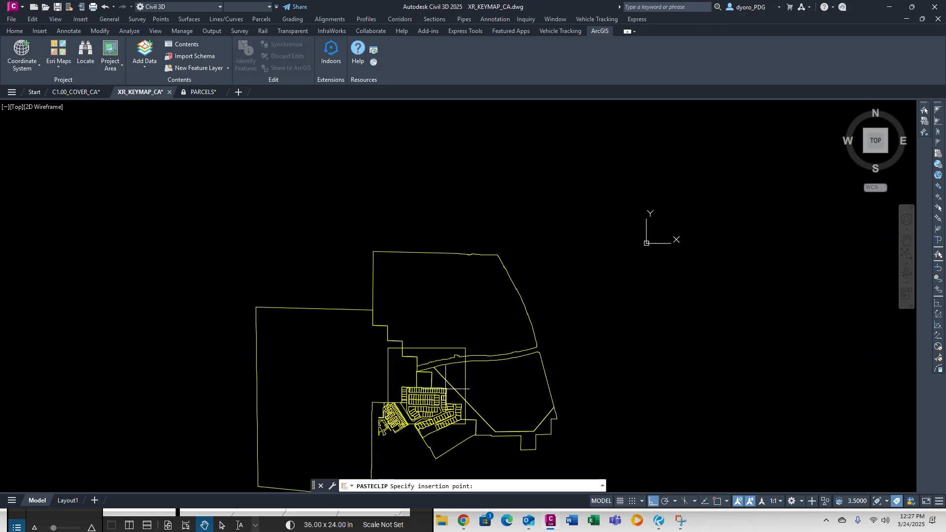
{"action": "key", "text": "Escape"}
{"action": "key", "text": "Escape"}
{"action": "key", "text": "Escape"}
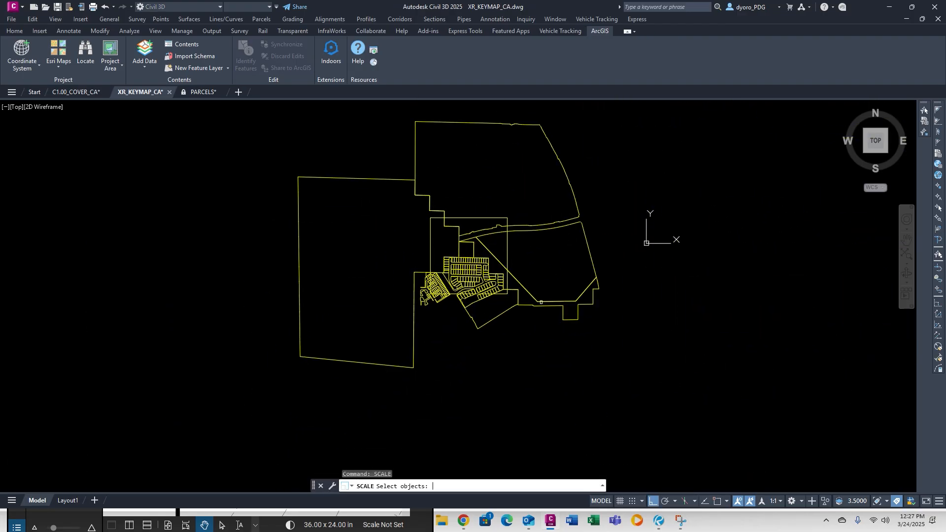
Scale the pasted parcel linework by a factor of 1/100.
{"action": "left_click", "coordinate": [633, 417]}
{"action": "left_click", "coordinate": [249, 123]}
{"action": "key", "text": "Return"}
{"action": "left_click", "coordinate": [250, 123]}
{"action": "type", "text": "1"}
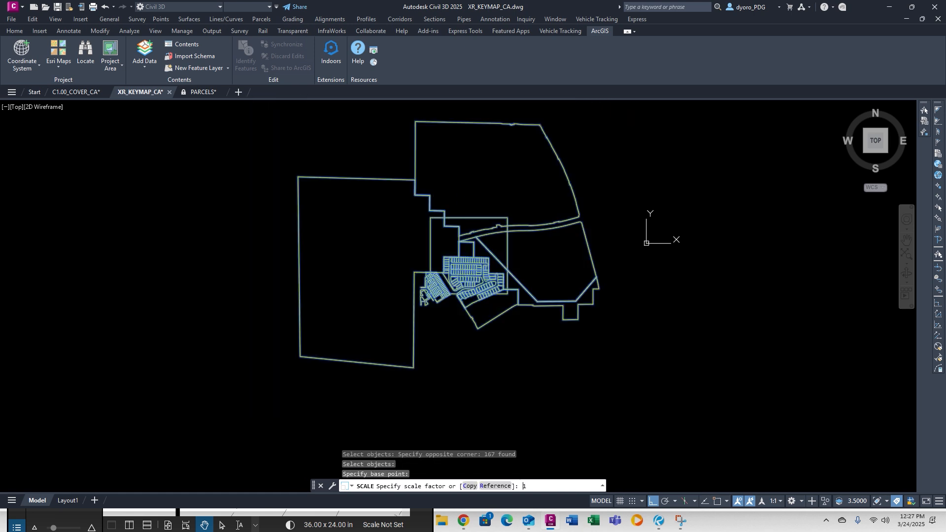
{"action": "type", "text": "/100"}
{"action": "key", "text": "Return"}
Move the shrunken parcels onto the key map rectangle.
{"action": "type", "text": "m"}
{"action": "left_click", "coordinate": [500, 234]}
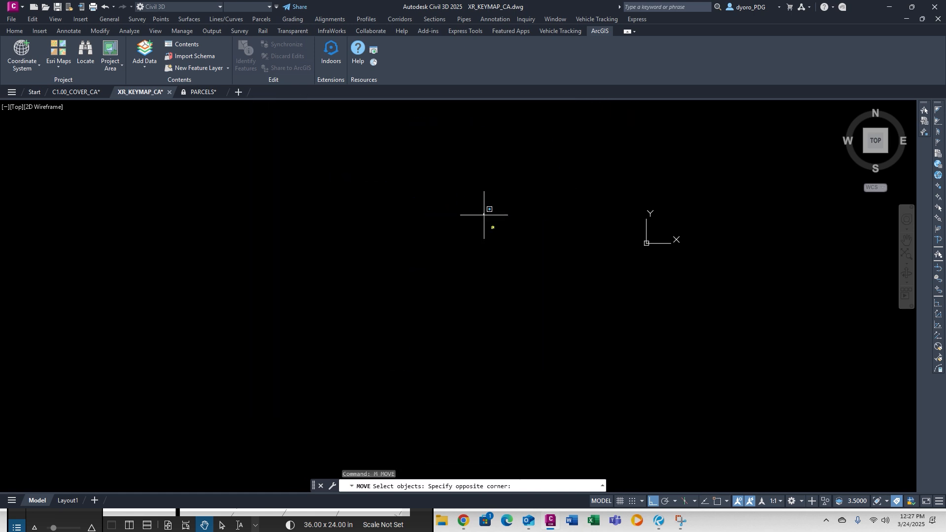
{"action": "left_click", "coordinate": [484, 213]}
{"action": "key", "text": "Return"}
{"action": "left_click", "coordinate": [492, 228]}
{"action": "key", "text": "F8"}
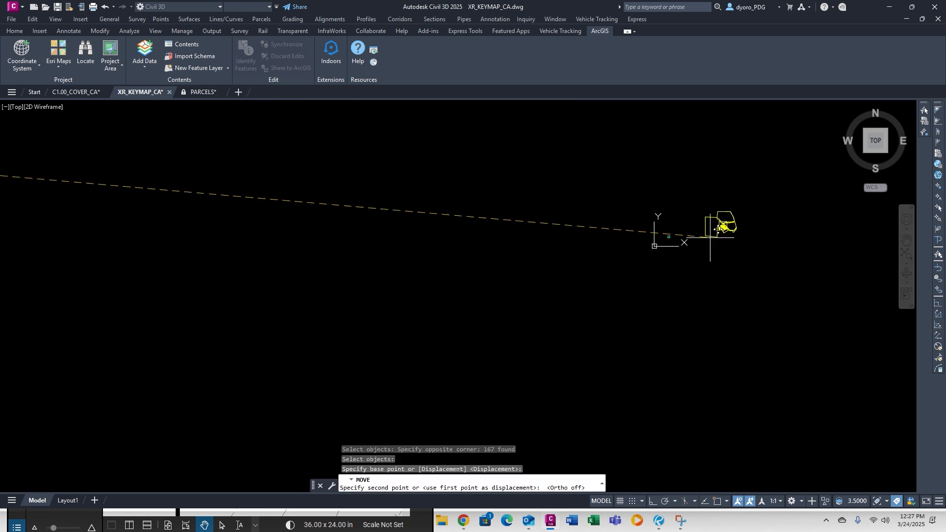
{"action": "scroll", "coordinate": [704, 246], "scroll_direction": "up", "scroll_amount": 6}
{"action": "left_click", "coordinate": [628, 216]}
{"action": "key", "text": "Escape"}
{"action": "key", "text": "Escape"}
{"action": "key", "text": "Escape"}
Run TRIM with the rectangle as cutting edge and fence-trim the parcel lines outside it.
{"action": "middle_click_drag", "start_coordinate": [651, 176], "coordinate": [547, 246]}
{"action": "scroll", "coordinate": [569, 235], "scroll_direction": "up", "scroll_amount": 6}
{"action": "type", "text": "tr "}
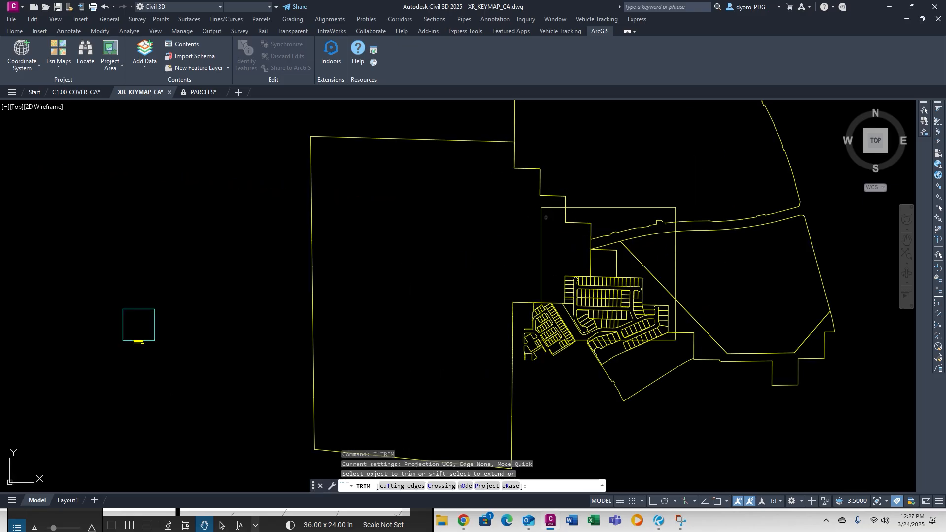
{"action": "type", "text": "t"}
{"action": "left_click", "coordinate": [547, 215]}
{"action": "left_click", "coordinate": [509, 223]}
{"action": "key", "text": "Return"}
{"action": "left_click", "coordinate": [536, 206]}
{"action": "left_click", "coordinate": [576, 199]}
{"action": "left_click", "coordinate": [793, 334]}
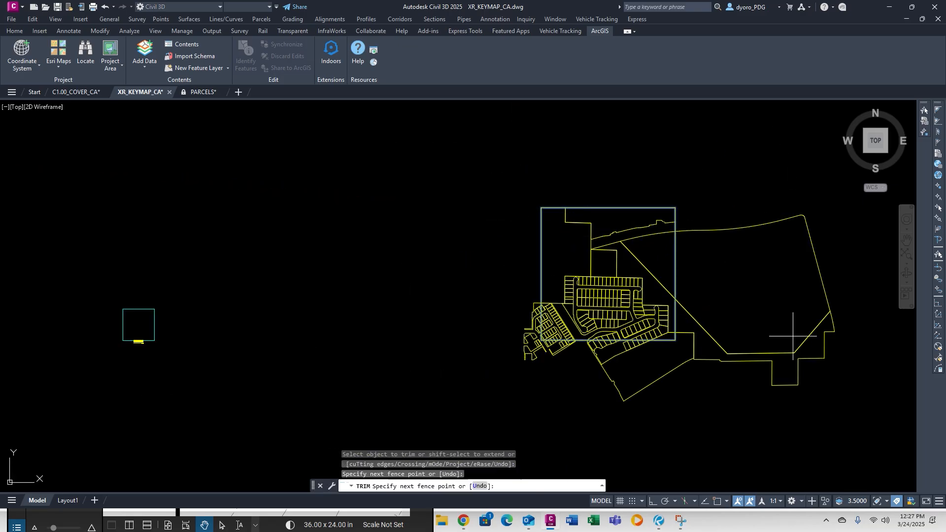
{"action": "left_click", "coordinate": [591, 367]}
{"action": "left_click", "coordinate": [641, 351]}
{"action": "left_click", "coordinate": [510, 347]}
{"action": "key", "text": "Return"}
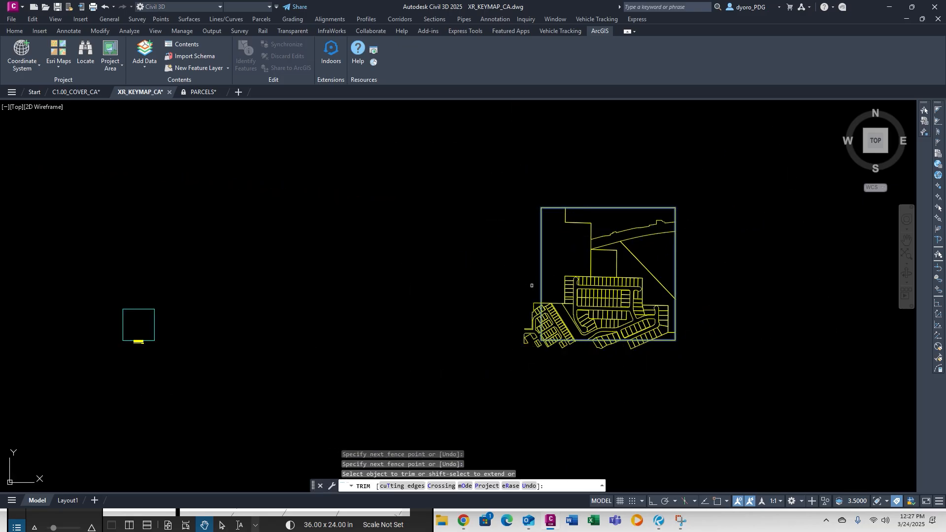
Trim the parcel lines left of and below the rectangle, including its lower-left corner.
{"action": "scroll", "coordinate": [531, 353], "scroll_direction": "up", "scroll_amount": 5}
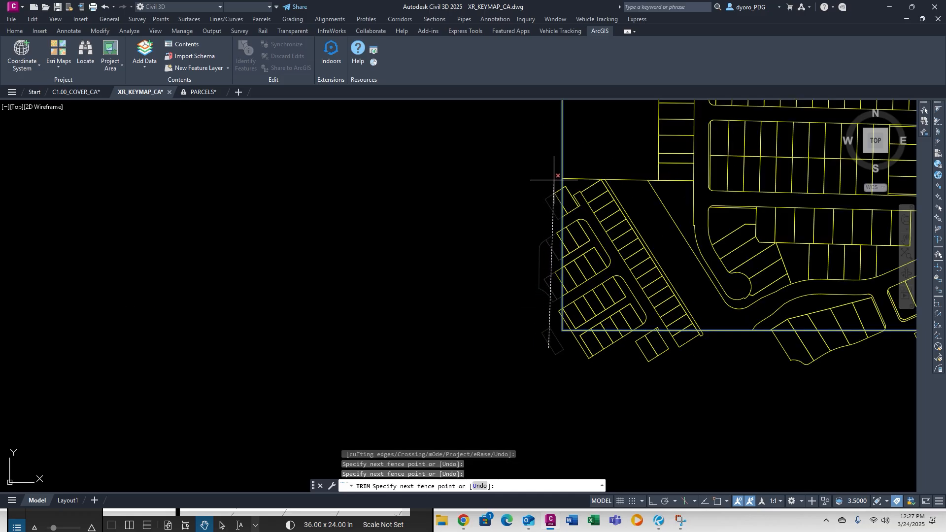
{"action": "left_click", "coordinate": [555, 179]}
{"action": "left_click", "coordinate": [557, 182]}
{"action": "left_click", "coordinate": [558, 287]}
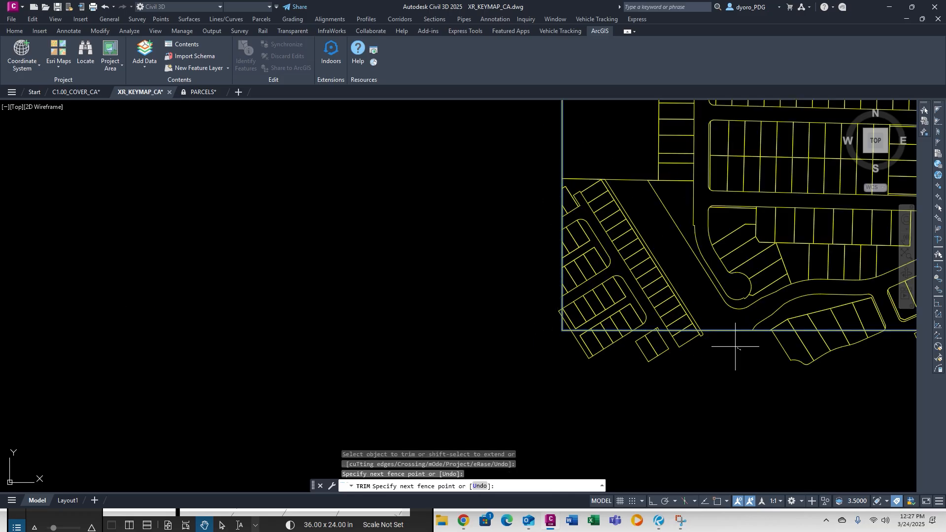
{"action": "left_click", "coordinate": [594, 343]}
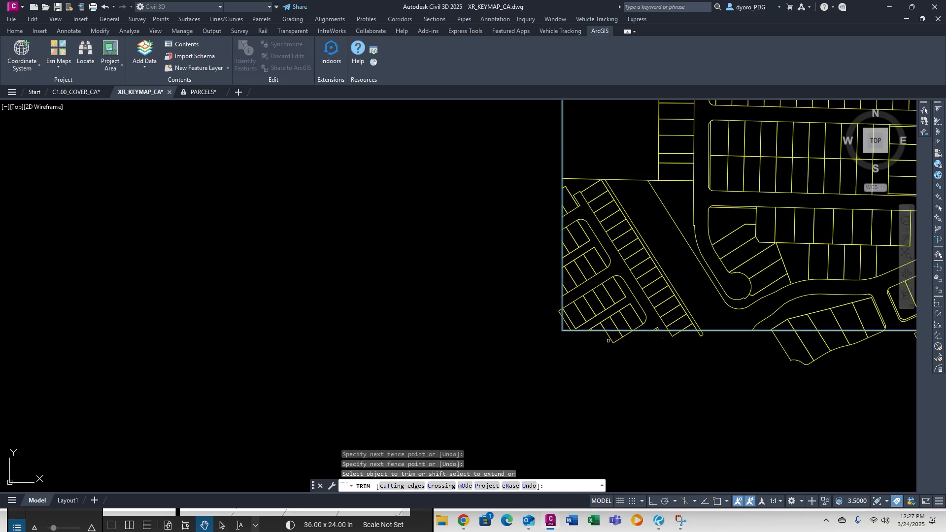
{"action": "scroll", "coordinate": [613, 339], "scroll_direction": "up", "scroll_amount": 5}
{"action": "left_click", "coordinate": [655, 327]}
{"action": "left_click", "coordinate": [599, 331]}
{"action": "left_click", "coordinate": [478, 263]}
{"action": "left_click", "coordinate": [478, 290]}
Fence-trim the lines hanging below the rectangle's bottom edge.
{"action": "scroll", "coordinate": [475, 269], "scroll_direction": "down", "scroll_amount": 4}
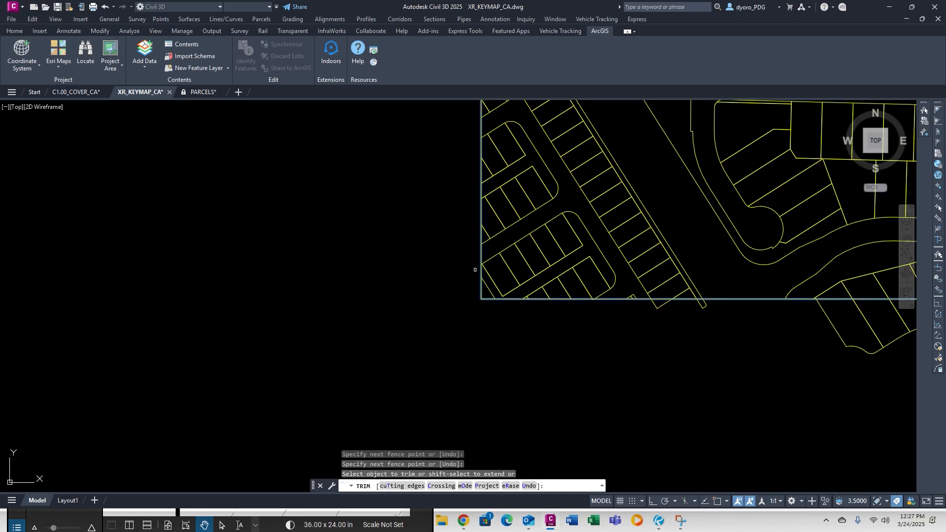
{"action": "middle_click_drag", "start_coordinate": [611, 292], "coordinate": [438, 308]}
{"action": "scroll", "coordinate": [438, 308], "scroll_direction": "up", "scroll_amount": 10}
{"action": "left_click", "coordinate": [395, 307]}
{"action": "left_click", "coordinate": [360, 310]}
{"action": "left_click", "coordinate": [187, 306]}
{"action": "left_click", "coordinate": [280, 301]}
{"action": "left_click", "coordinate": [609, 303]}
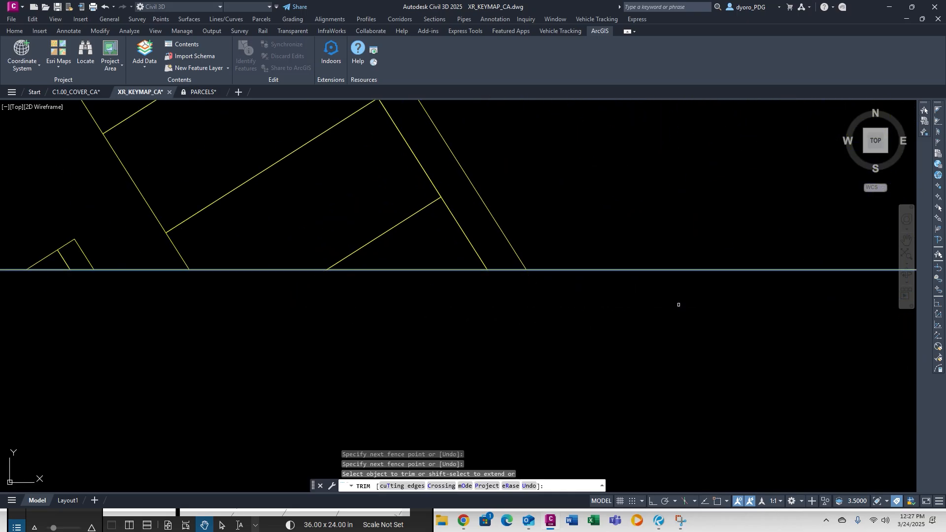
Trim the remaining line ends below the edge further left, then end TRIM.
{"action": "scroll", "coordinate": [679, 304], "scroll_direction": "down", "scroll_amount": 5}
{"action": "middle_click_drag", "start_coordinate": [870, 322], "coordinate": [380, 314]}
{"action": "left_click", "coordinate": [340, 313]}
{"action": "scroll", "coordinate": [537, 316], "scroll_direction": "down", "scroll_amount": 2}
{"action": "middle_click_drag", "start_coordinate": [589, 314], "coordinate": [160, 326]}
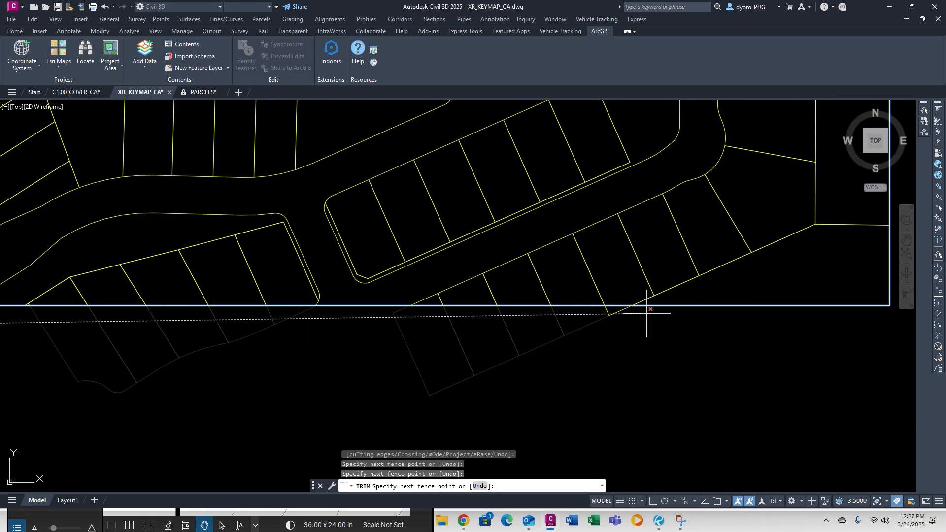
{"action": "left_click", "coordinate": [730, 317]}
{"action": "left_click", "coordinate": [617, 316]}
{"action": "scroll", "coordinate": [604, 314], "scroll_direction": "down", "scroll_amount": 2}
{"action": "scroll", "coordinate": [608, 314], "scroll_direction": "down", "scroll_amount": 4}
{"action": "mouse_move", "coordinate": [678, 239]}
{"action": "middle_mouse_down"}
{"action": "mouse_move", "coordinate": [410, 295]}
{"action": "mouse_move", "coordinate": [564, 367]}
{"action": "middle_mouse_up"}
{"action": "scroll", "coordinate": [564, 359], "scroll_direction": "down", "scroll_amount": 2}
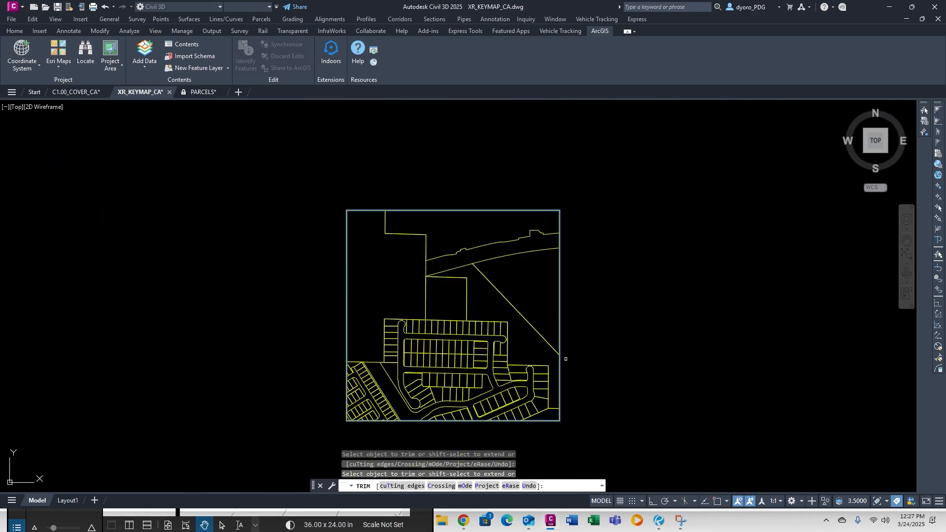
{"action": "key", "text": "Escape"}
{"action": "key", "text": "Escape"}
{"action": "key", "text": "Escape"}
{"action": "key", "text": "Escape"}
{"action": "scroll", "coordinate": [488, 258], "scroll_direction": "down", "scroll_amount": 9}
{"action": "scroll", "coordinate": [473, 264], "scroll_direction": "up", "scroll_amount": 5}
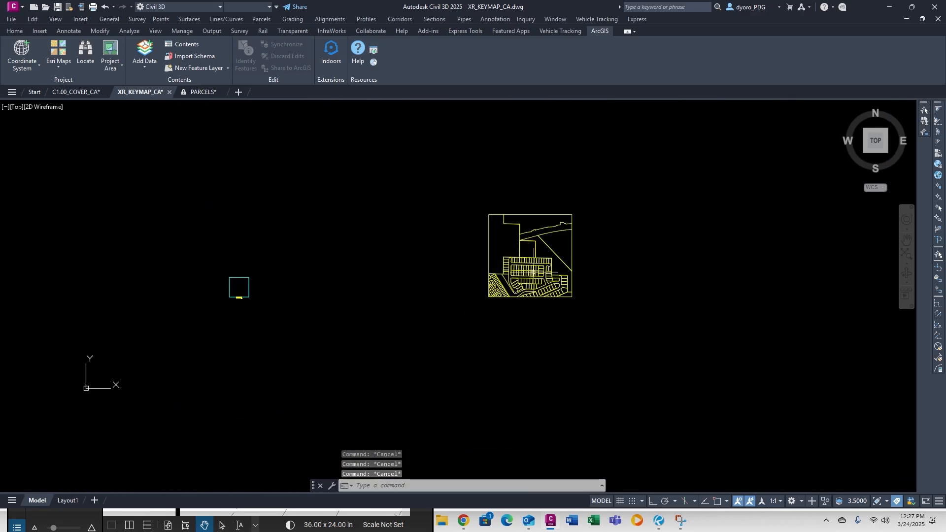
Move the trimmed parcels beside the cyan key map square.
{"action": "type", "text": "M"}
{"action": "left_click", "coordinate": [441, 214]}
{"action": "left_click", "coordinate": [660, 368]}
{"action": "key", "text": "Return"}
{"action": "left_click", "coordinate": [553, 220]}
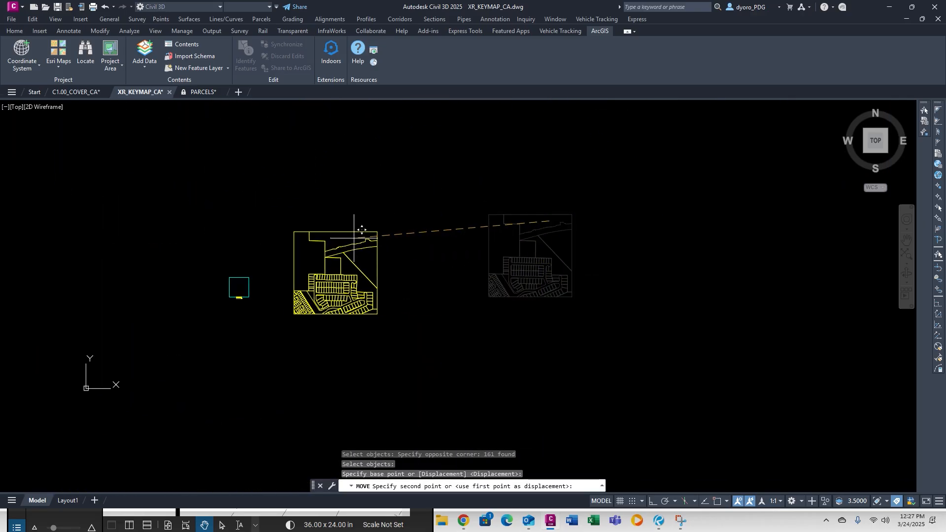
{"action": "left_click", "coordinate": [326, 243]}
{"action": "scroll", "coordinate": [210, 312], "scroll_direction": "up", "scroll_amount": 4}
Align the 161 parcel objects to the key map frame, scaling them with Yes.
{"action": "type", "text": "al"}
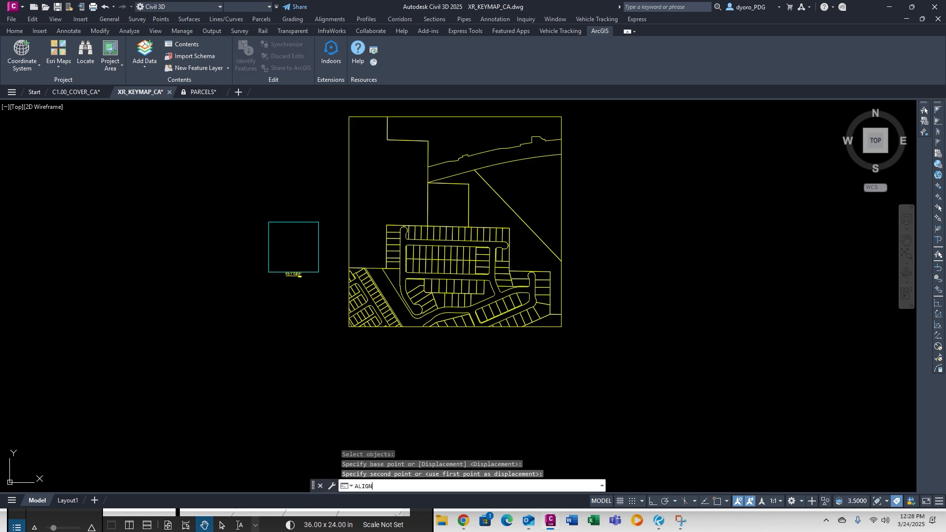
{"action": "key", "text": "Return"}
{"action": "left_click", "coordinate": [333, 111]}
{"action": "left_click", "coordinate": [721, 413]}
{"action": "middle_click_drag", "start_coordinate": [481, 199], "coordinate": [562, 262]}
{"action": "key", "text": "Return"}
{"action": "left_click", "coordinate": [430, 180]}
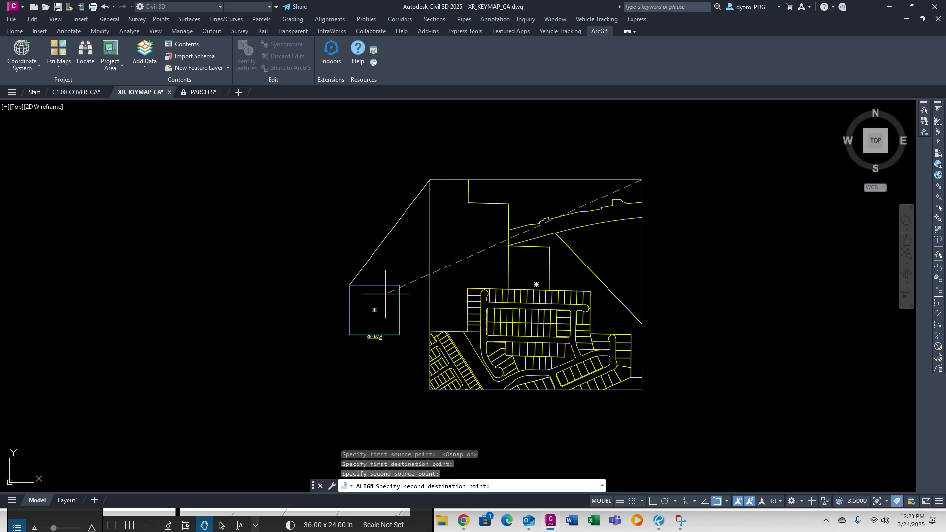
{"action": "key", "text": "Return"}
{"action": "type", "text": "y"}
{"action": "key", "text": "Return"}
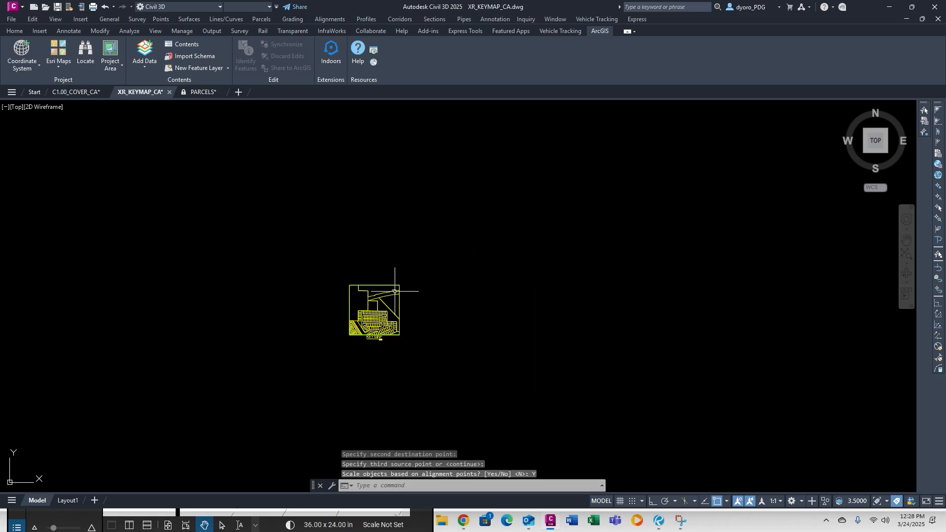
{"action": "scroll", "coordinate": [376, 316], "scroll_direction": "up", "scroll_amount": 6}
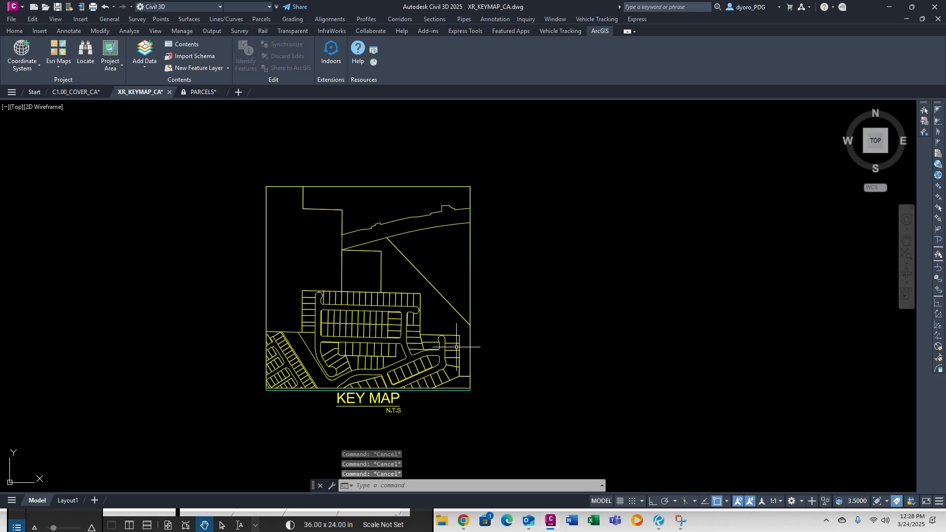
Repeat ALIGN on the previous selection to scale the parcels into the frame above KEY MAP N.T.S.
{"action": "key", "text": "Return"}
{"action": "type", "text": "p"}
{"action": "key", "text": "Return"}
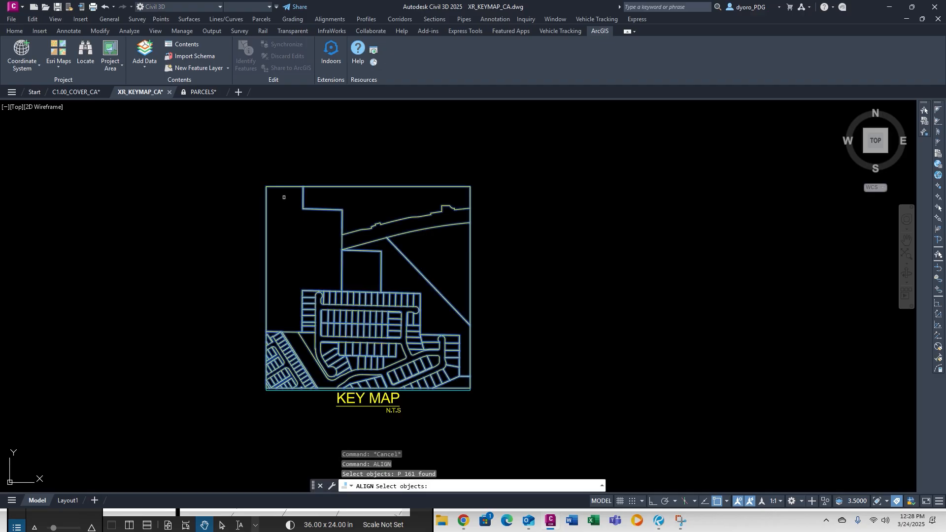
{"action": "key", "text": "Return"}
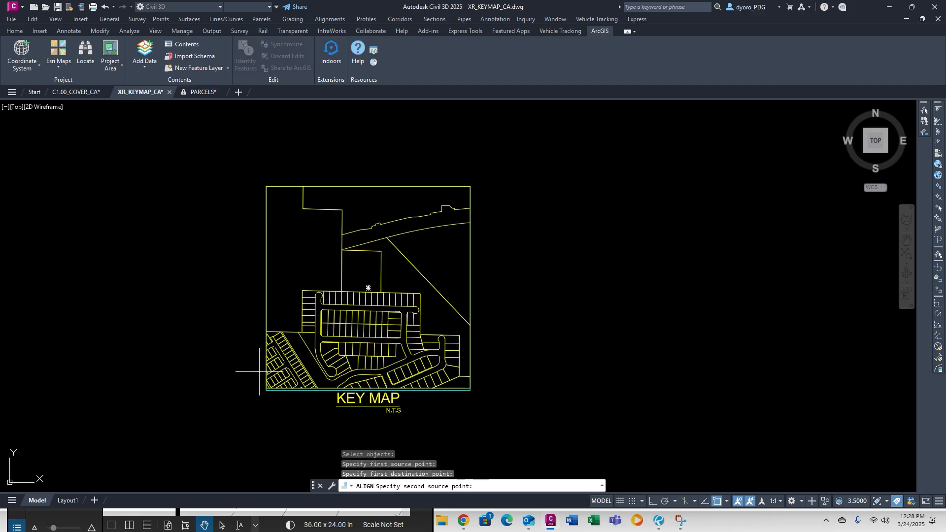
{"action": "scroll", "coordinate": [262, 399], "scroll_direction": "up", "scroll_amount": 6}
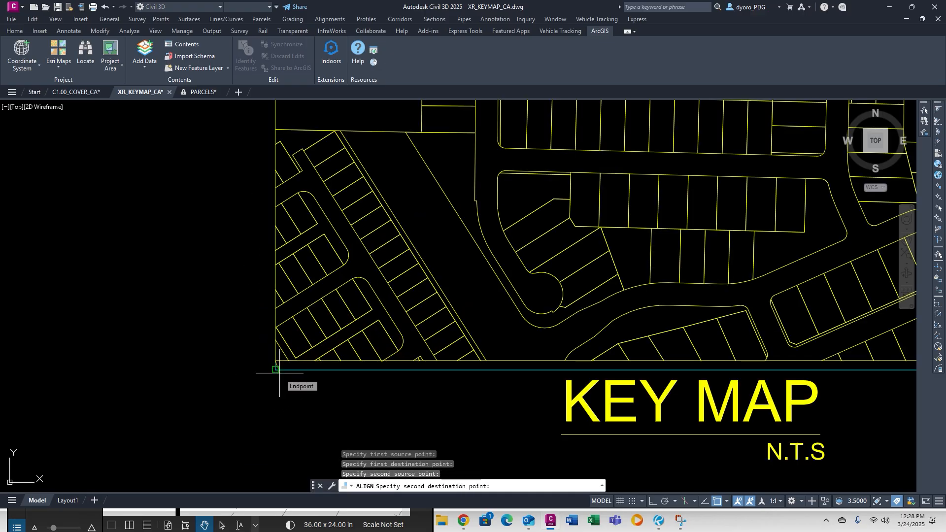
{"action": "key", "text": "Return"}
{"action": "type", "text": "Y"}
{"action": "key", "text": "Return"}
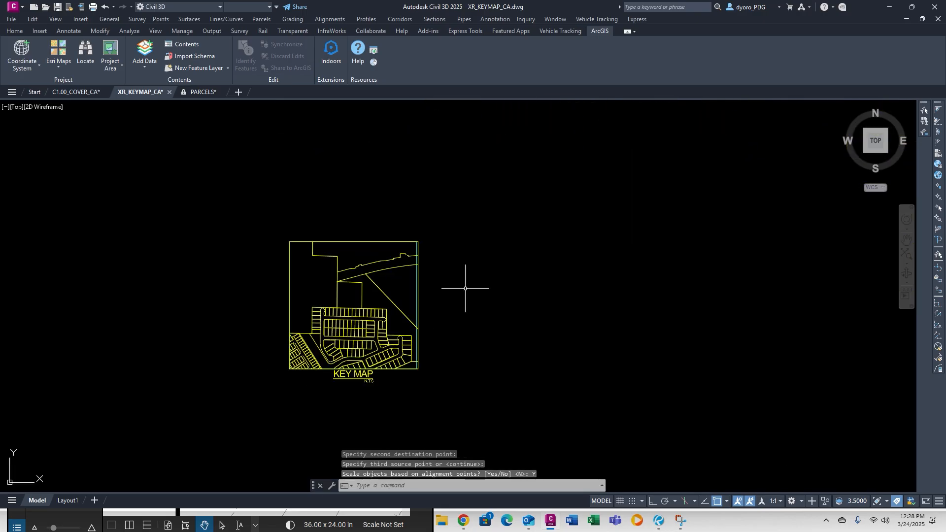
{"action": "key", "text": "Escape"}
{"action": "key", "text": "Escape"}
{"action": "scroll", "coordinate": [429, 226], "scroll_direction": "up", "scroll_amount": 6}
Erase the selected key map outline lines.
{"action": "left_click", "coordinate": [381, 287]}
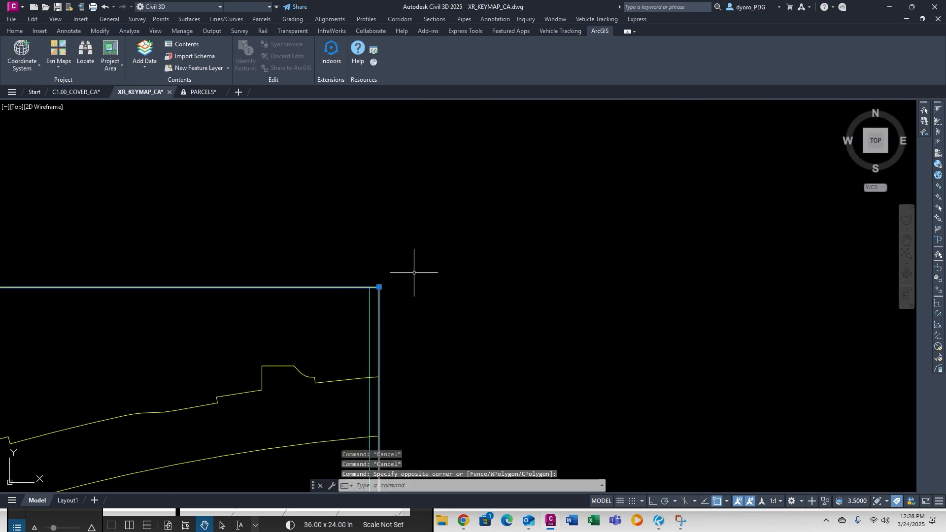
{"action": "key", "text": "Delete"}
{"action": "scroll", "coordinate": [413, 264], "scroll_direction": "down", "scroll_amount": 6}
Start TRIM with the key map border as the cutting edge.
{"action": "type", "text": "tr"}
{"action": "key", "text": "Return"}
{"action": "scroll", "coordinate": [401, 350], "scroll_direction": "up", "scroll_amount": 4}
{"action": "type", "text": "t"}
{"action": "key", "text": "Return"}
{"action": "left_click", "coordinate": [423, 293]}
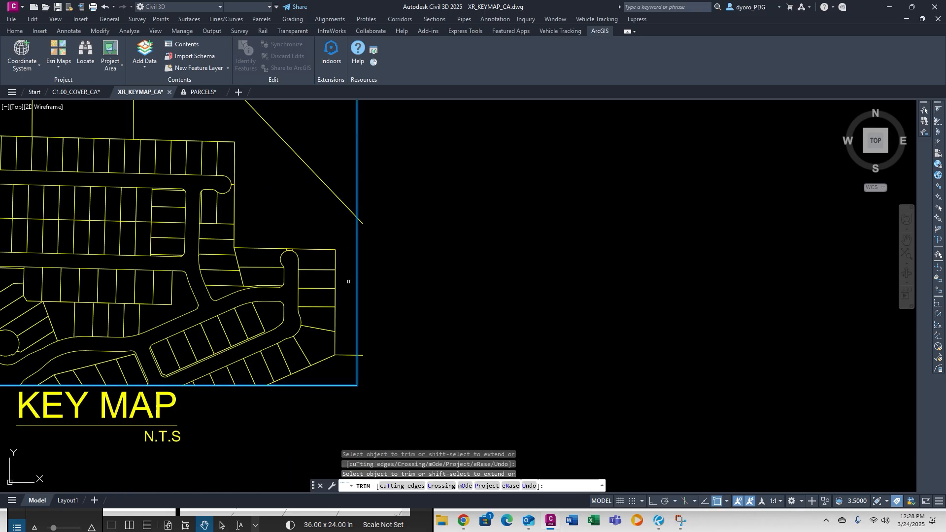
Trim the diagonal key map line back to the border.
{"action": "left_click", "coordinate": [362, 222]}
{"action": "key", "text": "Escape"}
{"action": "key", "text": "Escape"}
{"action": "key", "text": "Escape"}
{"action": "scroll", "coordinate": [656, 394], "scroll_direction": "down", "scroll_amount": 4}
Move all the key map polylines to layer C-ANNO-TITL.
{"action": "left_click", "coordinate": [488, 315]}
{"action": "left_click", "coordinate": [550, 448]}
{"action": "right_click", "coordinate": [524, 297]}
{"action": "left_click", "coordinate": [552, 376]}
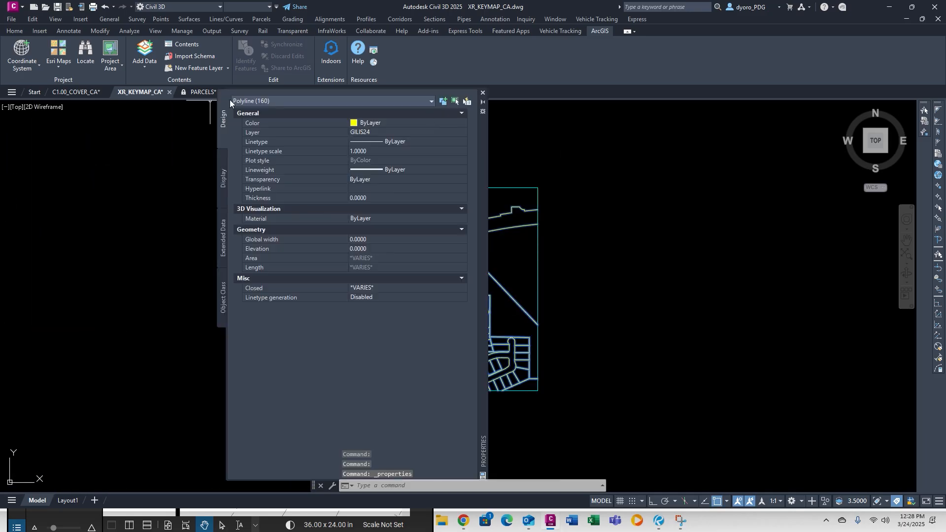
{"action": "left_click", "coordinate": [407, 133]}
{"action": "left_click", "coordinate": [367, 143]}
{"action": "key", "text": "Escape"}
Copy the N.T.S text into the key map with COPY.
{"action": "left_click", "coordinate": [483, 92]}
{"action": "middle_click_drag", "start_coordinate": [463, 256], "coordinate": [521, 233]}
{"action": "type", "text": "co"}
{"action": "key", "text": "Return"}
{"action": "left_click", "coordinate": [519, 387]}
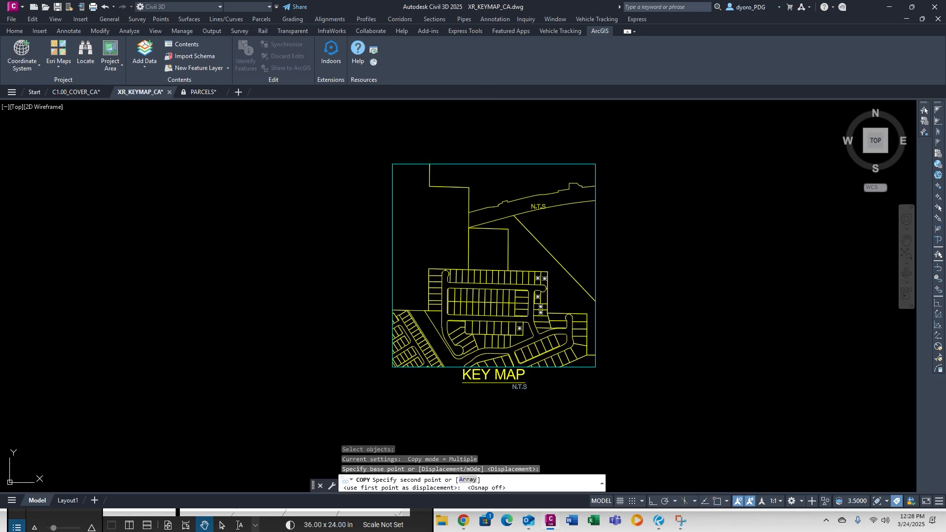
{"action": "key", "text": "Escape"}
{"action": "key", "text": "Escape"}
{"action": "right_click", "coordinate": [527, 207]}
{"action": "left_click", "coordinate": [552, 402]}
Turn on the background mask for the copied N.T.S text.
{"action": "middle_click_drag", "start_coordinate": [503, 140], "coordinate": [639, 153]}
{"action": "left_click", "coordinate": [912, 7]}
{"action": "left_click", "coordinate": [832, 238]}
{"action": "left_click", "coordinate": [405, 323]}
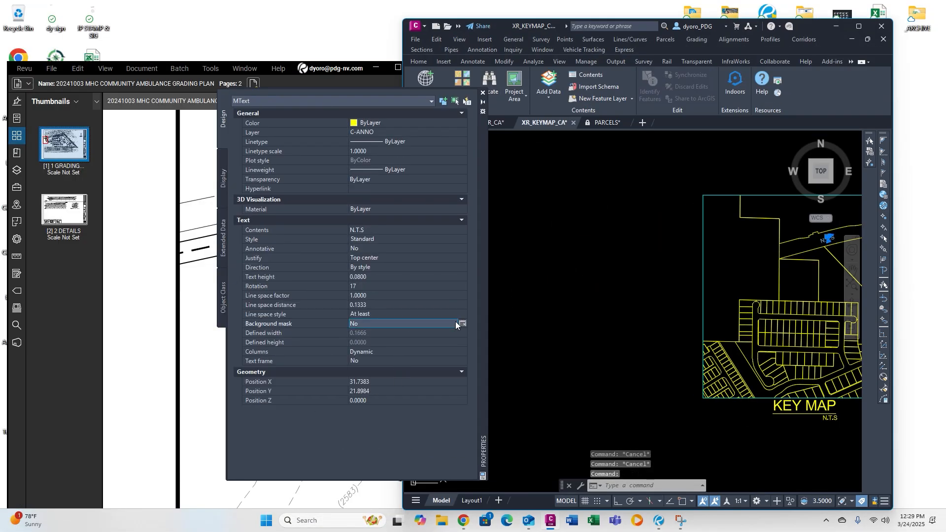
{"action": "left_click", "coordinate": [463, 324]}
{"action": "left_click", "coordinate": [427, 231]}
{"action": "left_click", "coordinate": [473, 279]}
{"action": "left_click", "coordinate": [636, 233]}
{"action": "key", "text": "Escape"}
Check the street name on the aerial parcel map and retype the copied text as VIA NOBILA.
{"action": "left_click", "coordinate": [483, 92]}
{"action": "left_click", "coordinate": [463, 521]}
{"action": "scroll", "coordinate": [168, 340], "scroll_direction": "up", "scroll_amount": 3}
Copy the VIA NOBILA label into the subdivision street and rotate it.
{"action": "scroll", "coordinate": [828, 241], "scroll_direction": "up", "scroll_amount": 6}
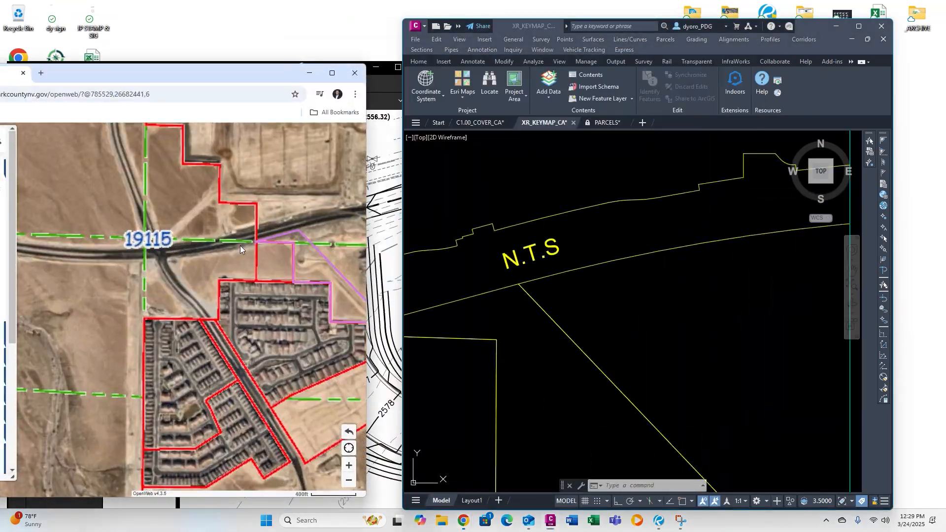
{"action": "left_click", "coordinate": [531, 253]}
{"action": "type", "text": "VIA NOBILA"}
{"action": "key", "text": "Escape"}
{"action": "key", "text": "Escape"}
{"action": "key", "text": "Escape"}
{"action": "scroll", "coordinate": [616, 247], "scroll_direction": "down", "scroll_amount": 5}
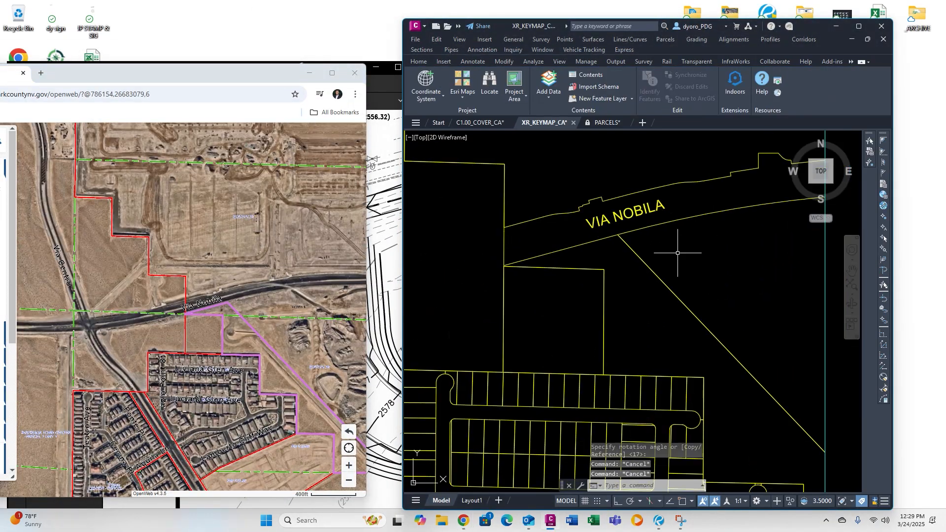
{"action": "type", "text": "CO"}
{"action": "key", "text": "Return"}
{"action": "left_click", "coordinate": [613, 175]}
{"action": "left_click", "coordinate": [718, 321]}
Rename the copied label to LUCIANA GLEN AVE.
{"action": "scroll", "coordinate": [718, 321], "scroll_direction": "up", "scroll_amount": 8}
{"action": "left_click", "coordinate": [797, 327]}
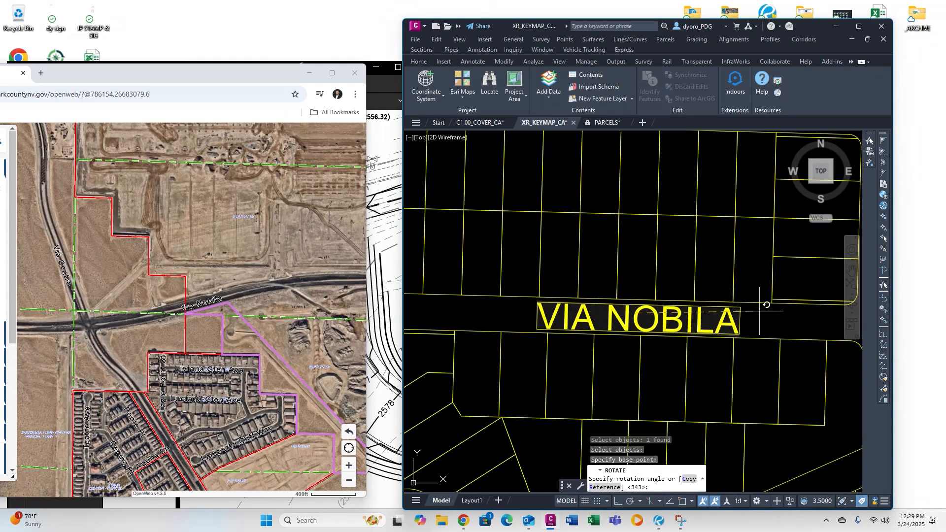
{"action": "double_click", "coordinate": [691, 277]}
{"action": "double_click", "coordinate": [691, 276]}
{"action": "key", "text": "Escape"}
{"action": "key", "text": "Escape"}
{"action": "key", "text": "Escape"}
{"action": "scroll", "coordinate": [717, 271], "scroll_direction": "down", "scroll_amount": 4}
Copy LUCIANA GLEN AVE to the next street up and rename it LIVIANA GLEN AVE.
{"action": "scroll", "coordinate": [202, 423], "scroll_direction": "up", "scroll_amount": 1}
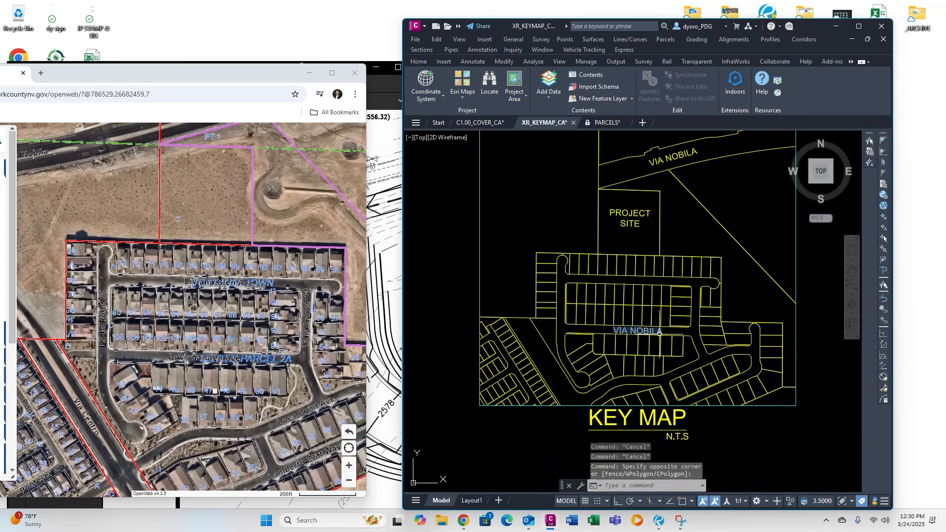
{"action": "double_click", "coordinate": [657, 333]}
{"action": "type", "text": "LUCIANA GLEN AVE"}
{"action": "key", "text": "Escape"}
{"action": "type", "text": "C"}
{"action": "key", "text": "Return"}
{"action": "left_click", "coordinate": [666, 335]}
{"action": "key", "text": "Return"}
{"action": "left_click", "coordinate": [665, 334]}
{"action": "left_click", "coordinate": [665, 284]}
{"action": "key", "text": "Escape"}
{"action": "key", "text": "Escape"}
{"action": "key", "text": "Escape"}
{"action": "double_click", "coordinate": [671, 286]}
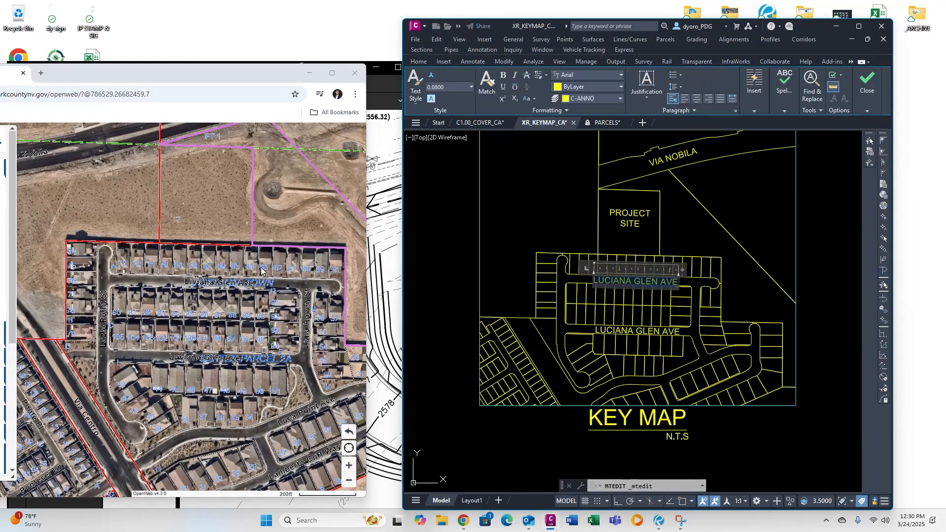
Copy LIVIANA GLEN AVE, rotate it vertical, and rename it LAZLO POINT ST.
{"action": "scroll", "coordinate": [245, 268], "scroll_direction": "up", "scroll_amount": 1}
{"action": "type", "text": "LIVIANA"}
{"action": "left_click", "coordinate": [690, 283]}
{"action": "scroll", "coordinate": [660, 288], "scroll_direction": "up", "scroll_amount": 5}
{"action": "left_click", "coordinate": [572, 269]}
{"action": "middle_click_drag", "start_coordinate": [493, 315], "coordinate": [631, 298]}
{"action": "left_click", "coordinate": [562, 296]}
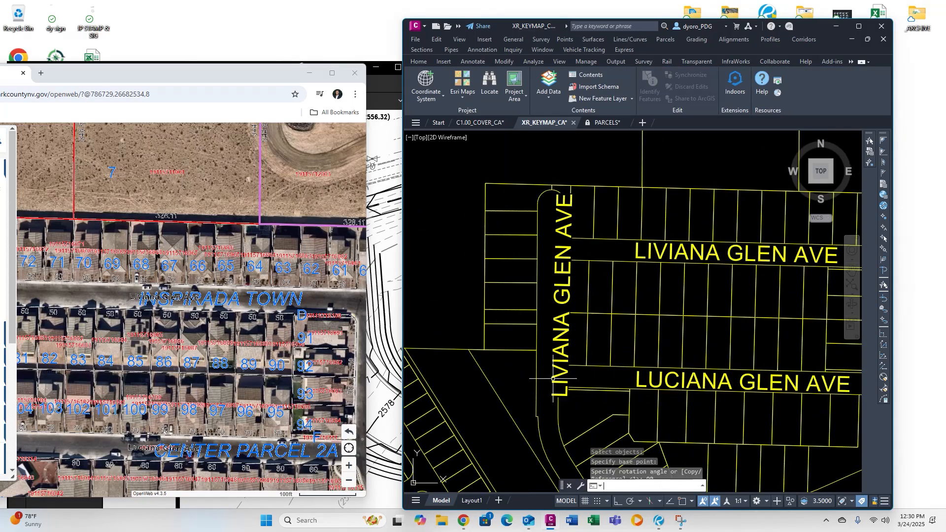
{"action": "left_click_drag", "start_coordinate": [47, 315], "coordinate": [328, 289]}
{"action": "double_click", "coordinate": [566, 281]}
{"action": "triple_click", "coordinate": [580, 305]}
{"action": "type", "text": "LAZLO POINT ST"}
{"action": "key", "text": "Escape"}
{"action": "left_click", "coordinate": [572, 251]}
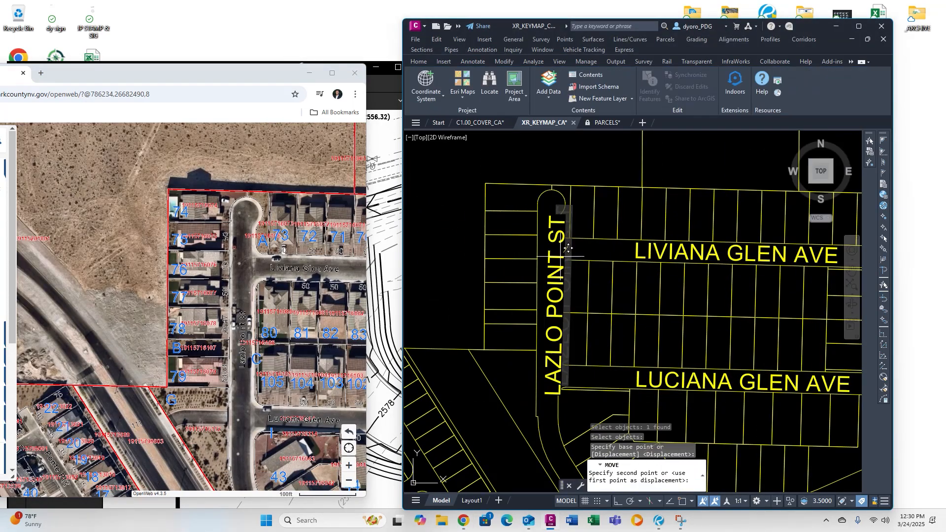
Move and rotate the LAZLO POINT ST label onto the vertical street.
{"action": "left_click", "coordinate": [559, 248]}
{"action": "scroll", "coordinate": [559, 251], "scroll_direction": "down", "scroll_amount": 3}
{"action": "left_click_drag", "start_coordinate": [247, 345], "coordinate": [263, 254]}
{"action": "type", "text": "R"}
{"action": "left_click", "coordinate": [503, 211]}
{"action": "key", "text": "space"}
Rotate and move another label copy onto the diagonal street and edit it to VIA CENTRO.
{"action": "left_click", "coordinate": [443, 335]}
{"action": "middle_click_drag", "start_coordinate": [444, 296], "coordinate": [641, 321]}
{"action": "type", "text": "MOVE Select objects:"}
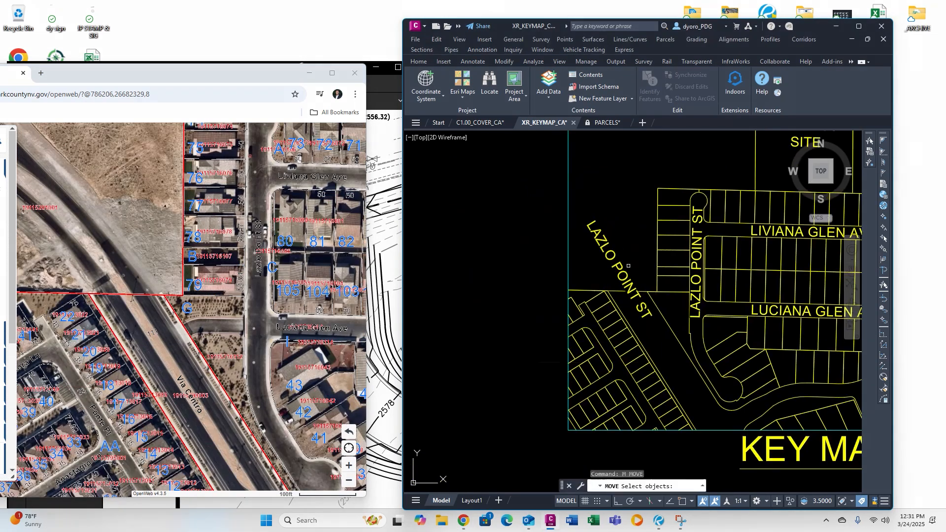
{"action": "left_click", "coordinate": [620, 269]}
{"action": "double_click", "coordinate": [673, 362]}
{"action": "double_click", "coordinate": [705, 372]}
{"action": "key", "text": "Delete"}
{"action": "left_click", "coordinate": [641, 256]}
Bring up the grading plan PDF for reference.
{"action": "scroll", "coordinate": [641, 295], "scroll_direction": "down", "scroll_amount": 4}
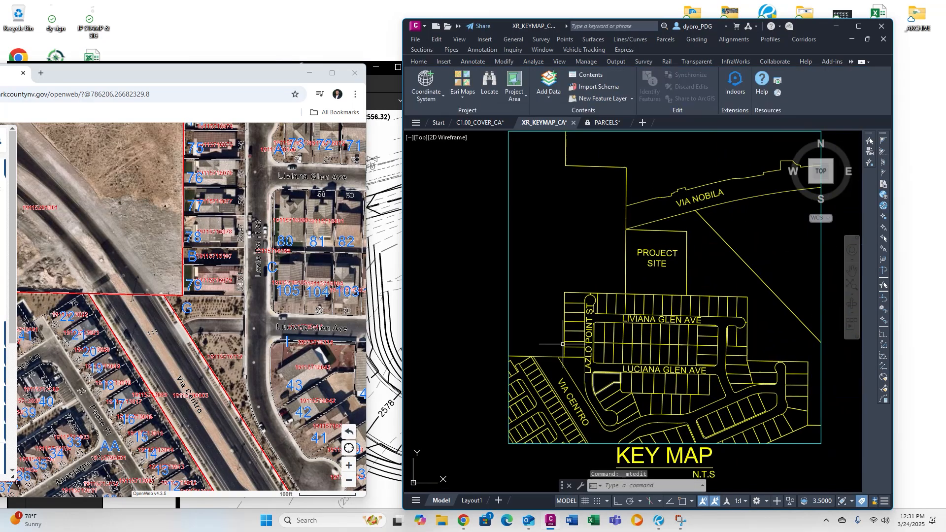
{"action": "scroll", "coordinate": [197, 296], "scroll_direction": "down", "scroll_amount": 3}
{"action": "left_click", "coordinate": [384, 296]}
{"action": "scroll", "coordinate": [720, 316], "scroll_direction": "up", "scroll_amount": 5}
{"action": "left_click", "coordinate": [783, 301]}
Trace a polyline outline around the project site on the key map.
{"action": "type", "text": "PL"}
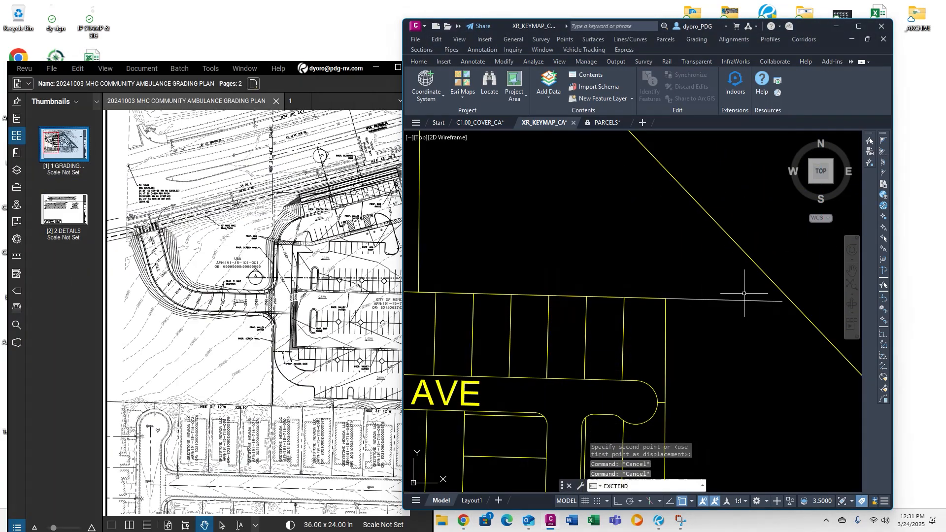
{"action": "key", "text": "space"}
{"action": "left_click", "coordinate": [665, 299]}
{"action": "left_click", "coordinate": [792, 301]}
{"action": "scroll", "coordinate": [779, 298], "scroll_direction": "down", "scroll_amount": 6}
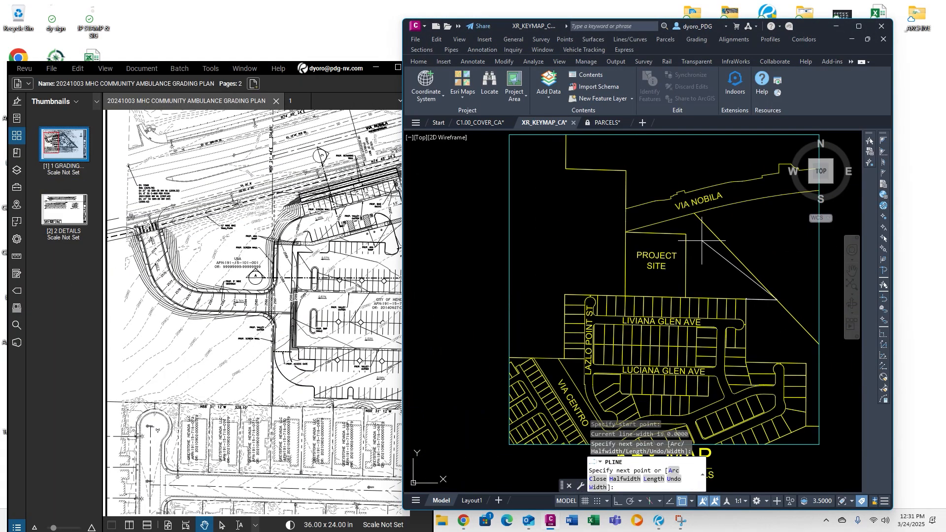
{"action": "left_click", "coordinate": [694, 207]}
{"action": "type", "text": "U"}
{"action": "scroll", "coordinate": [696, 207], "scroll_direction": "up", "scroll_amount": 4}
{"action": "left_click", "coordinate": [689, 218]}
{"action": "left_click", "coordinate": [511, 264]}
{"action": "type", "text": "U"}
{"action": "scroll", "coordinate": [562, 247], "scroll_direction": "up", "scroll_amount": 4}
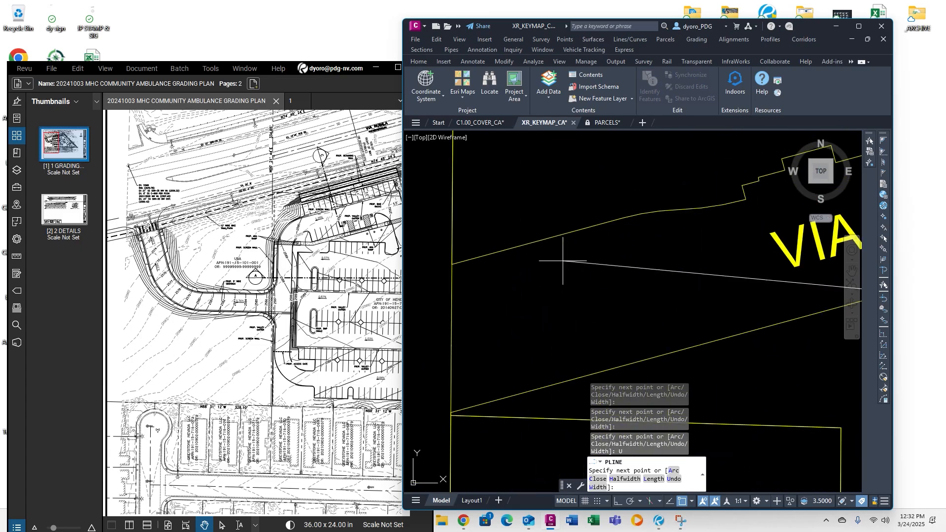
{"action": "left_click", "coordinate": [450, 411]}
{"action": "scroll", "coordinate": [510, 276], "scroll_direction": "down", "scroll_amount": 7}
Close the site outline and fill it with ANSI31 diagonal hatching.
{"action": "type", "text": "C "}
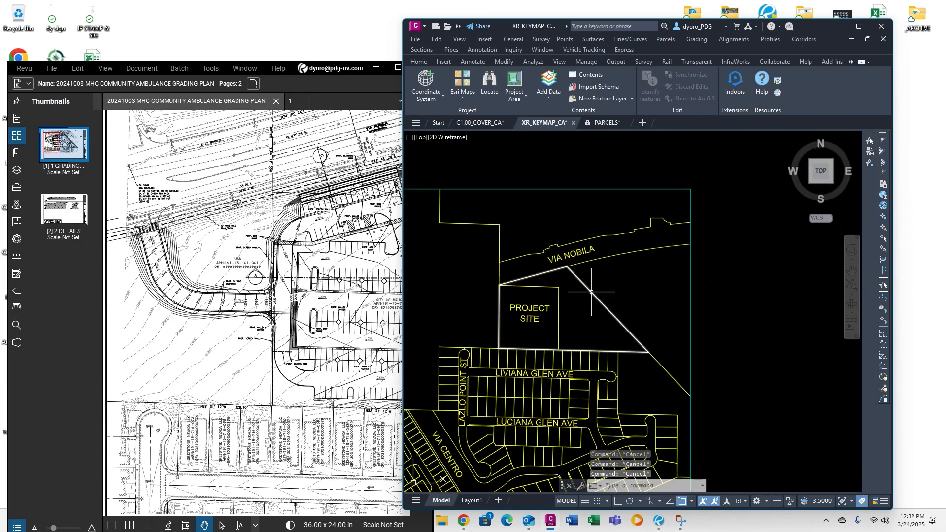
{"action": "type", "text": "H"}
{"action": "left_click", "coordinate": [593, 293]}
{"action": "key", "text": "space"}
{"action": "left_click", "coordinate": [593, 296]}
{"action": "left_click", "coordinate": [859, 26]}
{"action": "left_click", "coordinate": [170, 55]}
{"action": "key", "text": "Escape"}
{"action": "left_click", "coordinate": [356, 295]}
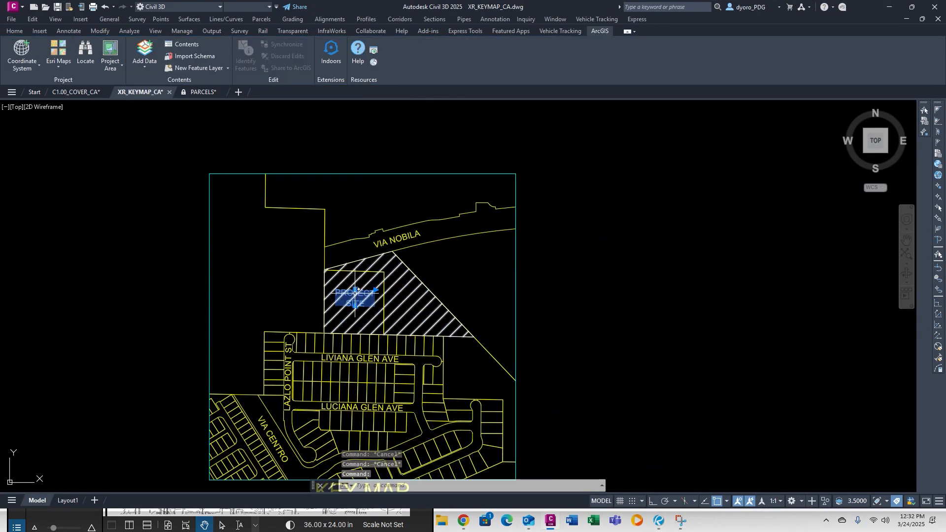
Set the PROJECT SITE text height to 0.12 in Properties.
{"action": "right_click", "coordinate": [357, 297]}
{"action": "left_click", "coordinate": [495, 394]}
{"action": "left_click", "coordinate": [354, 295]}
{"action": "right_click", "coordinate": [357, 297]}
{"action": "left_click", "coordinate": [390, 481]}
{"action": "type", "text": ".12"}
{"action": "key", "text": "Return"}
{"action": "left_click", "coordinate": [366, 361]}
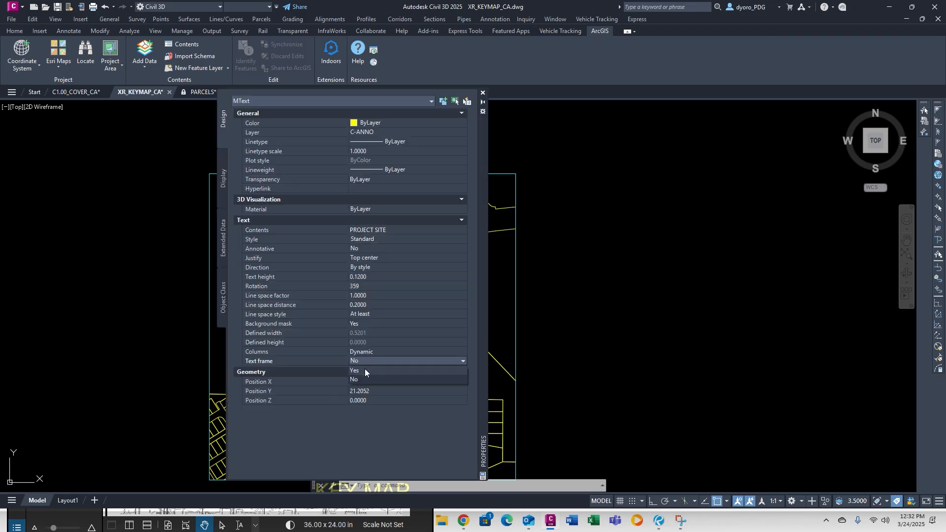
{"action": "left_click", "coordinate": [366, 371]}
Turn on the text frame for the PROJECT SITE label.
{"action": "left_click", "coordinate": [483, 93]}
{"action": "left_click", "coordinate": [362, 296]}
{"action": "right_click", "coordinate": [369, 306]}
{"action": "left_click", "coordinate": [409, 388]}
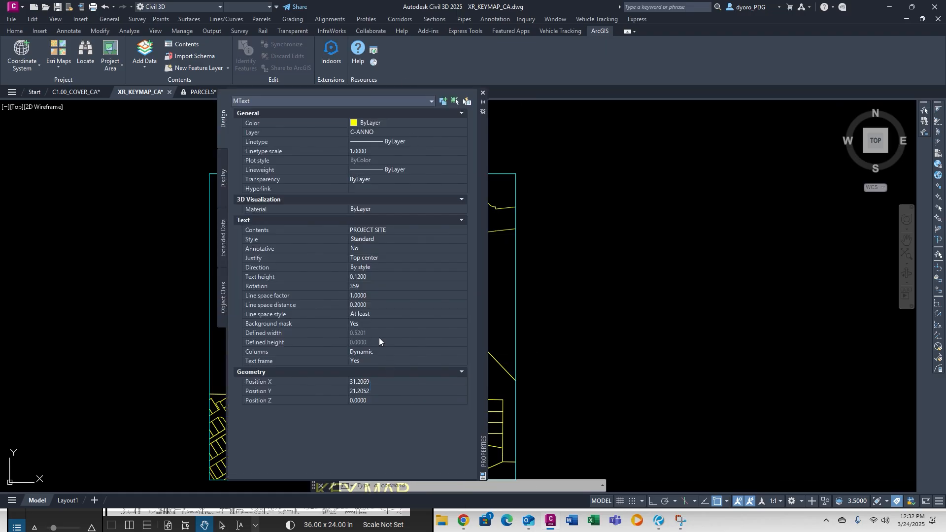
{"action": "left_click", "coordinate": [461, 323]}
{"action": "left_click", "coordinate": [630, 291]}
{"action": "left_click", "coordinate": [483, 93]}
{"action": "key", "text": "Escape"}
{"action": "key", "text": "Escape"}
{"action": "key", "text": "Escape"}
Erase the two stray lines near the site outline.
{"action": "left_click", "coordinate": [428, 324]}
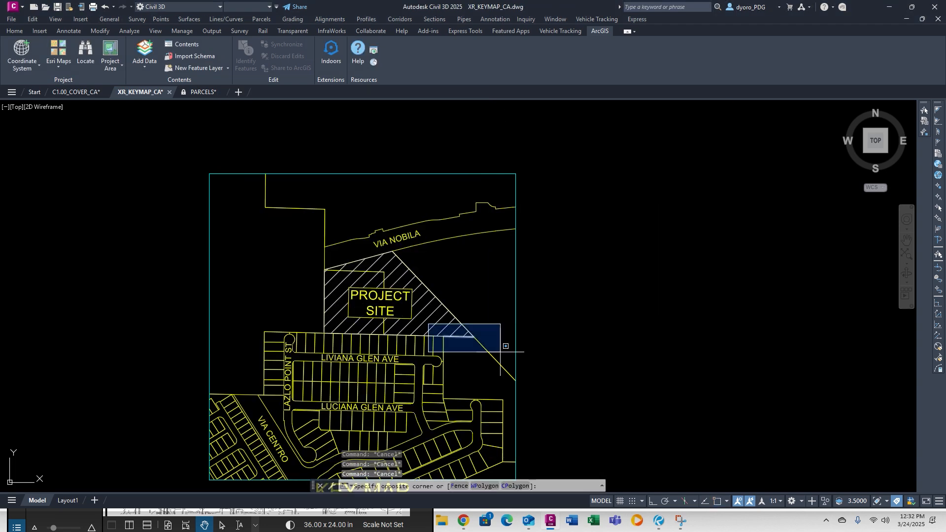
{"action": "left_click", "coordinate": [501, 352]}
{"action": "key", "text": "Delete"}
{"action": "key", "text": "Escape"}
{"action": "key", "text": "Escape"}
{"action": "scroll", "coordinate": [289, 273], "scroll_direction": "up", "scroll_amount": 6}
Add a vertex to the site hatch boundary at the inner corner.
{"action": "left_click", "coordinate": [438, 272]}
{"action": "key", "text": "Delete"}
{"action": "key", "text": "Escape"}
{"action": "left_click", "coordinate": [438, 383]}
{"action": "mouse_move", "coordinate": [437, 389]}
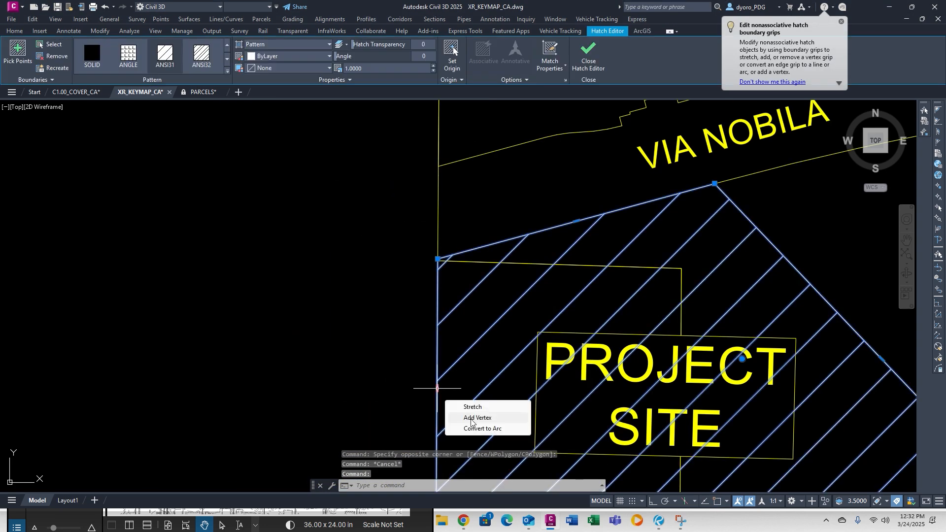
{"action": "left_click", "coordinate": [471, 418]}
{"action": "scroll", "coordinate": [355, 299], "scroll_direction": "down", "scroll_amount": 5}
{"action": "scroll", "coordinate": [354, 299], "scroll_direction": "up", "scroll_amount": 2}
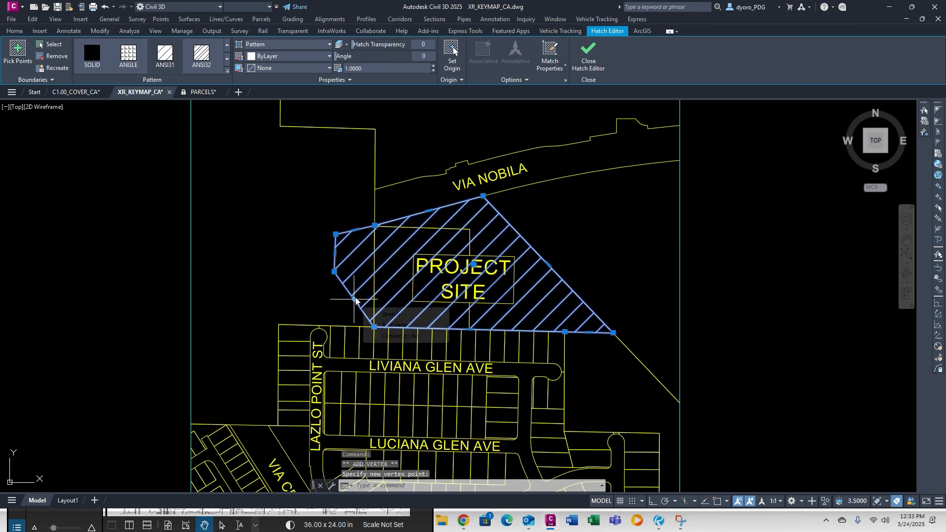
{"action": "left_click", "coordinate": [389, 327]}
{"action": "left_click", "coordinate": [374, 274]}
{"action": "key", "text": "Escape"}
{"action": "key", "text": "Escape"}
{"action": "key", "text": "Escape"}
Generate a boundary around the reshaped site hatch.
{"action": "left_click", "coordinate": [341, 255]}
{"action": "right_click", "coordinate": [341, 255]}
{"action": "left_click", "coordinate": [380, 378]}
{"action": "key", "text": "Escape"}
{"action": "key", "text": "Escape"}
{"action": "key", "text": "Escape"}
{"action": "scroll", "coordinate": [477, 203], "scroll_direction": "down", "scroll_amount": 3}
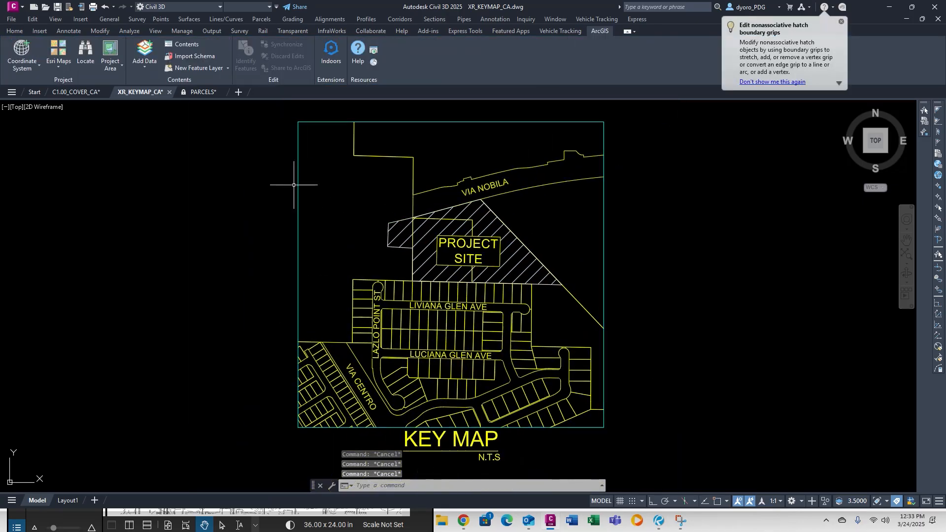
{"action": "scroll", "coordinate": [364, 211], "scroll_direction": "down", "scroll_amount": 4}
Close the key map and PARCELS drawings and return to the cover sheet.
{"action": "type", "text": "s"}
{"action": "left_click", "coordinate": [169, 92]}
{"action": "left_click", "coordinate": [162, 92]}
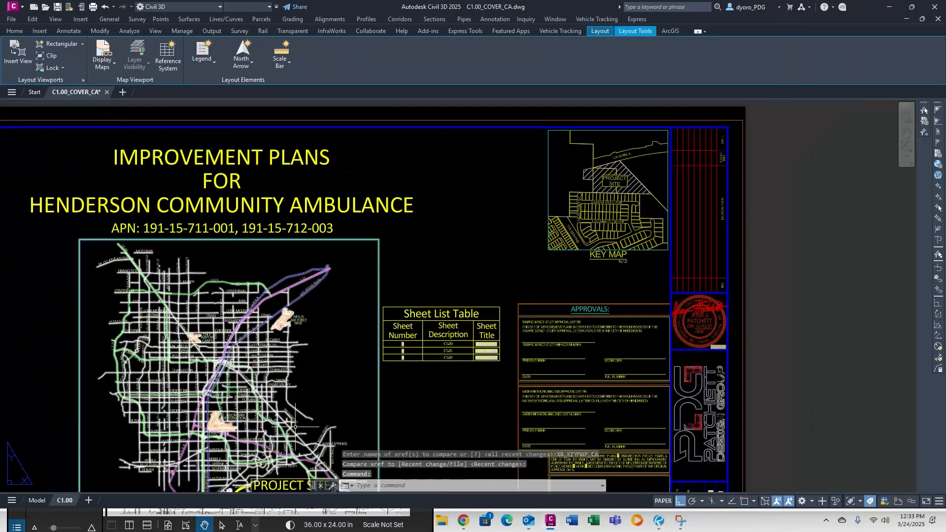
{"action": "scroll", "coordinate": [315, 364], "scroll_direction": "up", "scroll_amount": 5}
{"action": "left_click", "coordinate": [912, 7]}
{"action": "scroll", "coordinate": [239, 290], "scroll_direction": "down", "scroll_amount": 3}
{"action": "left_click", "coordinate": [376, 67]}
{"action": "left_click_drag", "start_coordinate": [514, 59], "coordinate": [545, 26]}
{"action": "mouse_move", "coordinate": [464, 520]}
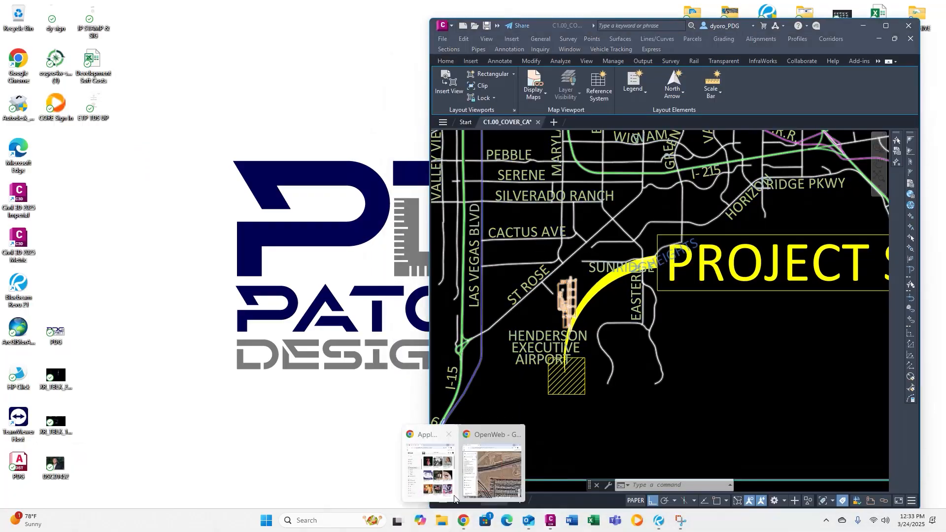
{"action": "left_click", "coordinate": [490, 465]}
{"action": "scroll", "coordinate": [123, 267], "scroll_direction": "down", "scroll_amount": 5}
{"action": "left_click", "coordinate": [612, 352]}
{"action": "left_click_drag", "start_coordinate": [221, 256], "coordinate": [222, 265]}
Scale the hatched site marker on the vicinity map by 1/5.
{"action": "type", "text": "sc"}
{"action": "left_click", "coordinate": [566, 376]}
{"action": "mouse_move", "coordinate": [611, 422]}
{"action": "left_mouse_down"}
{"action": "mouse_move", "coordinate": [559, 361]}
{"action": "mouse_move", "coordinate": [550, 331]}
{"action": "left_mouse_up"}
{"action": "type", "text": "1/10"}
{"action": "key", "text": "Return"}
{"action": "key", "text": "ctrl+z"}
{"action": "type", "text": "1/5"}
{"action": "key", "text": "Return"}
{"action": "scroll", "coordinate": [567, 377], "scroll_direction": "down", "scroll_amount": 3}
Move the PROJECT SITE callout slightly right with ortho turned off.
{"action": "type", "text": "m"}
{"action": "key", "text": "Return"}
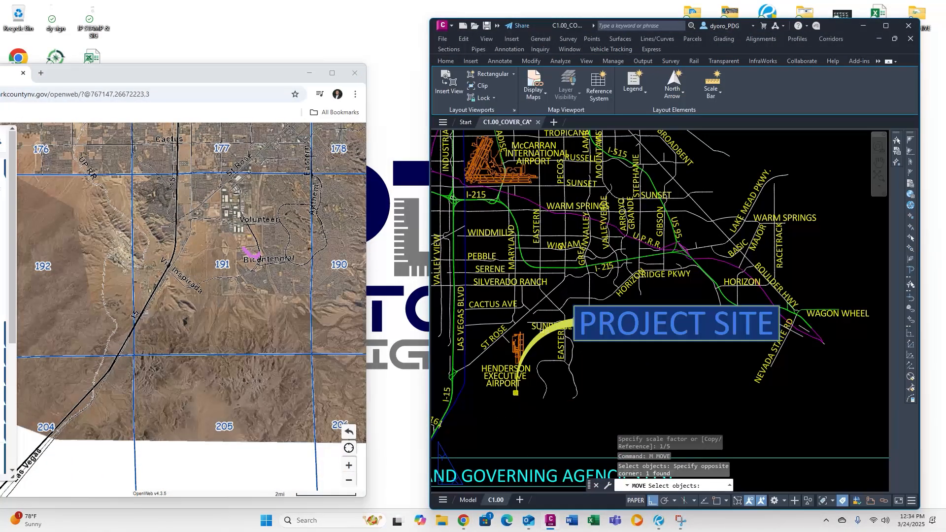
{"action": "key", "text": "Return"}
{"action": "left_click", "coordinate": [515, 393]}
{"action": "key", "text": "F8"}
{"action": "left_click", "coordinate": [526, 390]}
{"action": "scroll", "coordinate": [627, 382], "scroll_direction": "down", "scroll_amount": 6}
{"action": "type", "text": "s"}
Maximize the drawing window and save the cover sheet.
{"action": "key", "text": "Return"}
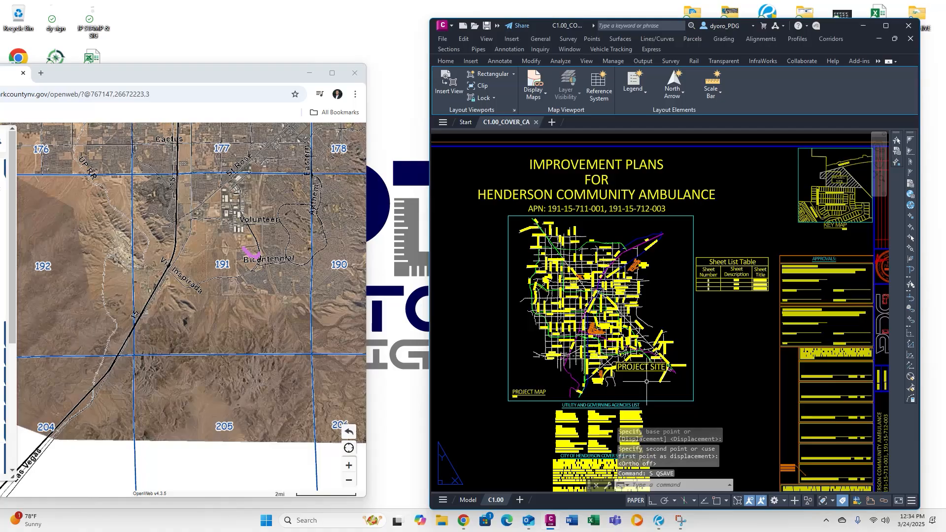
{"action": "left_click", "coordinate": [309, 73]}
{"action": "left_click", "coordinate": [886, 26]}
{"action": "scroll", "coordinate": [152, 311], "scroll_direction": "up", "scroll_amount": 5}
{"action": "type", "text": "s"}
{"action": "key", "text": "Return"}
{"action": "scroll", "coordinate": [274, 316], "scroll_direction": "down", "scroll_amount": 8}
{"action": "scroll", "coordinate": [494, 424], "scroll_direction": "up", "scroll_amount": 5}
Open 2 - NOTE SHEET 1 via SHEETSET, then close C1.00_COVER_CA, saving changes.
{"action": "type", "text": "SHEE"}
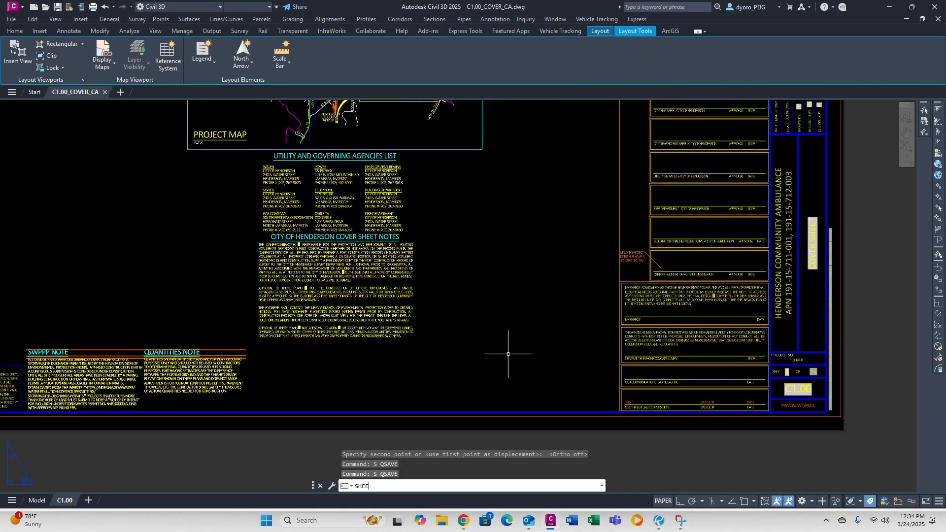
{"action": "type", "text": "TSET"}
{"action": "key", "text": "Return"}
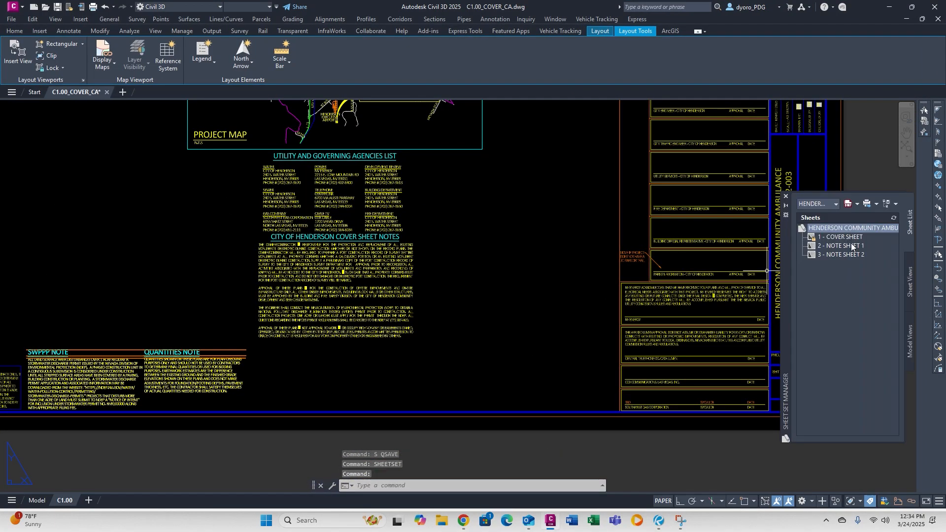
{"action": "right_click", "coordinate": [854, 248]}
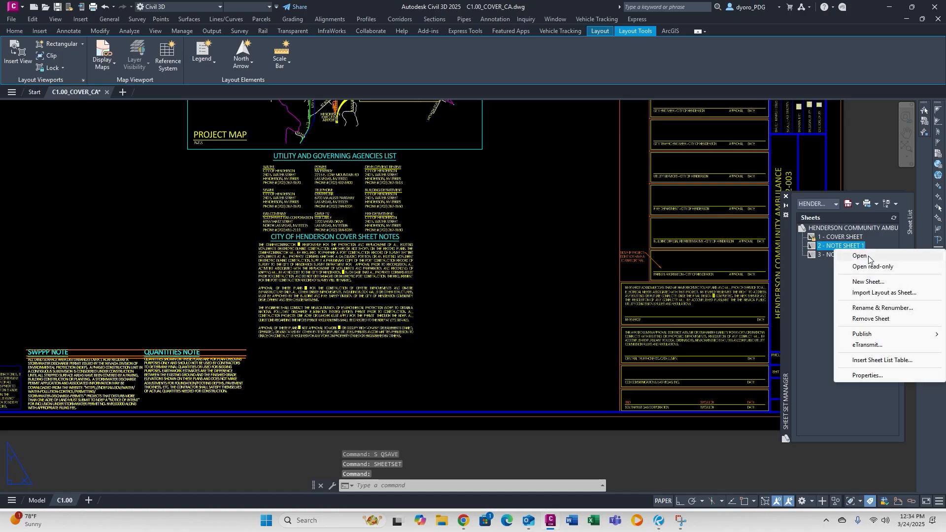
{"action": "left_click", "coordinate": [838, 252]}
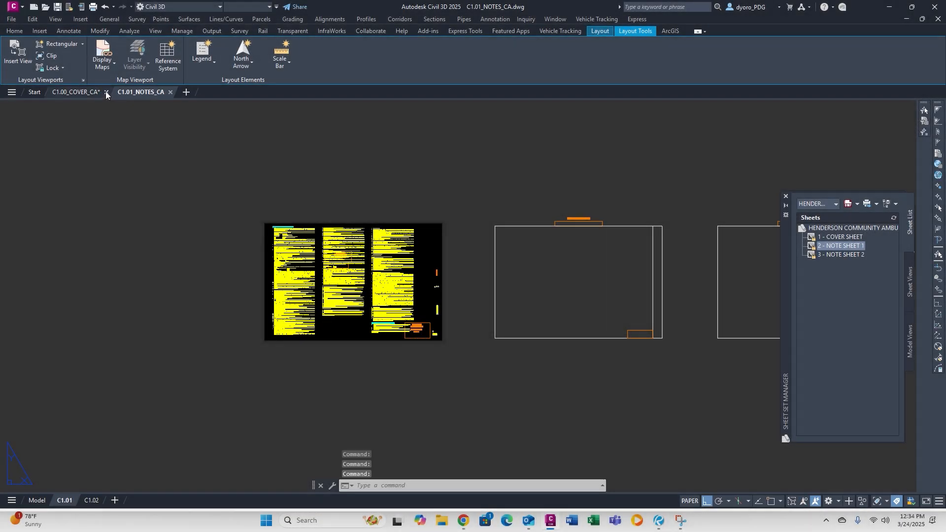
{"action": "left_click", "coordinate": [106, 92]}
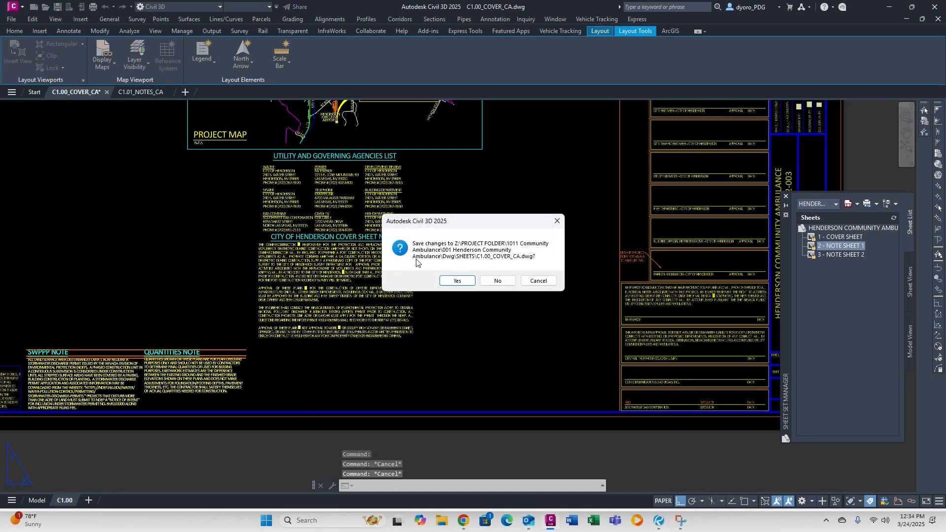
{"action": "left_click", "coordinate": [454, 281]}
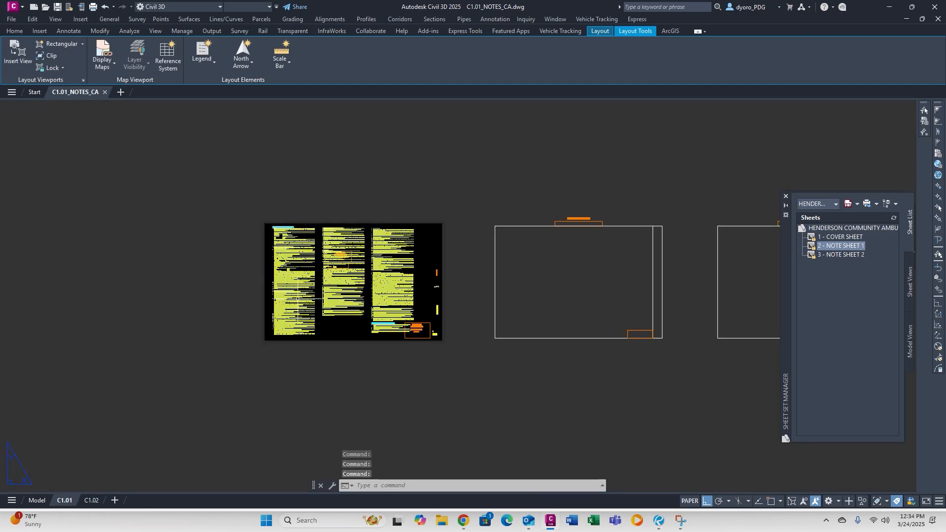
Erase the leftover placeholder notes from the sheet's lower box.
{"action": "type", "text": "XREF"}
{"action": "key", "text": "Escape"}
{"action": "key", "text": "Escape"}
{"action": "key", "text": "Escape"}
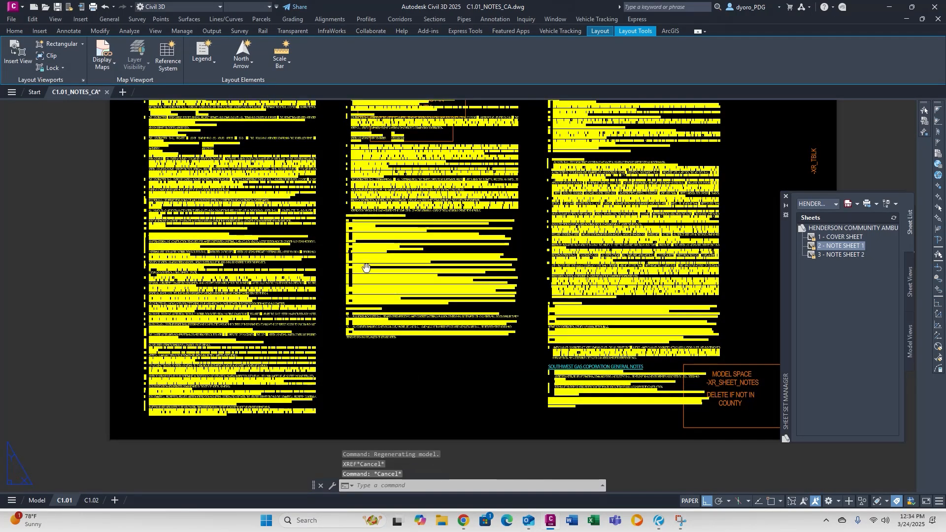
{"action": "middle_click_drag", "start_coordinate": [266, 153], "coordinate": [343, 341]}
{"action": "left_click", "coordinate": [339, 240]}
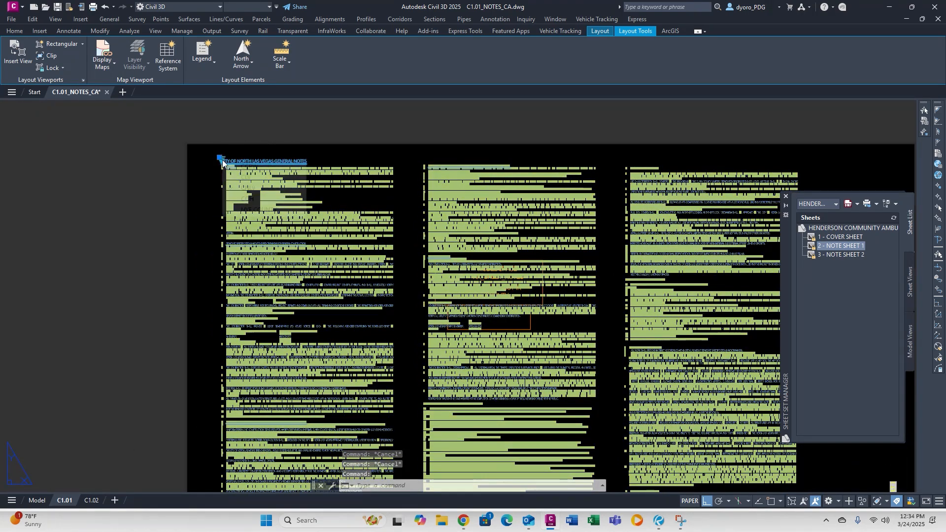
{"action": "key", "text": "Escape"}
{"action": "key", "text": "Escape"}
{"action": "key", "text": "Escape"}
{"action": "scroll", "coordinate": [345, 216], "scroll_direction": "down", "scroll_amount": 4}
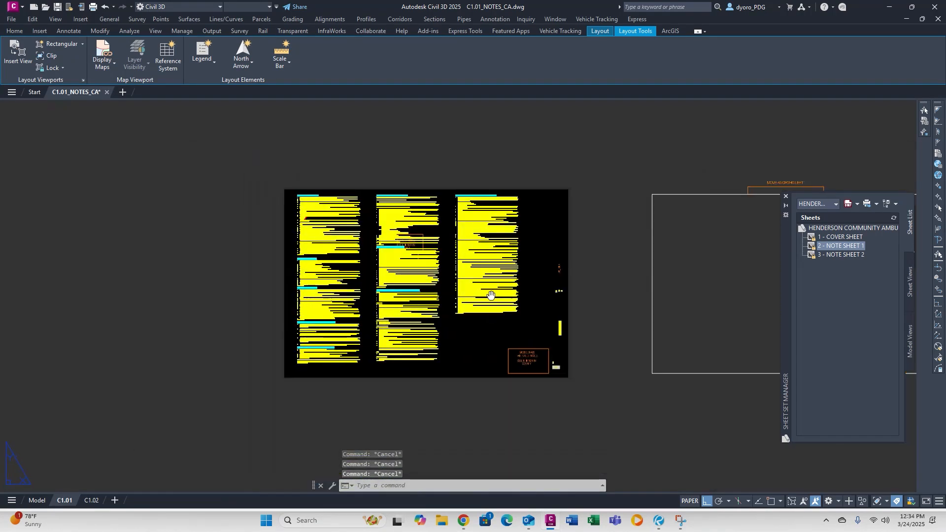
{"action": "middle_click_drag", "start_coordinate": [489, 298], "coordinate": [454, 290]}
{"action": "scroll", "coordinate": [374, 227], "scroll_direction": "up", "scroll_amount": 8}
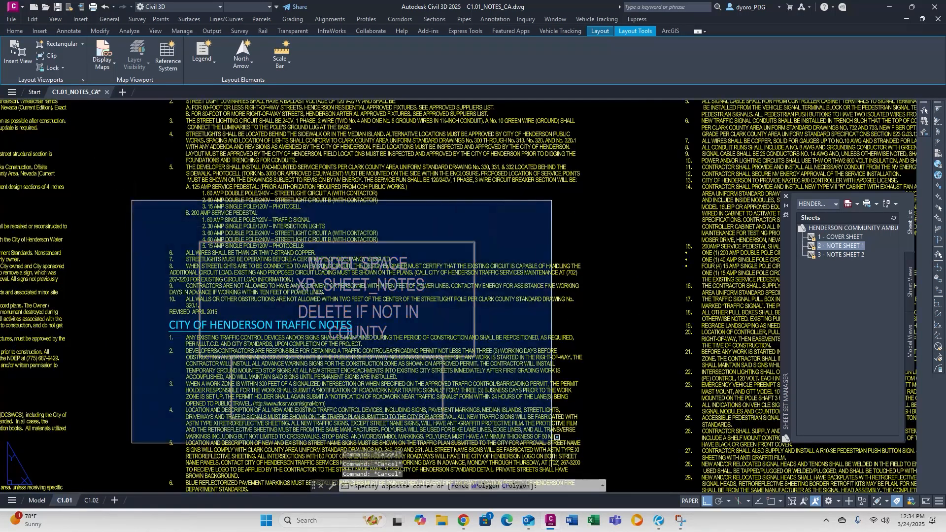
{"action": "left_click", "coordinate": [556, 443]}
{"action": "key", "text": "Delete"}
{"action": "scroll", "coordinate": [547, 355], "scroll_direction": "down", "scroll_amount": 5}
{"action": "middle_click_drag", "start_coordinate": [547, 355], "coordinate": [352, 229]}
{"action": "key", "text": "Escape"}
{"action": "key", "text": "Escape"}
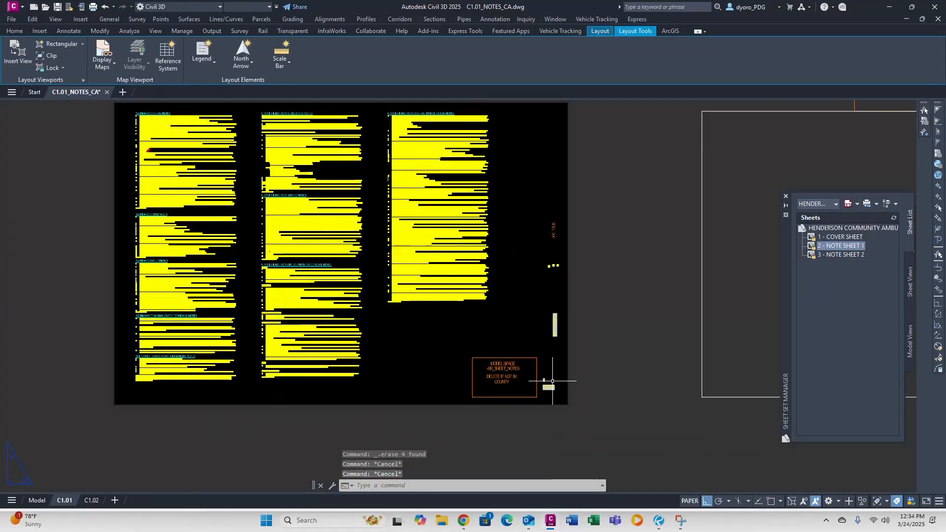
Erase the MODEL SPACE note box.
{"action": "left_click", "coordinate": [522, 414]}
{"action": "left_click", "coordinate": [487, 328]}
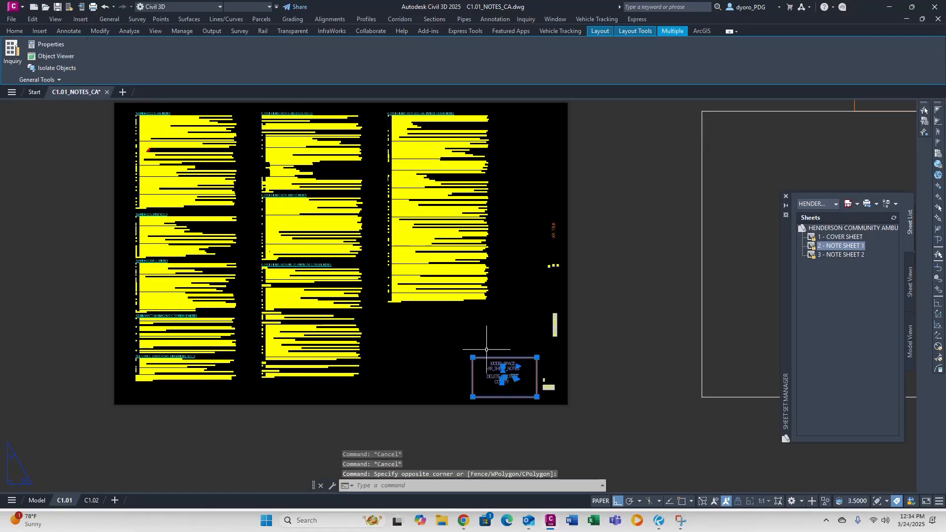
{"action": "key", "text": "Delete"}
{"action": "key", "text": "Escape"}
{"action": "scroll", "coordinate": [407, 321], "scroll_direction": "down", "scroll_amount": 4}
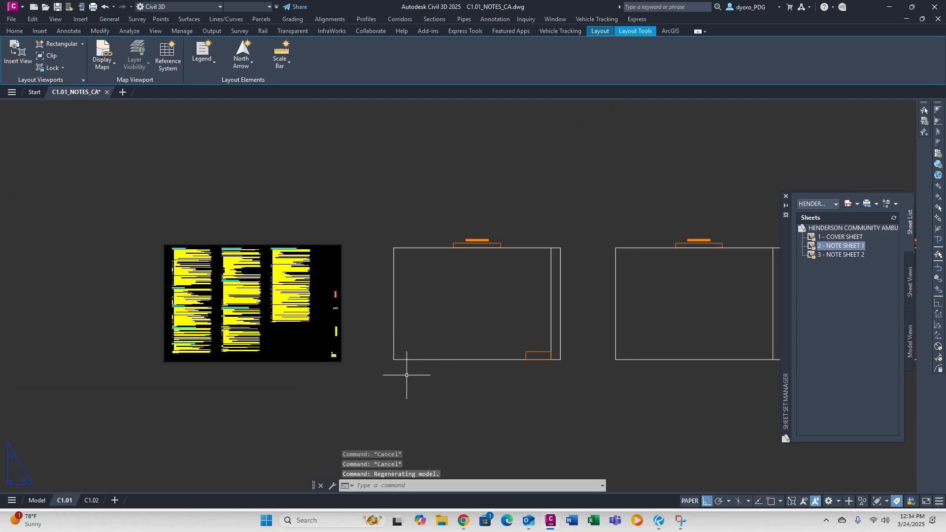
{"action": "scroll", "coordinate": [556, 292], "scroll_direction": "up", "scroll_amount": 6}
{"action": "scroll", "coordinate": [601, 380], "scroll_direction": "down", "scroll_amount": 2}
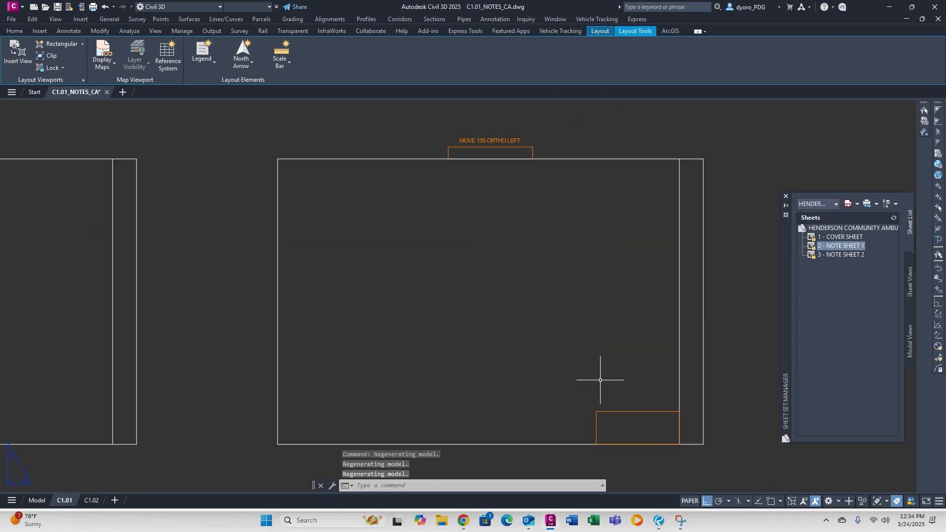
Move the bottom-right box 135 units to the left.
{"action": "type", "text": "m"}
{"action": "key", "text": "Return"}
{"action": "left_click", "coordinate": [619, 433]}
{"action": "left_click", "coordinate": [595, 389]}
{"action": "key", "text": "Return"}
{"action": "left_click", "coordinate": [577, 269]}
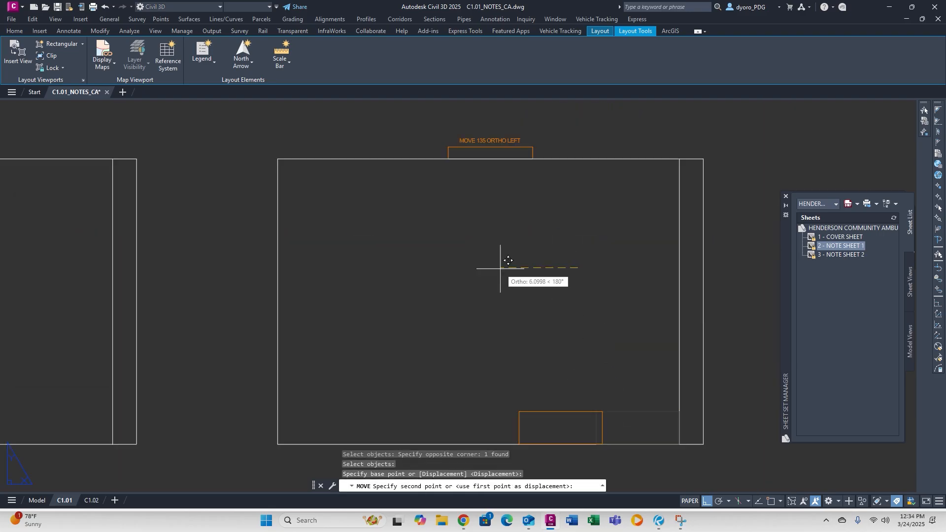
{"action": "type", "text": "135"}
{"action": "key", "text": "Return"}
{"action": "scroll", "coordinate": [386, 254], "scroll_direction": "down", "scroll_amount": 5}
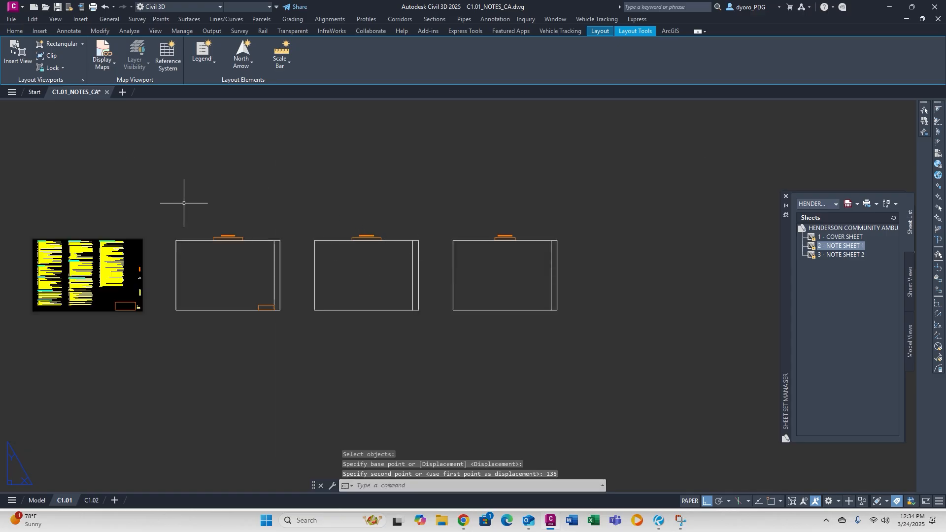
Erase the three empty viewport frames and bring up the external references list with XREF.
{"action": "left_click", "coordinate": [169, 206]}
{"action": "left_click", "coordinate": [585, 351]}
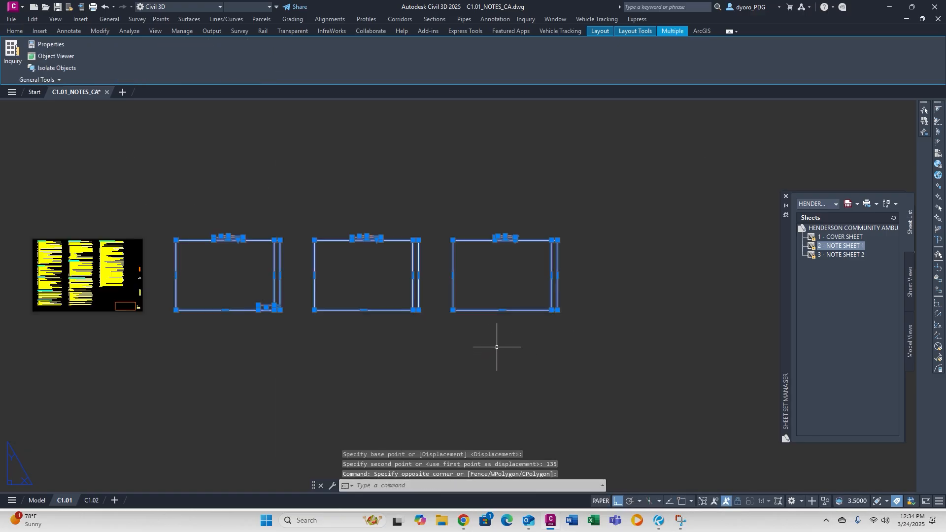
{"action": "key", "text": "Delete"}
{"action": "middle_click_drag", "start_coordinate": [49, 273], "coordinate": [358, 307]}
{"action": "key", "text": "Escape"}
{"action": "key", "text": "Escape"}
{"action": "key", "text": "Escape"}
{"action": "scroll", "coordinate": [427, 333], "scroll_direction": "up", "scroll_amount": 6}
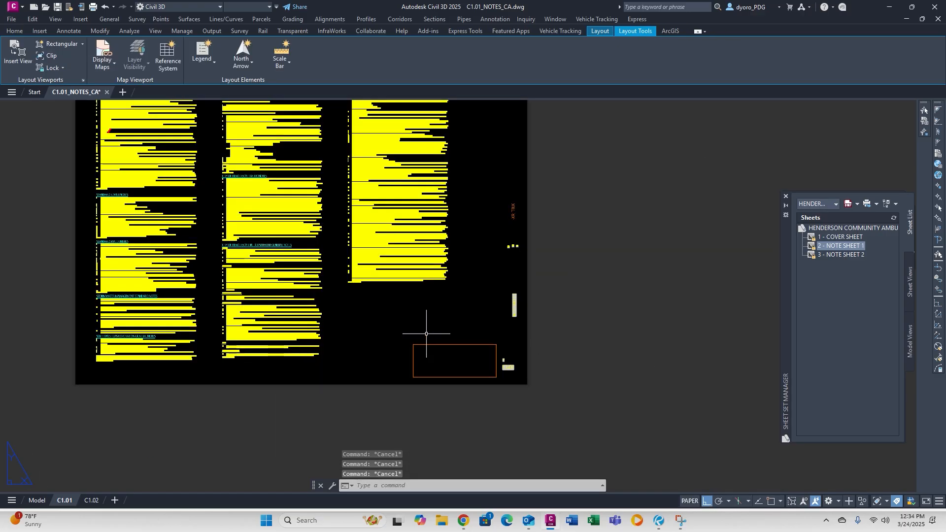
{"action": "type", "text": "xref"}
{"action": "key", "text": "Return"}
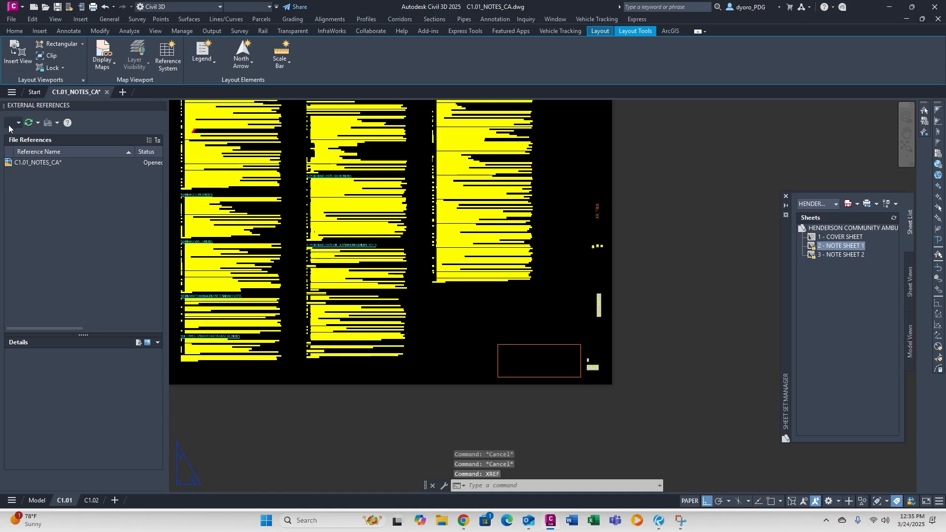
Attach the XR_TBLK_CA title block drawing to sheet C1.01.
{"action": "left_click", "coordinate": [8, 123]}
{"action": "left_click", "coordinate": [275, 184]}
{"action": "double_click", "coordinate": [275, 183]}
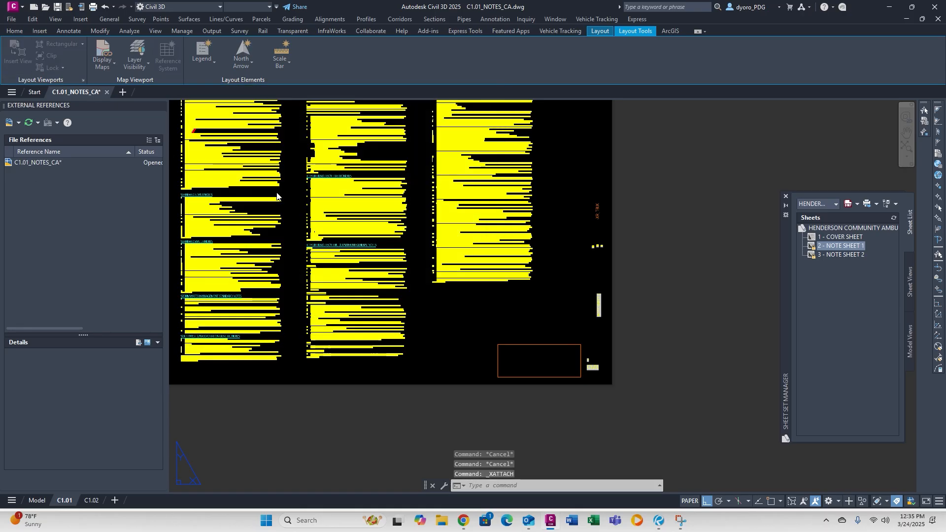
{"action": "left_click", "coordinate": [517, 350]}
{"action": "scroll", "coordinate": [351, 291], "scroll_direction": "up", "scroll_amount": 2}
{"action": "middle_click_drag", "start_coordinate": [352, 291], "coordinate": [508, 298]}
{"action": "key", "text": "Escape"}
{"action": "key", "text": "Escape"}
{"action": "key", "text": "Escape"}
Freeze the logo boxes' layer using Layer Freeze.
{"action": "left_click", "coordinate": [14, 31]}
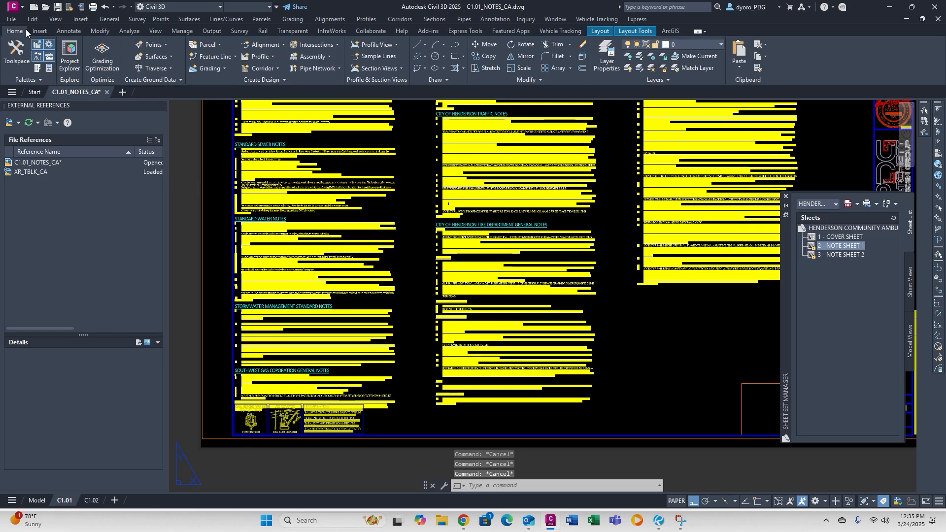
{"action": "left_click", "coordinate": [651, 57]}
{"action": "left_click", "coordinate": [344, 426]}
{"action": "key", "text": "Escape"}
{"action": "key", "text": "Escape"}
{"action": "key", "text": "Escape"}
{"action": "key", "text": "Escape"}
{"action": "scroll", "coordinate": [353, 379], "scroll_direction": "down", "scroll_amount": 4}
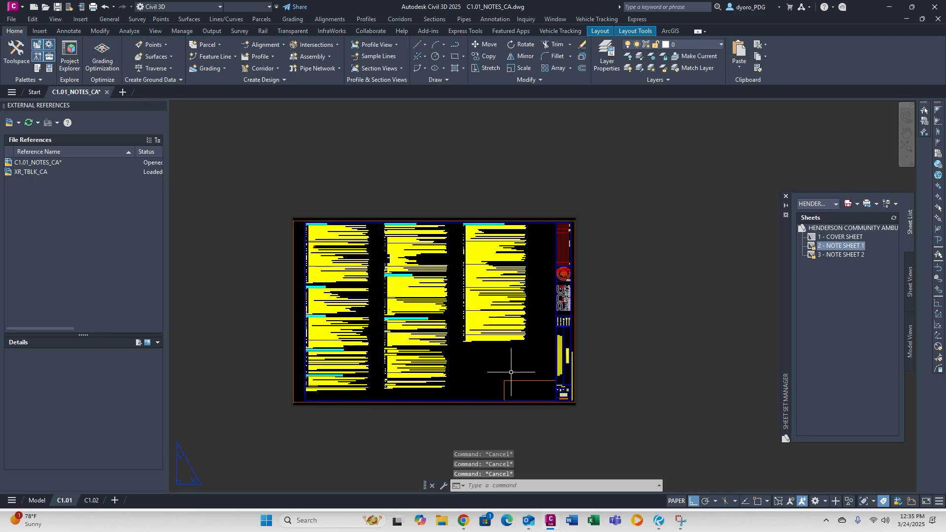
{"action": "scroll", "coordinate": [511, 372], "scroll_direction": "up", "scroll_amount": 5}
{"action": "type", "text": "s"}
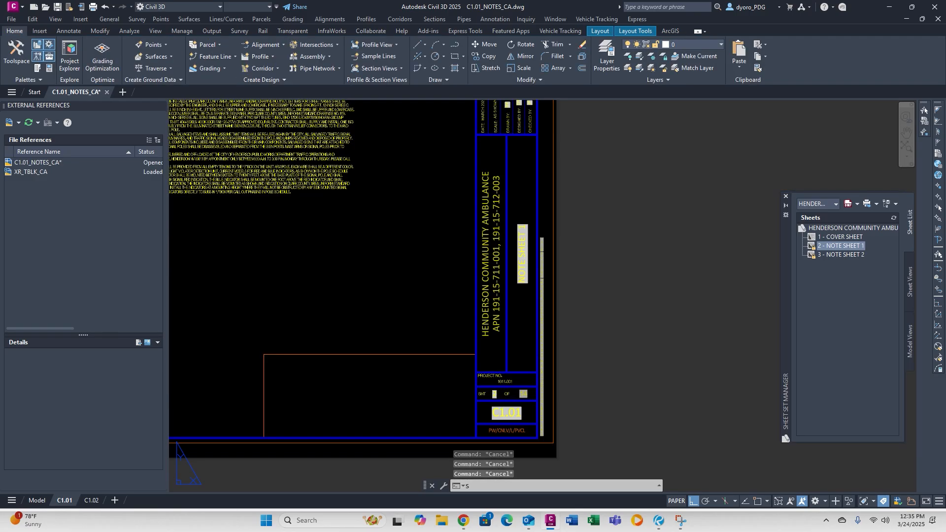
{"action": "scroll", "coordinate": [365, 361], "scroll_direction": "down", "scroll_amount": 3}
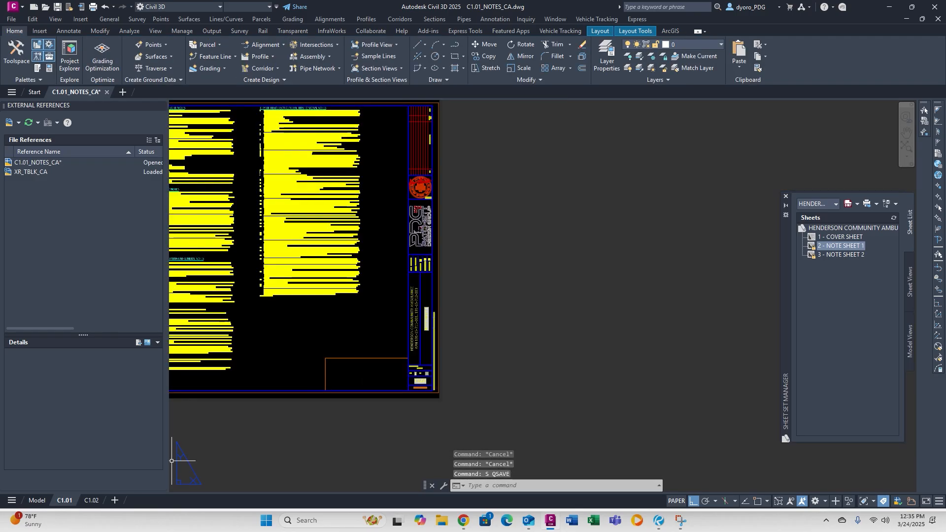
Attach XR_SHEET_NOTES_CA as a reference in model space.
{"action": "left_click", "coordinate": [36, 500]}
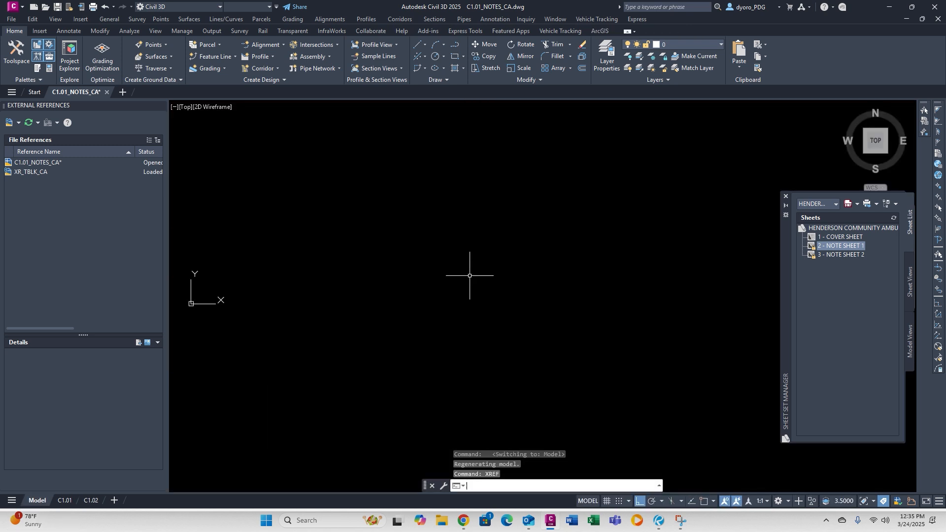
{"action": "left_click", "coordinate": [9, 122]}
{"action": "left_click", "coordinate": [297, 172]}
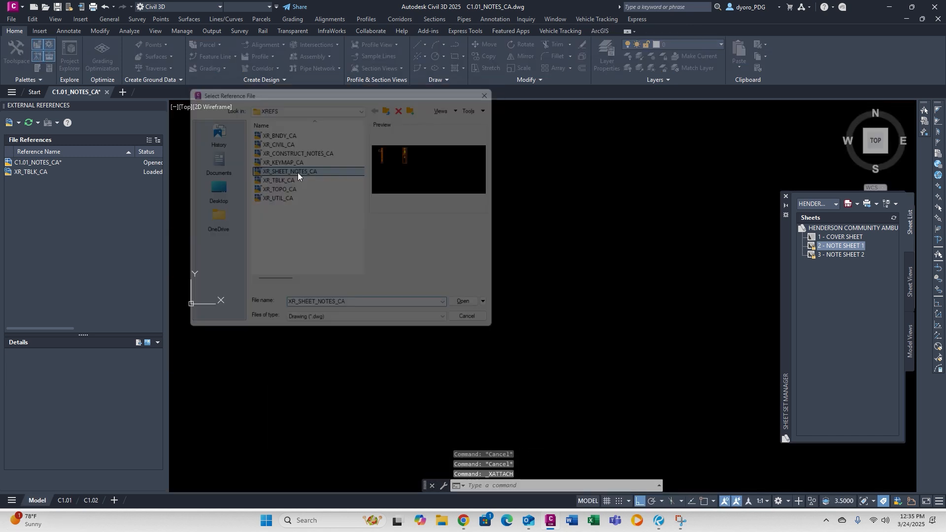
{"action": "double_click", "coordinate": [298, 172]}
{"action": "left_click", "coordinate": [503, 353]}
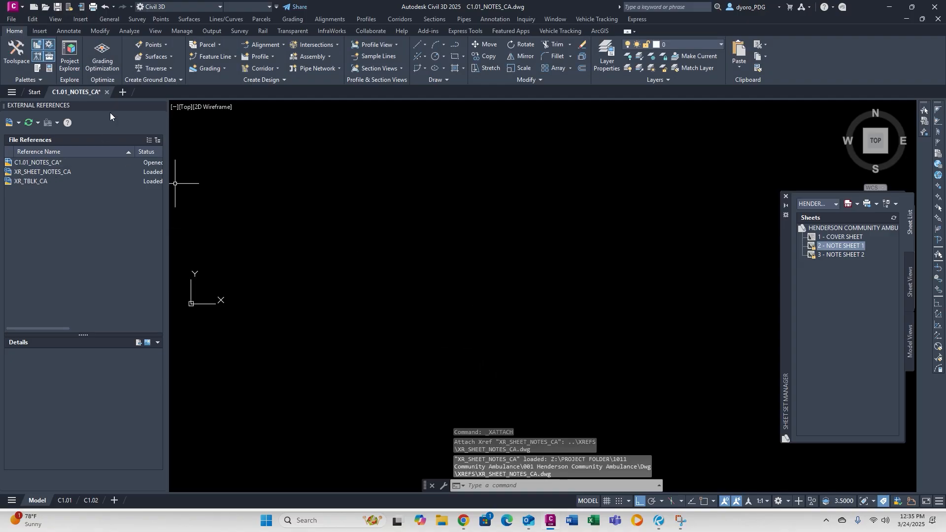
{"action": "left_click", "coordinate": [160, 107]}
Return to the C1.01 layout, check the sheet notes, and save the drawing.
{"action": "left_click", "coordinate": [64, 501]}
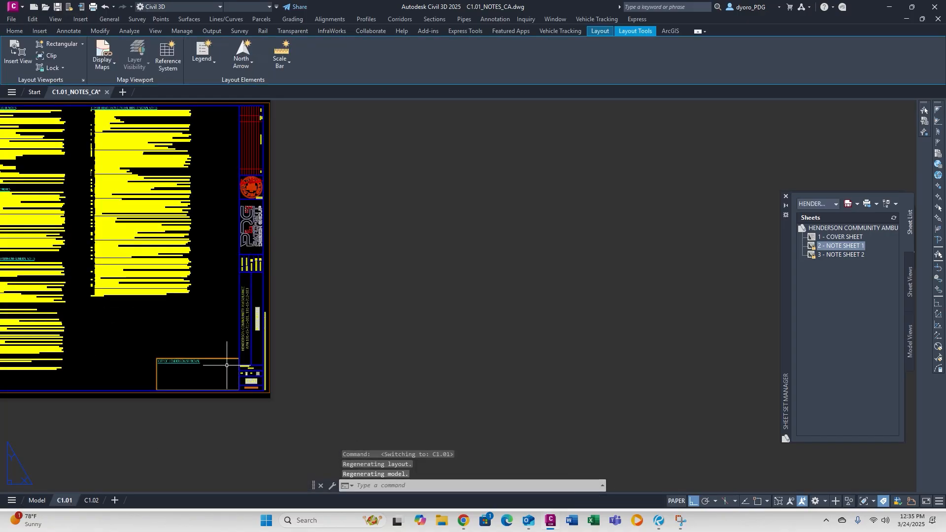
{"action": "scroll", "coordinate": [375, 355], "scroll_direction": "up", "scroll_amount": 5}
{"action": "scroll", "coordinate": [380, 359], "scroll_direction": "down", "scroll_amount": 3}
{"action": "scroll", "coordinate": [341, 354], "scroll_direction": "up", "scroll_amount": 4}
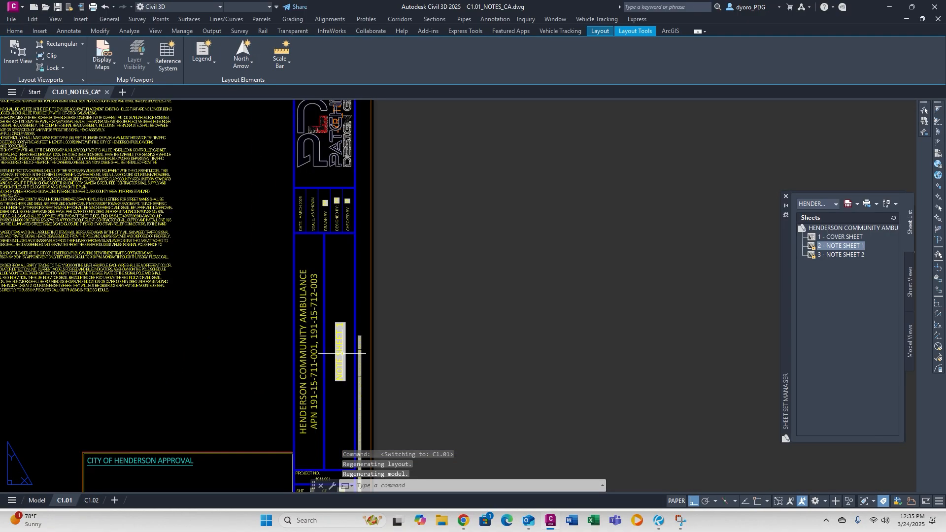
{"action": "middle_click_drag", "start_coordinate": [299, 145], "coordinate": [333, 330]}
{"action": "middle_click_drag", "start_coordinate": [316, 279], "coordinate": [629, 242]}
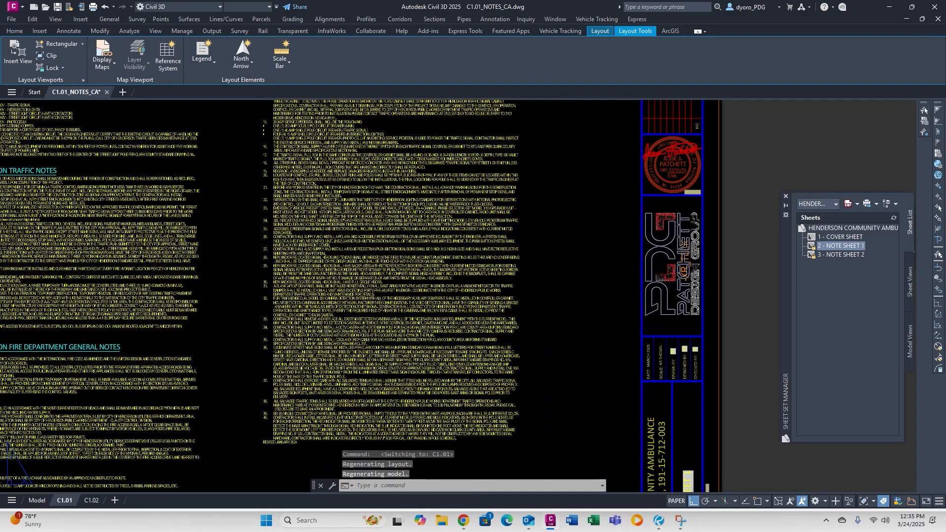
{"action": "key", "text": "ctrl+s"}
Attach the XR_TBLK_CA title block to the C1.02 layout.
{"action": "key", "text": "ctrl+Page_Down"}
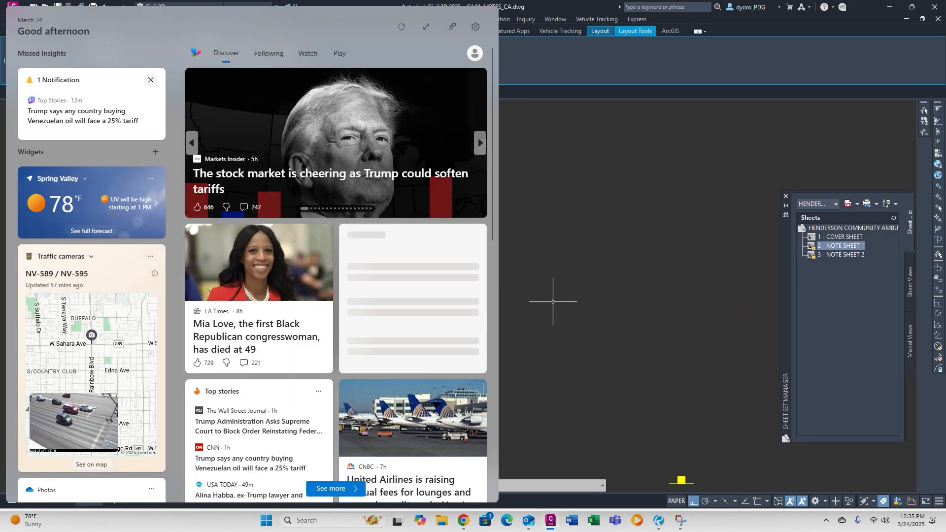
{"action": "left_click", "coordinate": [646, 244]}
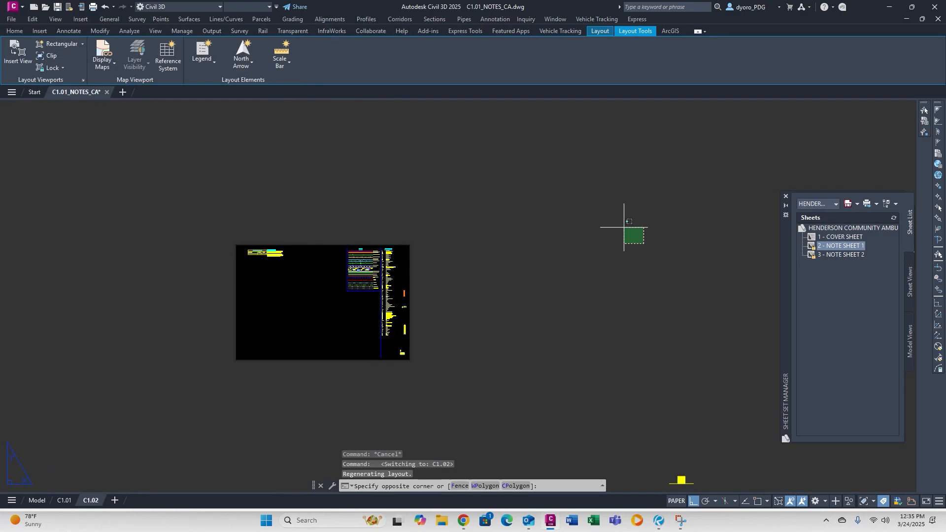
{"action": "left_click", "coordinate": [587, 207]}
{"action": "scroll", "coordinate": [268, 322], "scroll_direction": "up", "scroll_amount": 2}
{"action": "type", "text": "xref"}
{"action": "key", "text": "Return"}
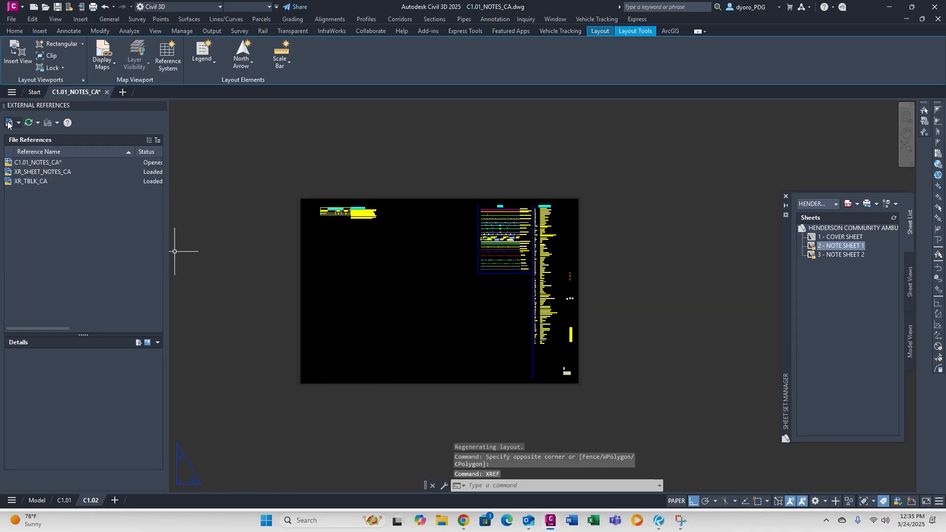
{"action": "left_click", "coordinate": [10, 122]}
{"action": "double_click", "coordinate": [304, 182]}
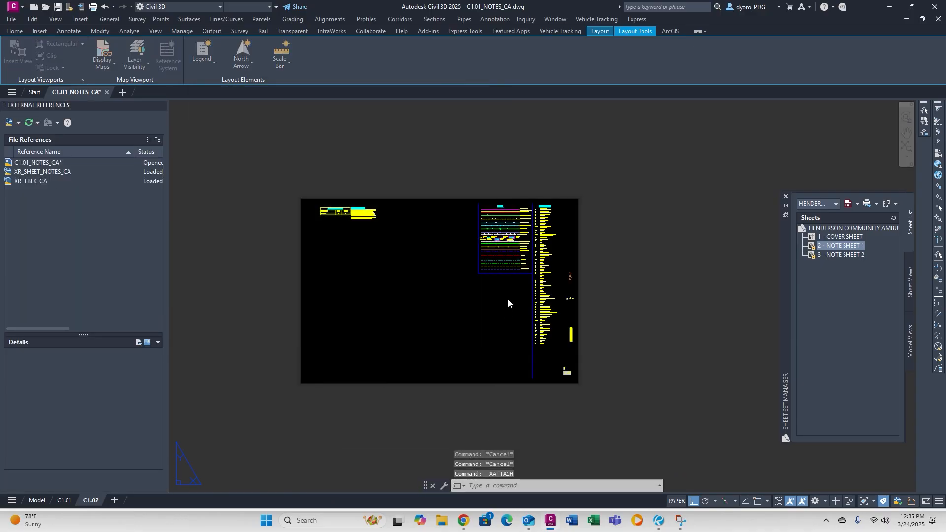
{"action": "left_click", "coordinate": [506, 351]}
{"action": "key", "text": "Escape"}
{"action": "key", "text": "Escape"}
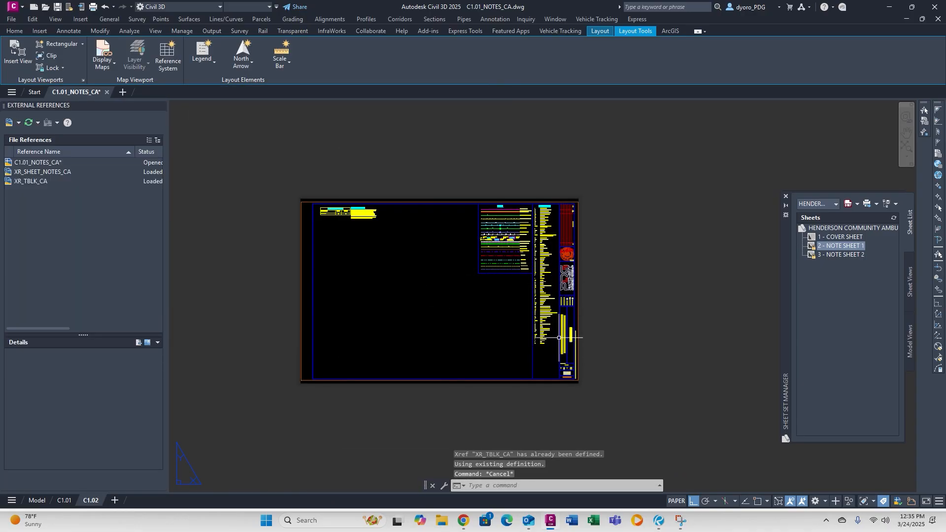
Save the drawing and close the external references list.
{"action": "scroll", "coordinate": [559, 340], "scroll_direction": "up", "scroll_amount": 4}
{"action": "type", "text": "s"}
{"action": "key", "text": "Return"}
{"action": "scroll", "coordinate": [331, 249], "scroll_direction": "down", "scroll_amount": 3}
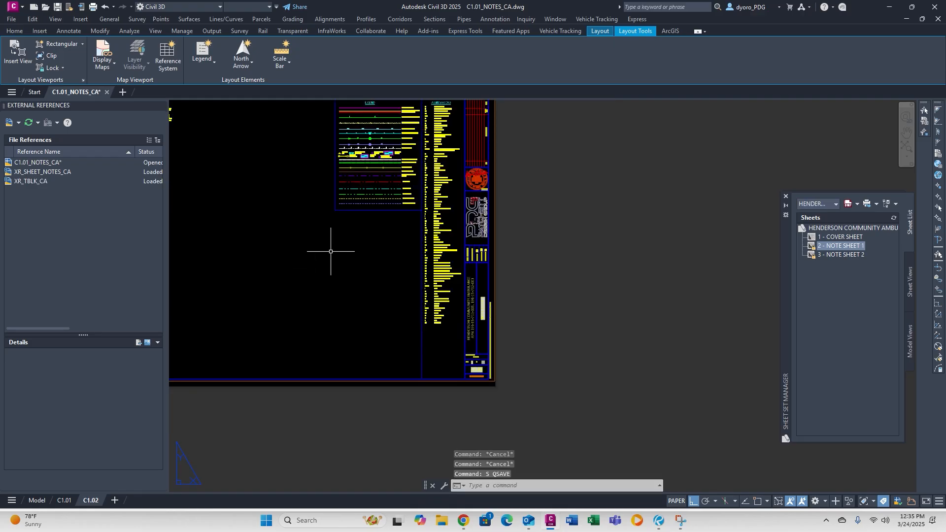
{"action": "left_click", "coordinate": [161, 106]}
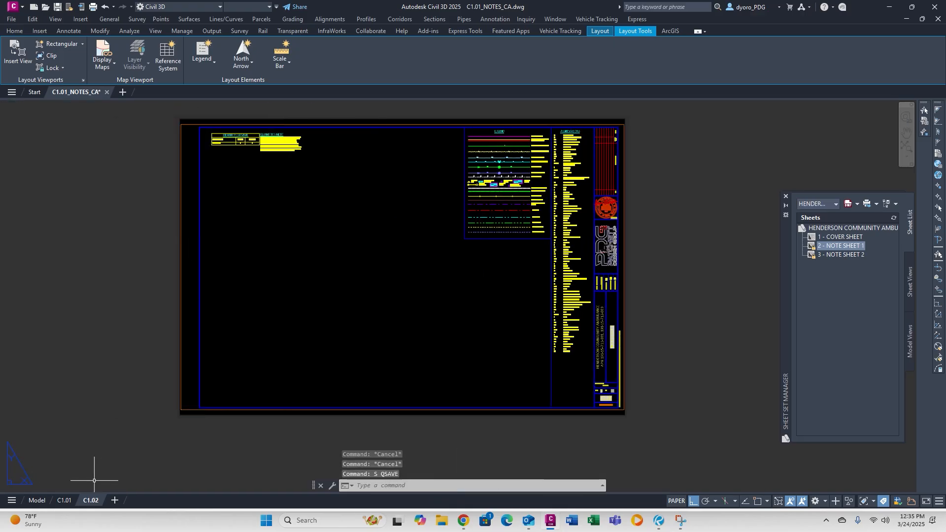
Close the C1.01_NOTES_CA drawing from the C1.01 layout, saving changes.
{"action": "left_click", "coordinate": [65, 500]}
{"action": "scroll", "coordinate": [430, 282], "scroll_direction": "down", "scroll_amount": 5}
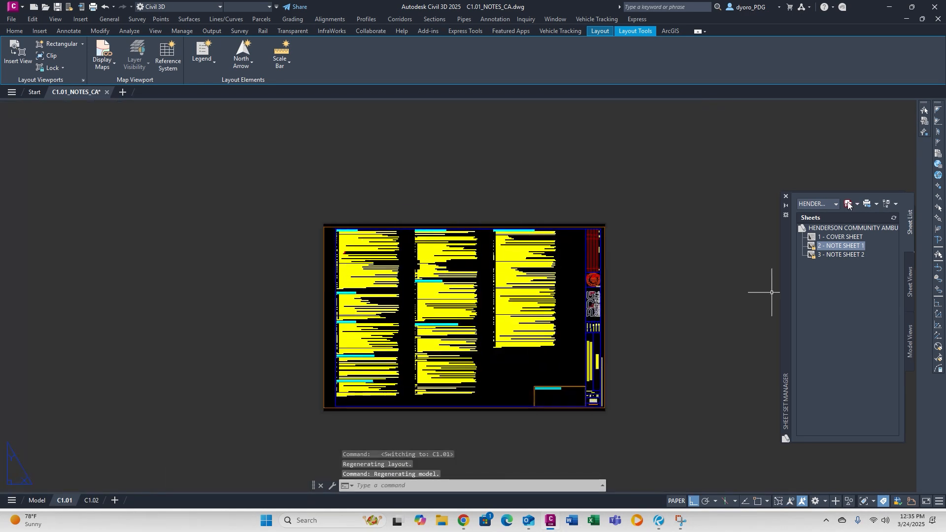
{"action": "left_click", "coordinate": [107, 92]}
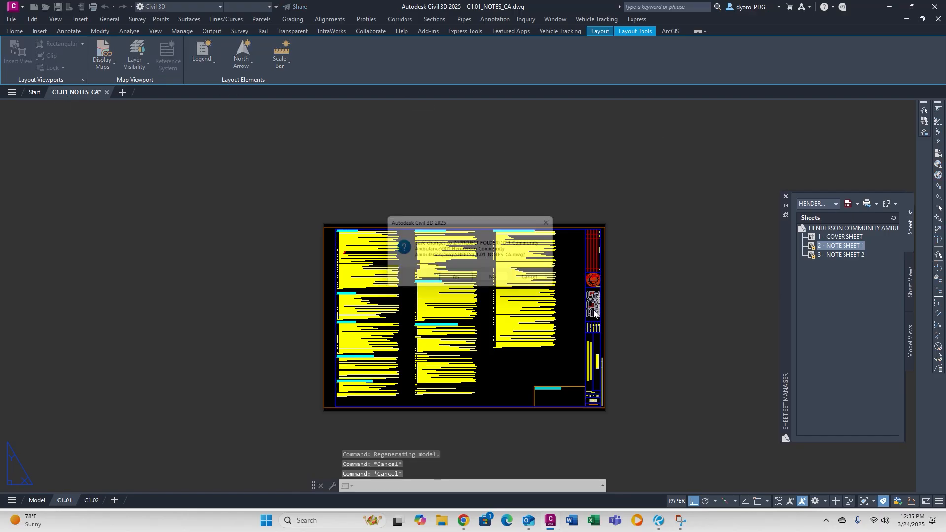
{"action": "left_click", "coordinate": [472, 281]}
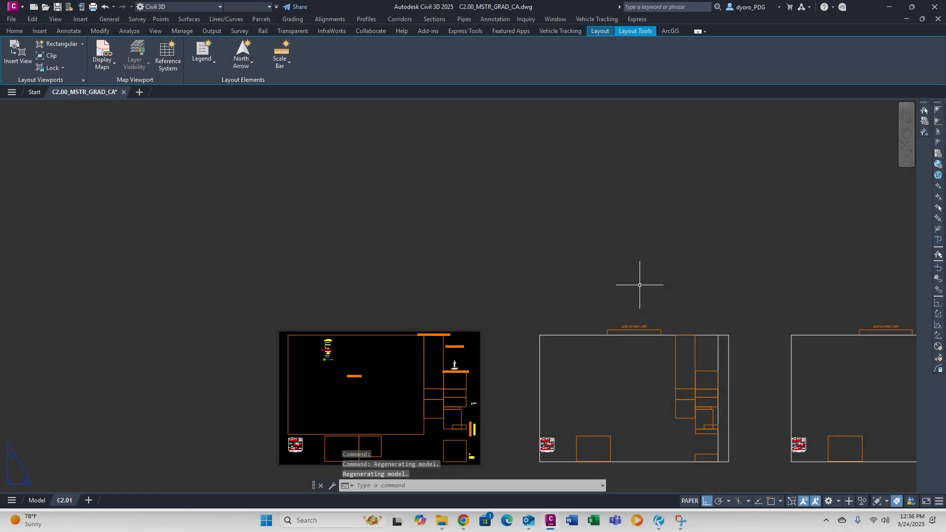
{"action": "scroll", "coordinate": [640, 285], "scroll_direction": "down", "scroll_amount": 2}
{"action": "middle_click_drag", "start_coordinate": [640, 285], "coordinate": [371, 264]}
Erase the middle two sheets and the small placeholder rectangles.
{"action": "key", "text": "Escape"}
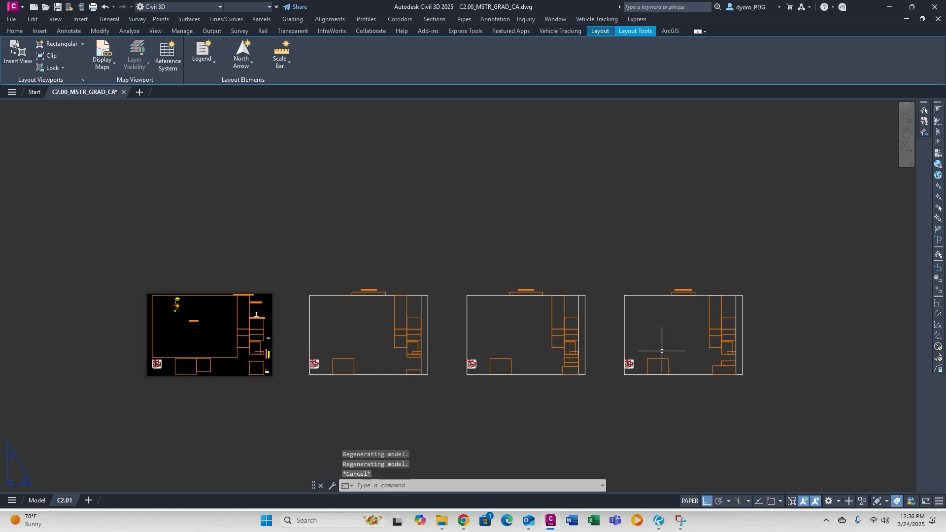
{"action": "left_click", "coordinate": [605, 416]}
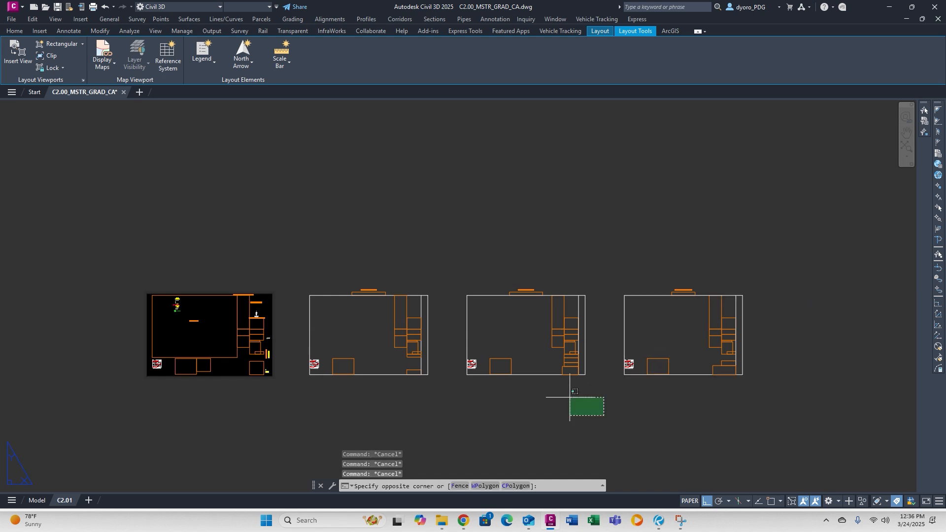
{"action": "left_click", "coordinate": [300, 263]}
{"action": "key", "text": "Delete"}
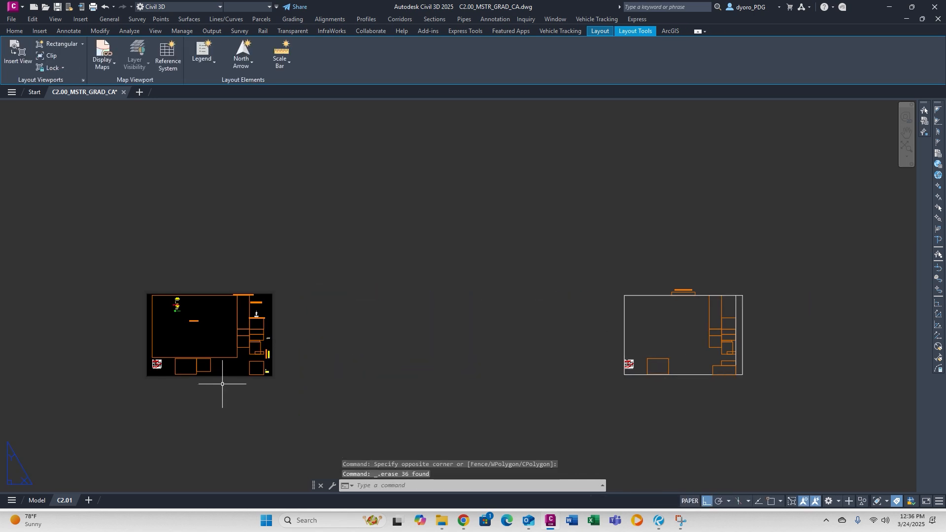
{"action": "left_click", "coordinate": [223, 384]}
{"action": "left_click", "coordinate": [181, 368]}
{"action": "scroll", "coordinate": [257, 364], "scroll_direction": "up", "scroll_amount": 4}
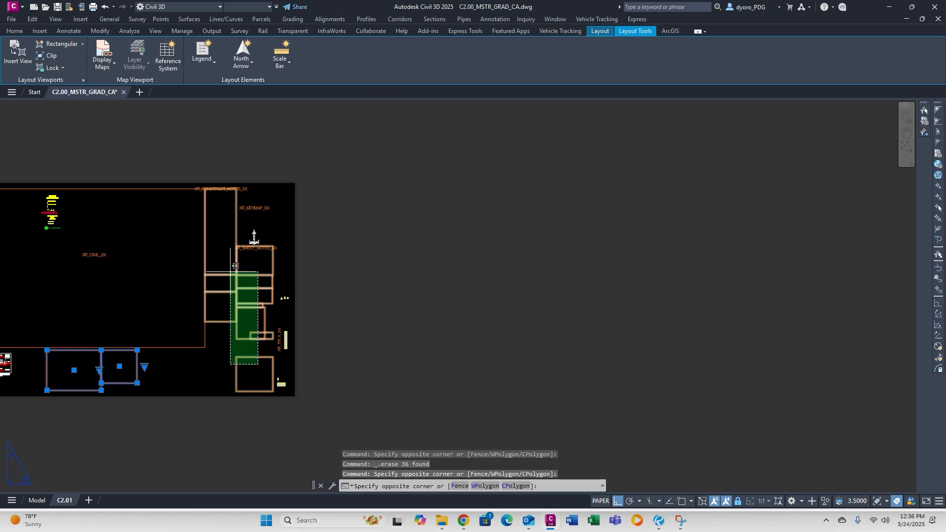
{"action": "left_click", "coordinate": [233, 273]}
{"action": "key", "text": "Delete"}
{"action": "scroll", "coordinate": [317, 344], "scroll_direction": "down", "scroll_amount": 4}
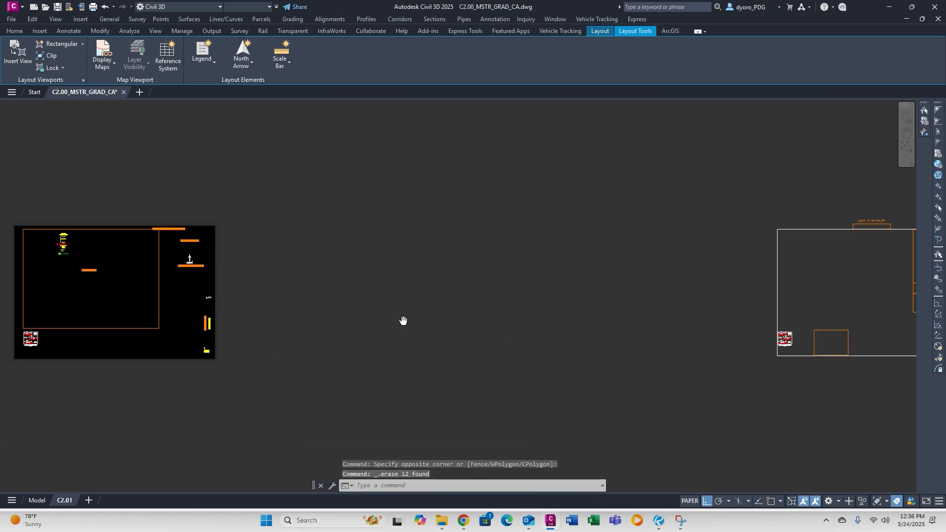
Pan across the layout and briefly select the left sheet's block before cancelling.
{"action": "type", "text": "m"}
{"action": "key", "text": "space"}
{"action": "scroll", "coordinate": [531, 318], "scroll_direction": "down", "scroll_amount": 2}
{"action": "middle_click_drag", "start_coordinate": [530, 318], "coordinate": [913, 301]}
{"action": "key", "text": "Escape"}
{"action": "key", "text": "Escape"}
{"action": "key", "text": "Escape"}
{"action": "left_click", "coordinate": [363, 318]}
{"action": "left_click", "coordinate": [327, 298]}
{"action": "key", "text": "Escape"}
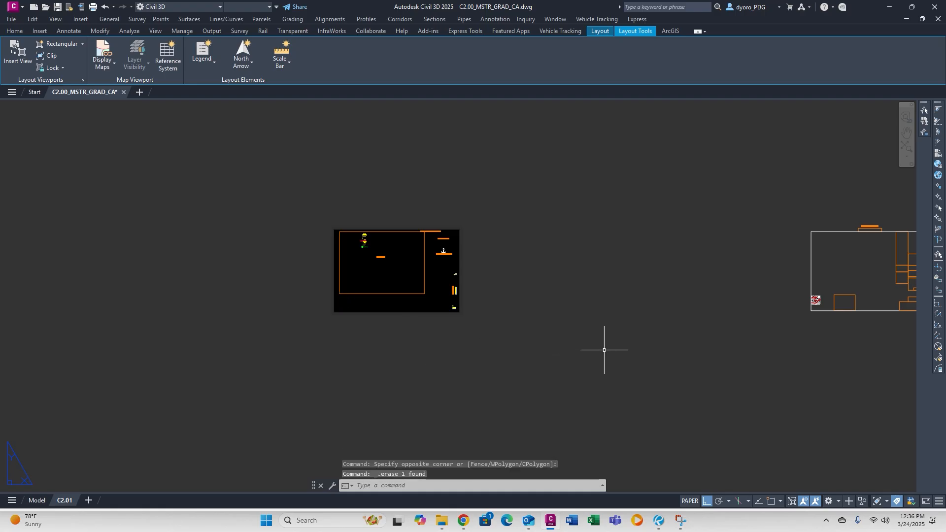
{"action": "middle_click_drag", "start_coordinate": [747, 313], "coordinate": [461, 313]}
Move the right sheet's contents 135 units to the left.
{"action": "type", "text": "m"}
{"action": "key", "text": "space"}
{"action": "scroll", "coordinate": [633, 292], "scroll_direction": "up", "scroll_amount": 3}
{"action": "left_click", "coordinate": [633, 292]}
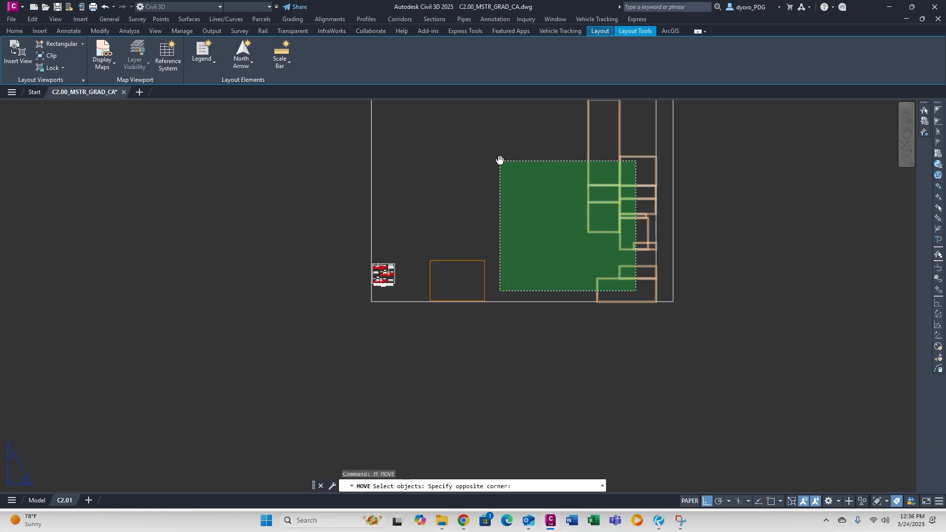
{"action": "middle_click_drag", "start_coordinate": [500, 158], "coordinate": [462, 258]}
{"action": "left_click", "coordinate": [349, 237]}
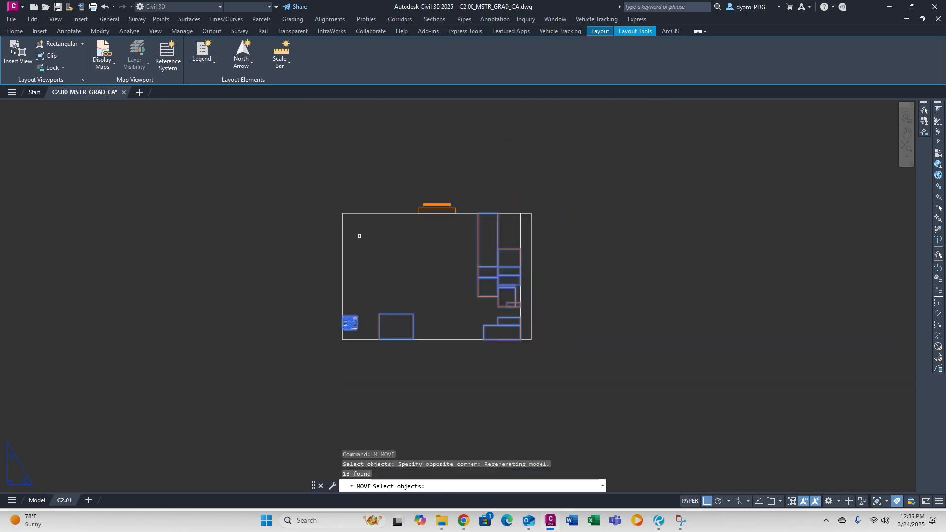
{"action": "key", "text": "space"}
{"action": "scroll", "coordinate": [358, 236], "scroll_direction": "down", "scroll_amount": 3}
{"action": "left_click", "coordinate": [339, 261]}
{"action": "type", "text": "135"}
{"action": "key", "text": "Return"}
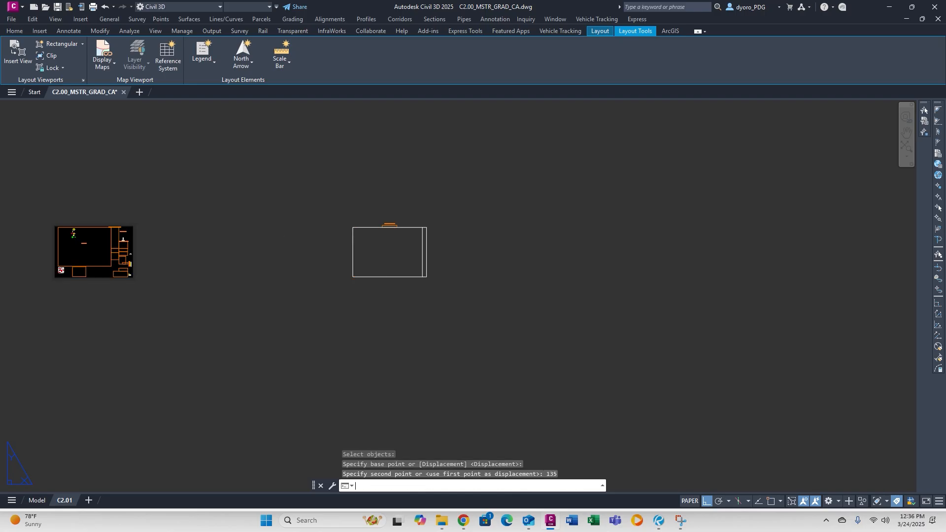
{"action": "key", "text": "Escape"}
{"action": "key", "text": "Escape"}
Erase the leftover viewport outline and centre the remaining sheet.
{"action": "left_click", "coordinate": [515, 339]}
{"action": "left_click", "coordinate": [323, 219]}
{"action": "key", "text": "Delete"}
{"action": "mouse_move", "coordinate": [96, 240]}
{"action": "middle_mouse_down"}
{"action": "mouse_move", "coordinate": [426, 215]}
{"action": "mouse_move", "coordinate": [417, 254]}
{"action": "middle_mouse_up"}
{"action": "key", "text": "Escape"}
{"action": "key", "text": "Escape"}
{"action": "key", "text": "Escape"}
{"action": "scroll", "coordinate": [426, 216], "scroll_direction": "up", "scroll_amount": 6}
Attach the XR_TBLK_CA title block drawing as an external reference using XREF.
{"action": "type", "text": "xref"}
{"action": "key", "text": "Return"}
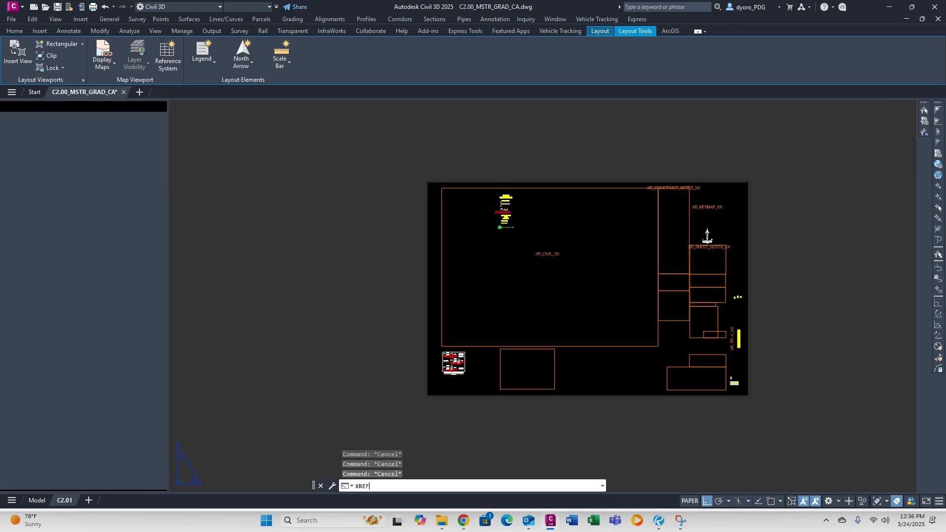
{"action": "left_click", "coordinate": [9, 123]}
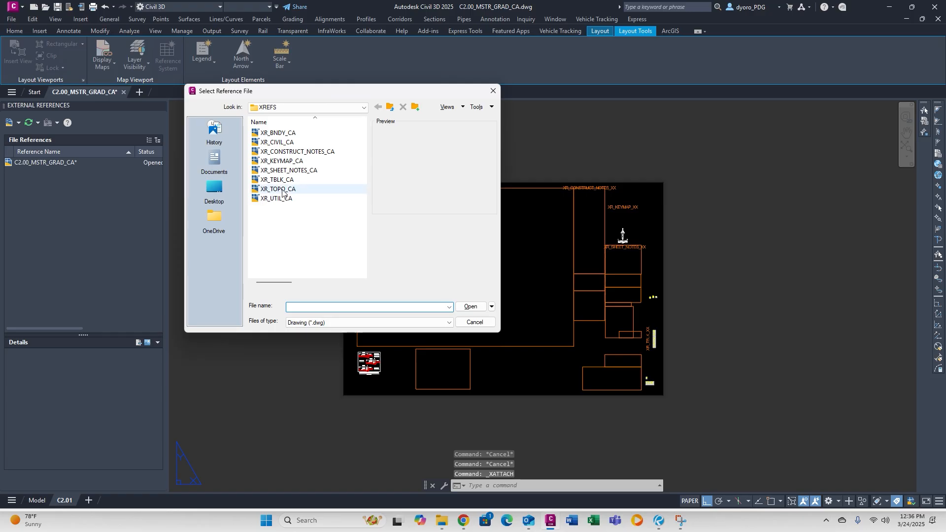
{"action": "double_click", "coordinate": [285, 180]}
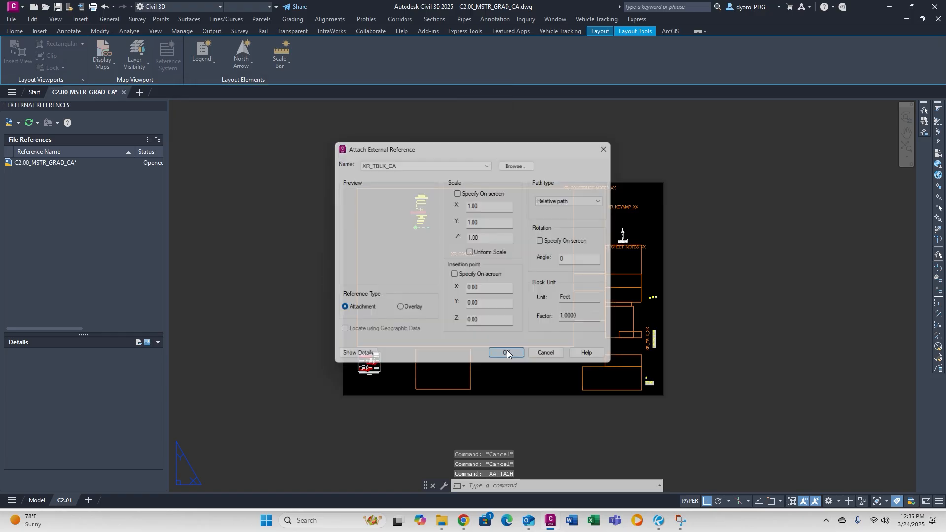
{"action": "left_click", "coordinate": [507, 353]}
{"action": "key", "text": "Escape"}
{"action": "key", "text": "Escape"}
{"action": "key", "text": "Escape"}
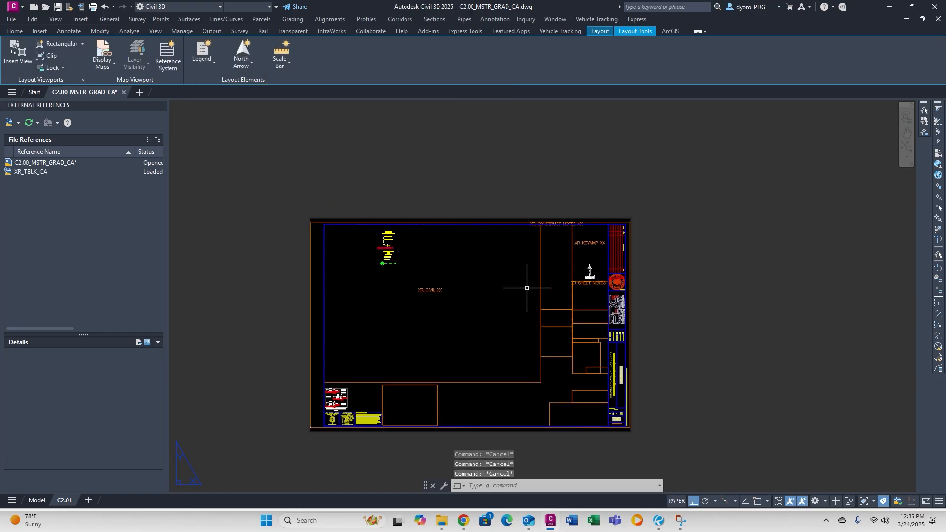
Attach the XR_KEYMAP_CA key map drawing to the sheet.
{"action": "scroll", "coordinate": [528, 344], "scroll_direction": "up", "scroll_amount": 2}
{"action": "left_click", "coordinate": [9, 123]}
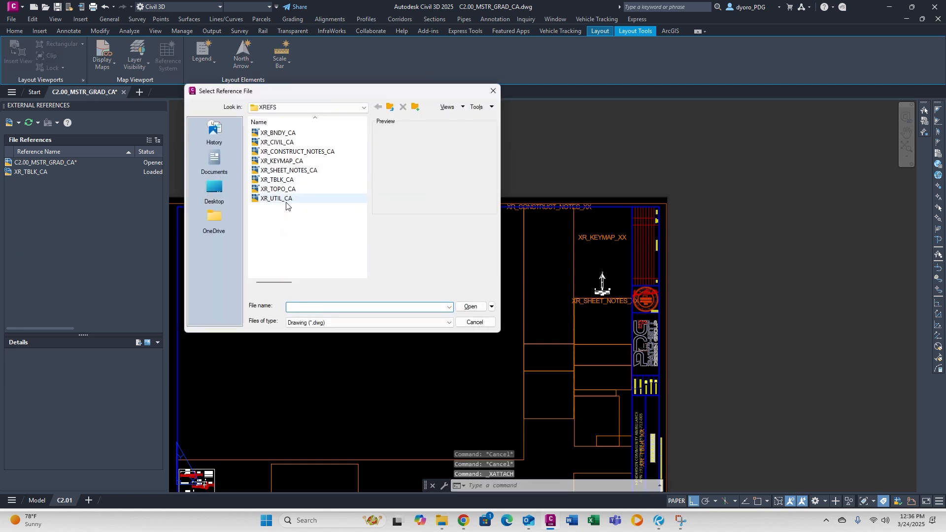
{"action": "double_click", "coordinate": [294, 161]}
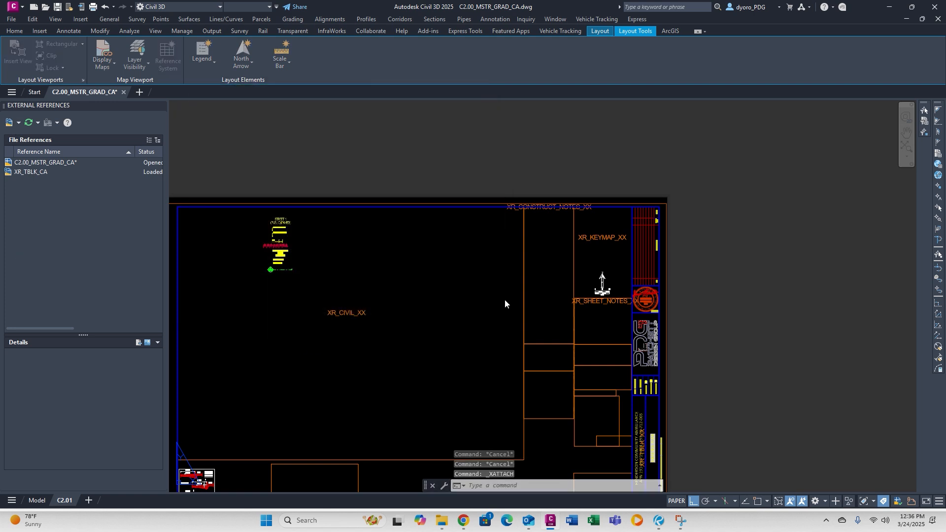
{"action": "left_click", "coordinate": [506, 353]}
{"action": "key", "text": "Escape"}
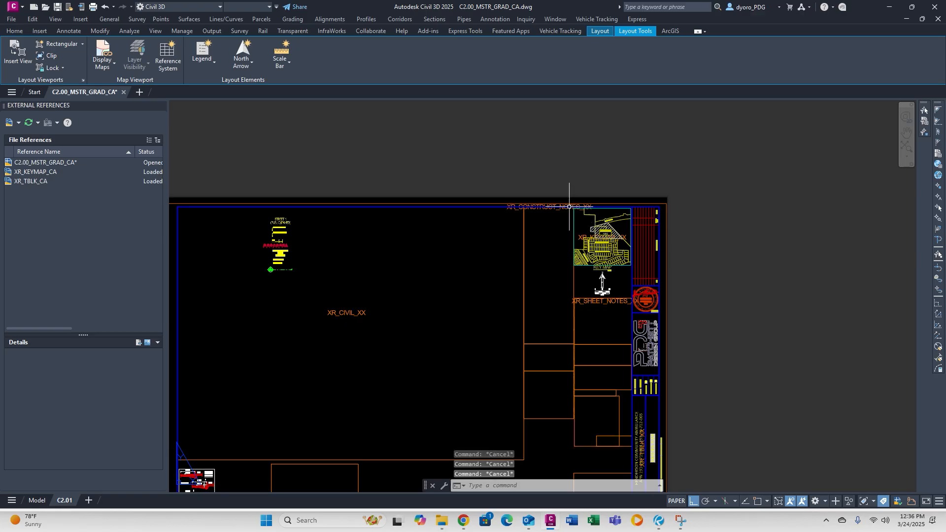
Erase the XR_KEYMAP_XX and XR_TBLK_XX placeholder labels and view the full sheet.
{"action": "scroll", "coordinate": [580, 230], "scroll_direction": "up", "scroll_amount": 3}
{"action": "key", "text": "Delete"}
{"action": "scroll", "coordinate": [567, 247], "scroll_direction": "down", "scroll_amount": 4}
{"action": "mouse_move", "coordinate": [616, 431]}
{"action": "middle_mouse_down"}
{"action": "mouse_move", "coordinate": [566, 346]}
{"action": "mouse_move", "coordinate": [654, 267]}
{"action": "middle_mouse_up"}
{"action": "scroll", "coordinate": [566, 346], "scroll_direction": "up", "scroll_amount": 4}
{"action": "key", "text": "Delete"}
{"action": "key", "text": "Escape"}
{"action": "key", "text": "Escape"}
{"action": "key", "text": "Escape"}
{"action": "scroll", "coordinate": [573, 290], "scroll_direction": "down", "scroll_amount": 4}
{"action": "middle_click_drag", "start_coordinate": [572, 291], "coordinate": [765, 363]}
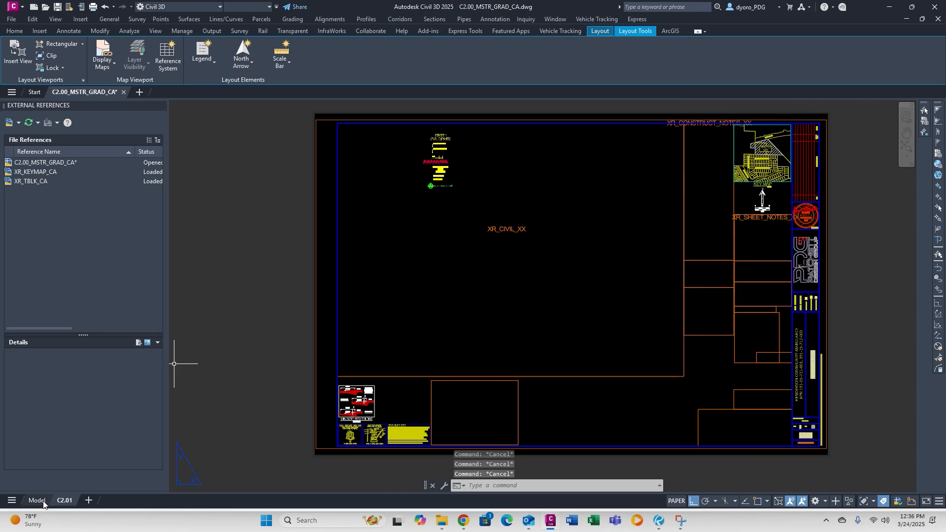
Rename the C2.01 layout to C2.00 and switch to model space.
{"action": "right_click", "coordinate": [63, 499]}
{"action": "left_click", "coordinate": [169, 315]}
{"action": "left_click", "coordinate": [37, 500]}
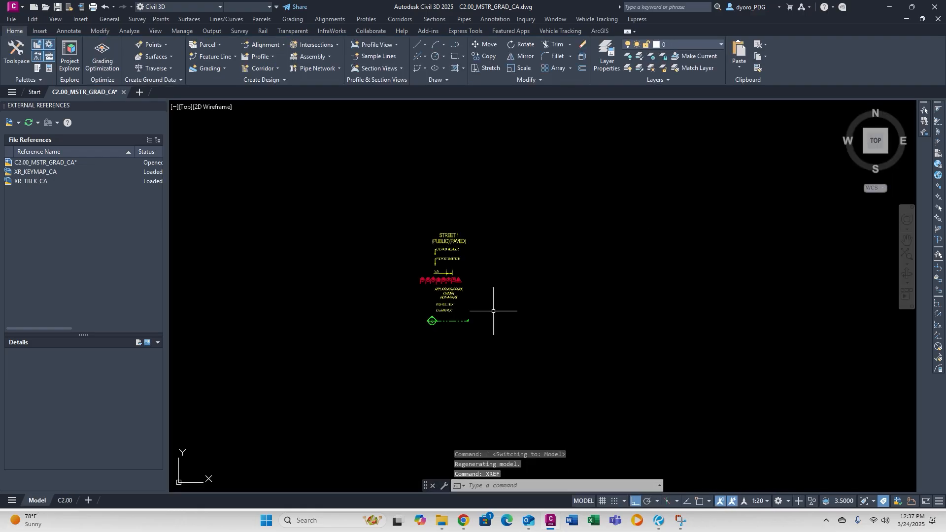
Select XR_UTIL_CA, XR_TOPO_CA, XR_CIVIL_CA, XR_BNDY_CA, XR_SHEET_NOTES_CA and XR_CONSTRUCT_NOTES_CA for attaching.
{"action": "left_click", "coordinate": [11, 123]}
{"action": "left_click", "coordinate": [283, 142]}
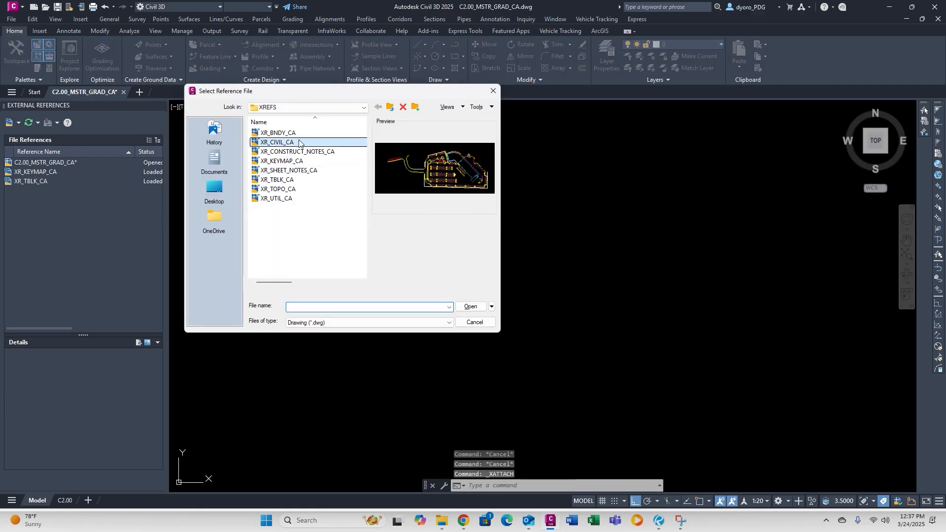
{"action": "left_click", "coordinate": [296, 133], "text": "ctrl"}
{"action": "left_click", "coordinate": [291, 190], "text": "ctrl"}
{"action": "left_click", "coordinate": [291, 170], "text": "ctrl"}
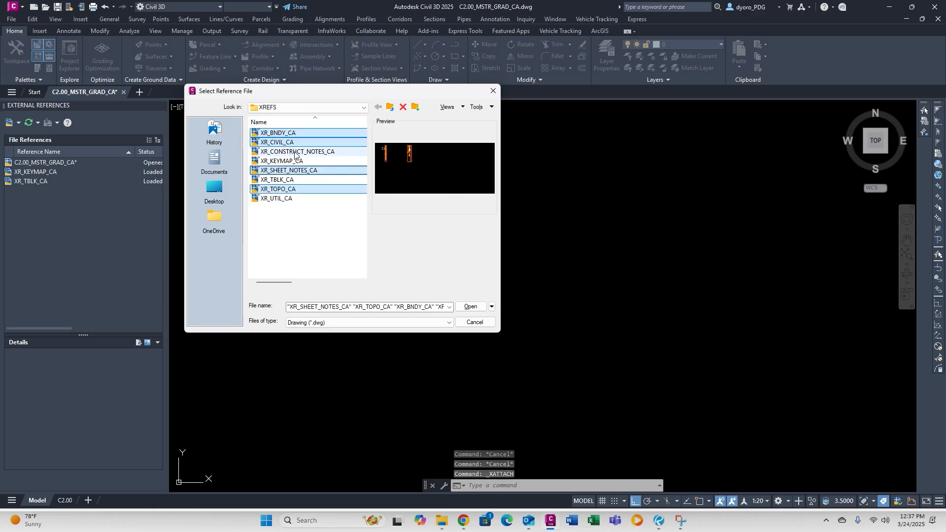
{"action": "left_click", "coordinate": [298, 152], "text": "ctrl"}
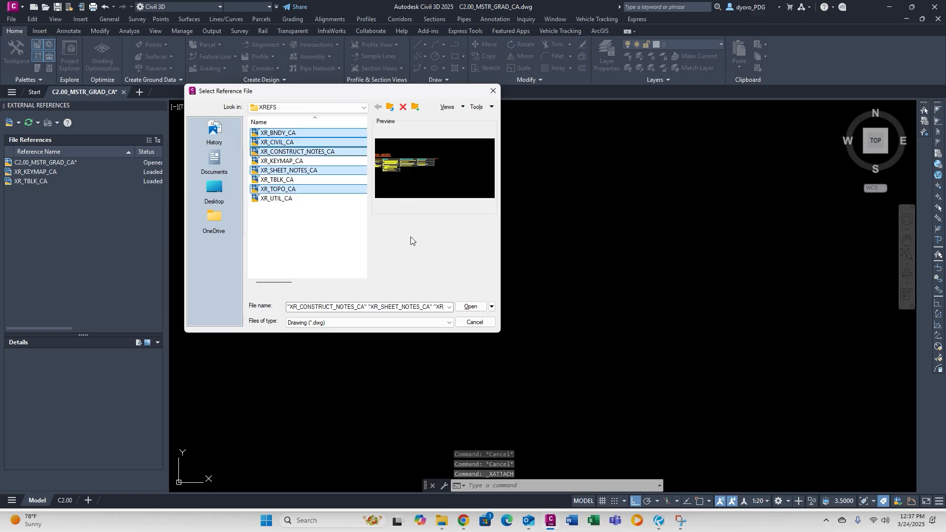
{"action": "left_click", "coordinate": [319, 199]}
{"action": "left_click", "coordinate": [294, 190], "text": "ctrl"}
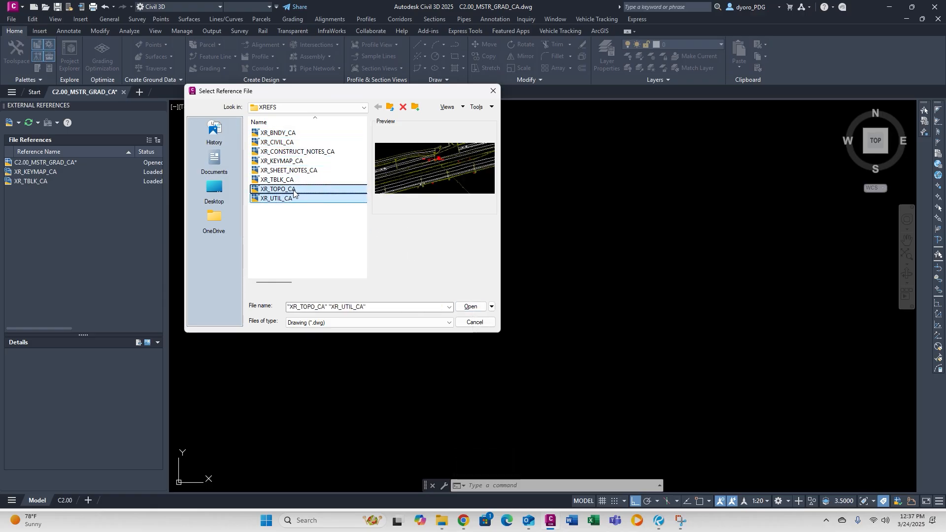
{"action": "left_click", "coordinate": [281, 143], "text": "ctrl"}
{"action": "left_click", "coordinate": [281, 133], "text": "ctrl"}
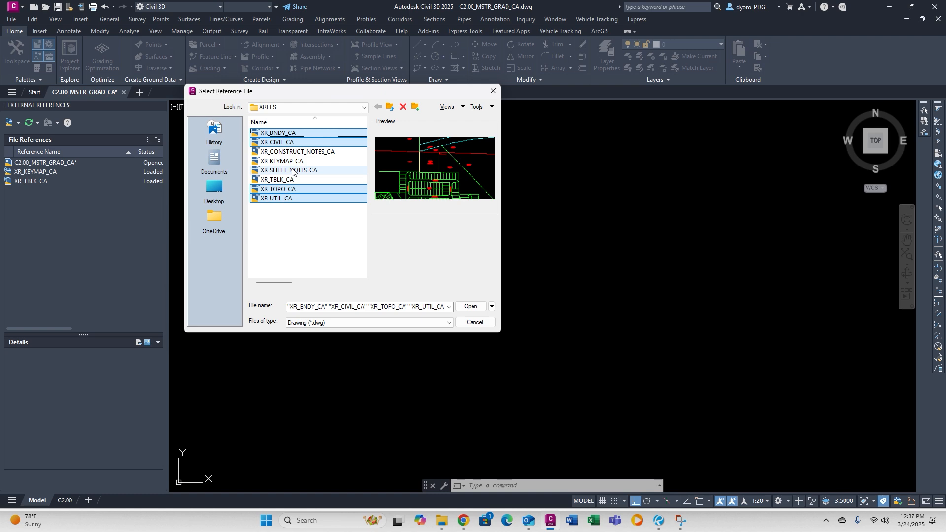
{"action": "left_click", "coordinate": [293, 171], "text": "ctrl"}
{"action": "left_click", "coordinate": [296, 152], "text": "ctrl"}
Attach the six selected drawings, ignoring the missing SHX font warning.
{"action": "left_click", "coordinate": [471, 306]}
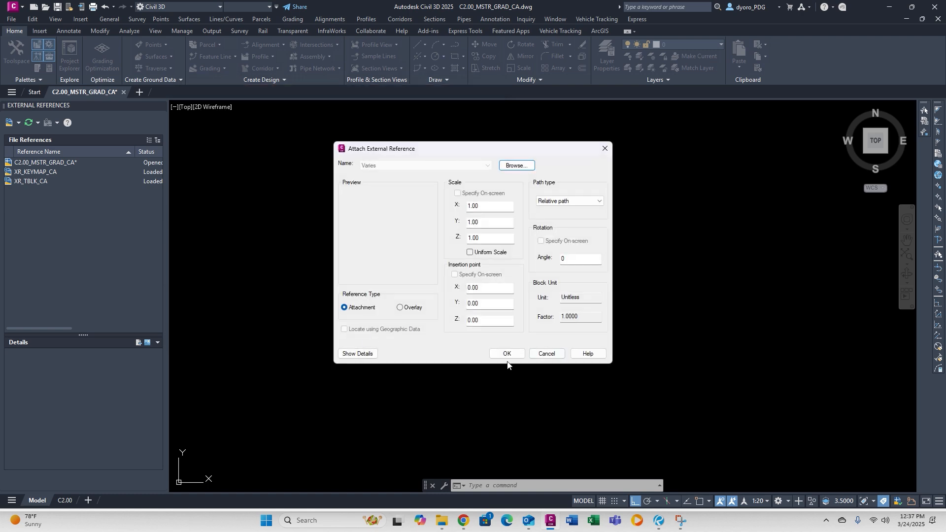
{"action": "left_click", "coordinate": [510, 352]}
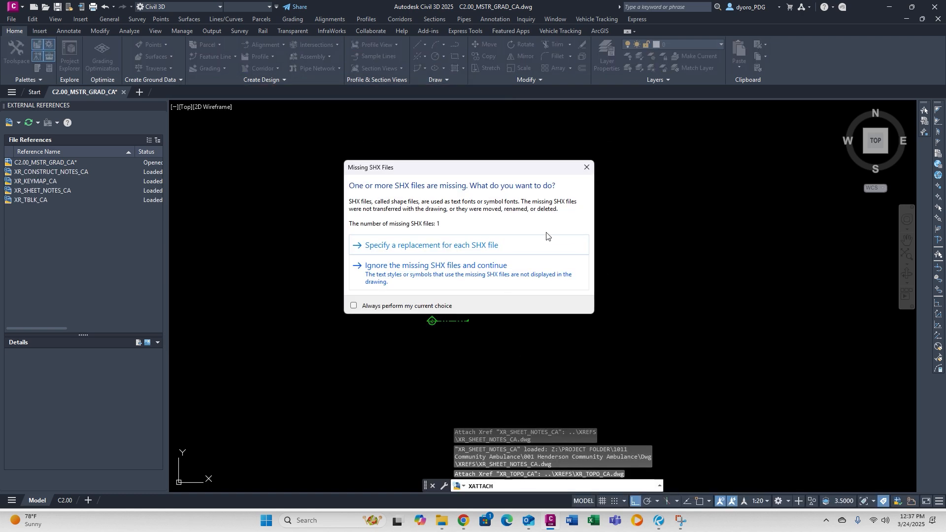
{"action": "left_click", "coordinate": [515, 284]}
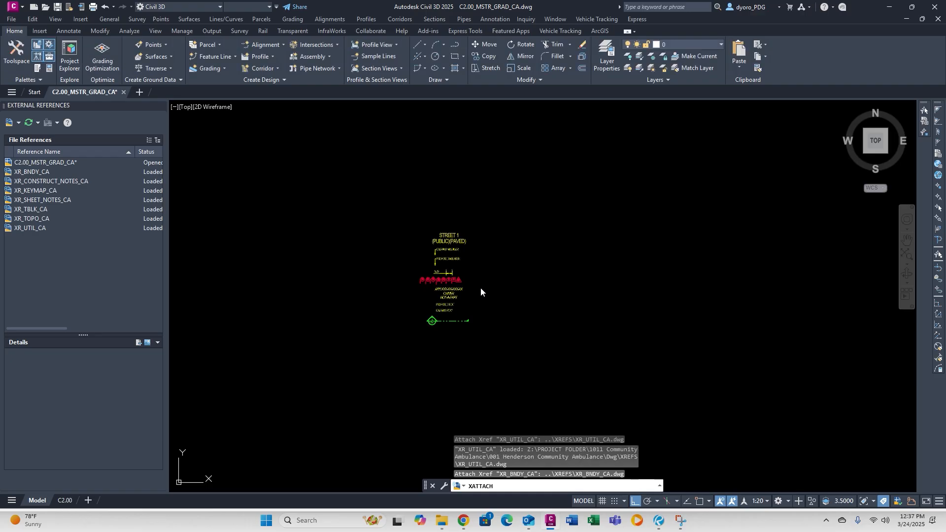
Copy the 16 street and parcel annotation samples with COPYB, then delete them.
{"action": "key", "text": "Escape"}
{"action": "key", "text": "Escape"}
{"action": "type", "text": "COPYBASE Select objects:"}
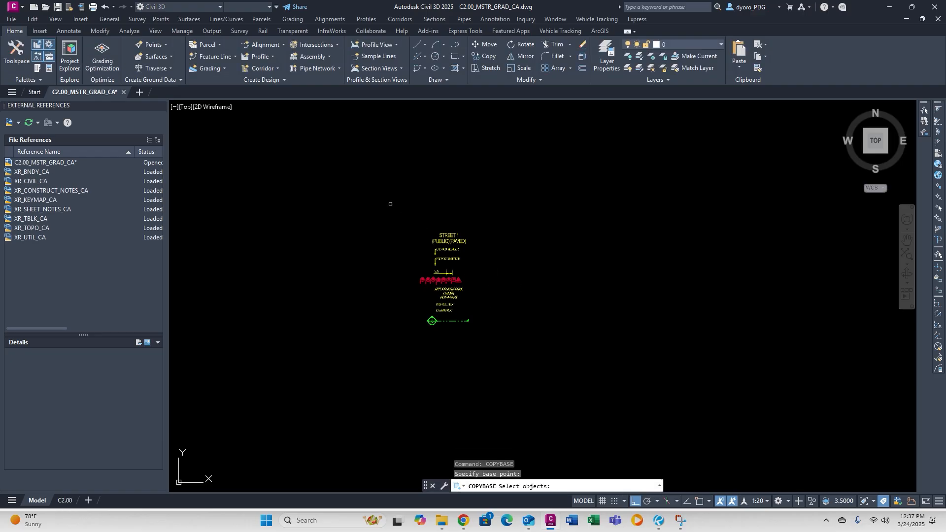
{"action": "left_click_drag", "start_coordinate": [390, 203], "coordinate": [544, 386]}
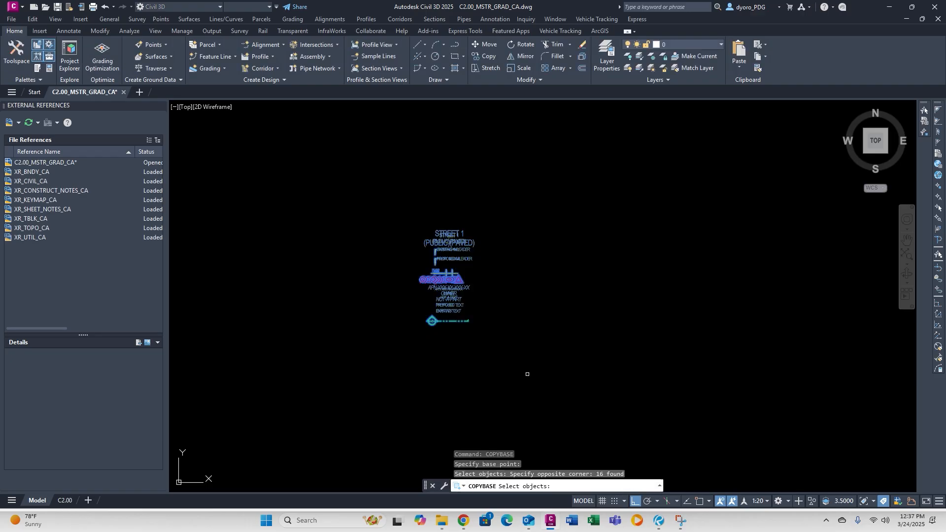
{"action": "key", "text": "Return"}
{"action": "left_click", "coordinate": [569, 354]}
{"action": "key", "text": "Delete"}
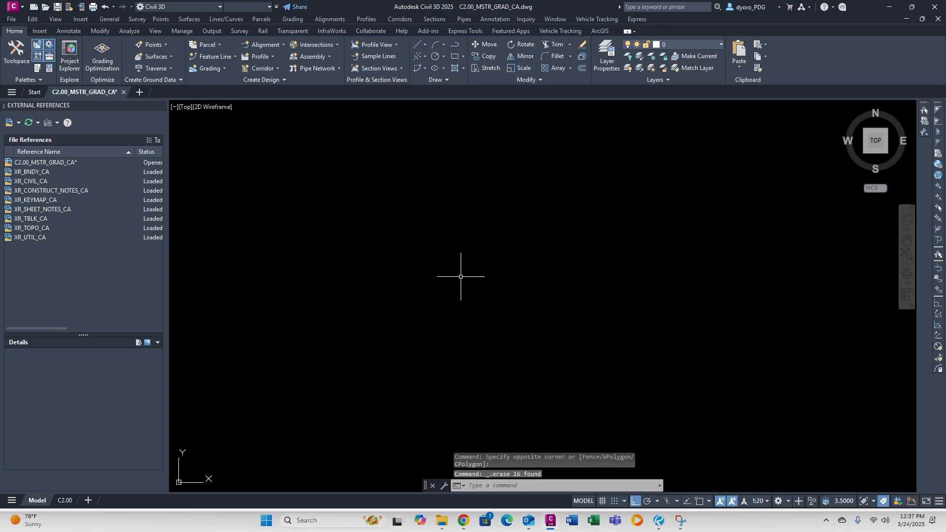
{"action": "middle_click", "coordinate": [635, 239]}
{"action": "middle_click", "coordinate": [635, 239]}
{"action": "scroll", "coordinate": [566, 258], "scroll_direction": "up", "scroll_amount": 8}
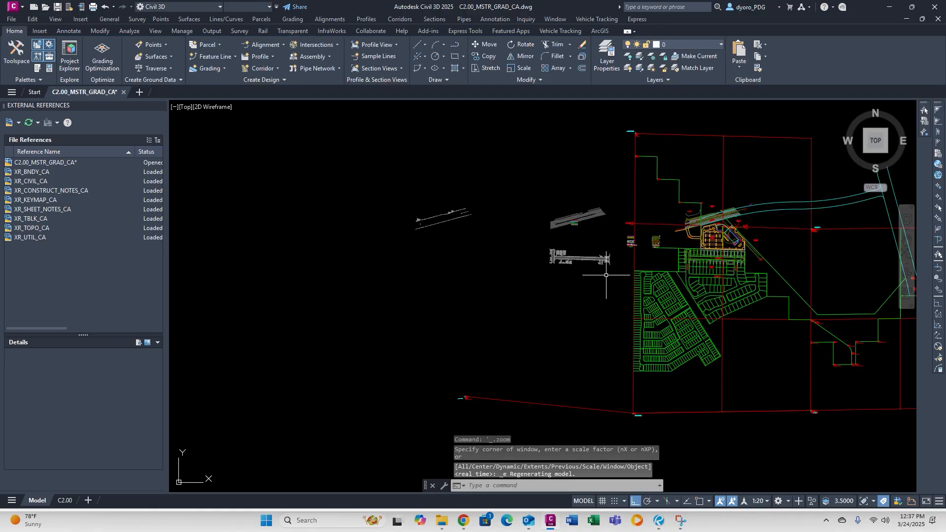
{"action": "key", "text": "Escape"}
{"action": "key", "text": "Escape"}
Try PASTECLIP, cancel it, and regenerate the view around the legend text.
{"action": "type", "text": "p"}
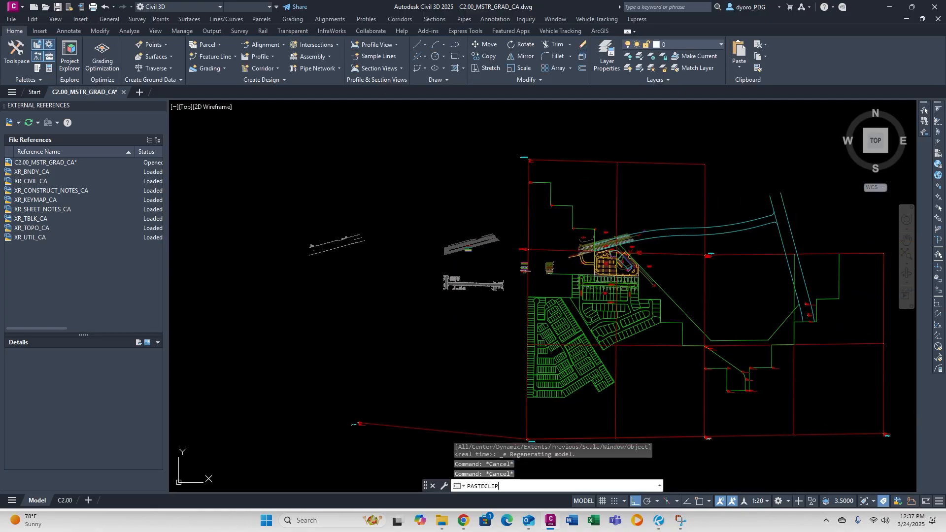
{"action": "type", "text": "ASTECLIP"}
{"action": "key", "text": "Return"}
{"action": "scroll", "coordinate": [533, 283], "scroll_direction": "up", "scroll_amount": 5}
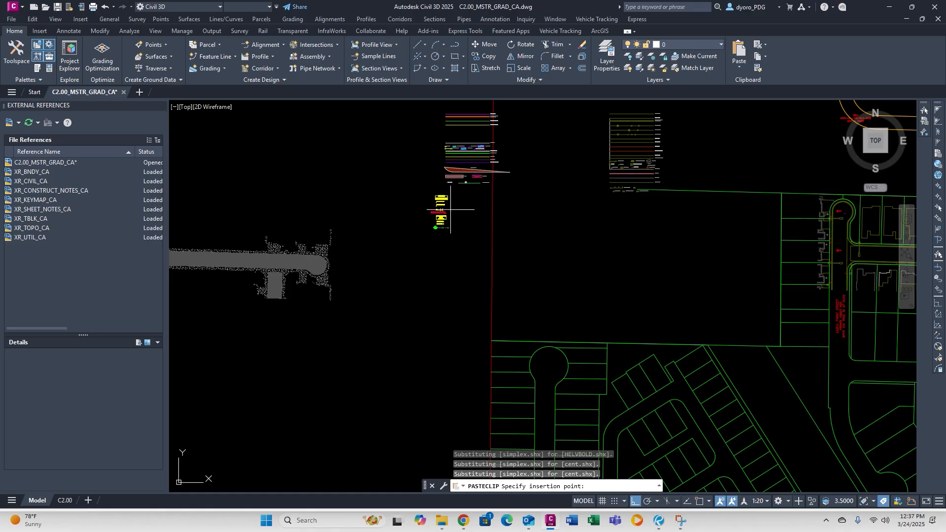
{"action": "key", "text": "Escape"}
{"action": "key", "text": "Escape"}
{"action": "key", "text": "Escape"}
{"action": "middle_click_drag", "start_coordinate": [570, 205], "coordinate": [492, 270]}
{"action": "type", "text": "rea"}
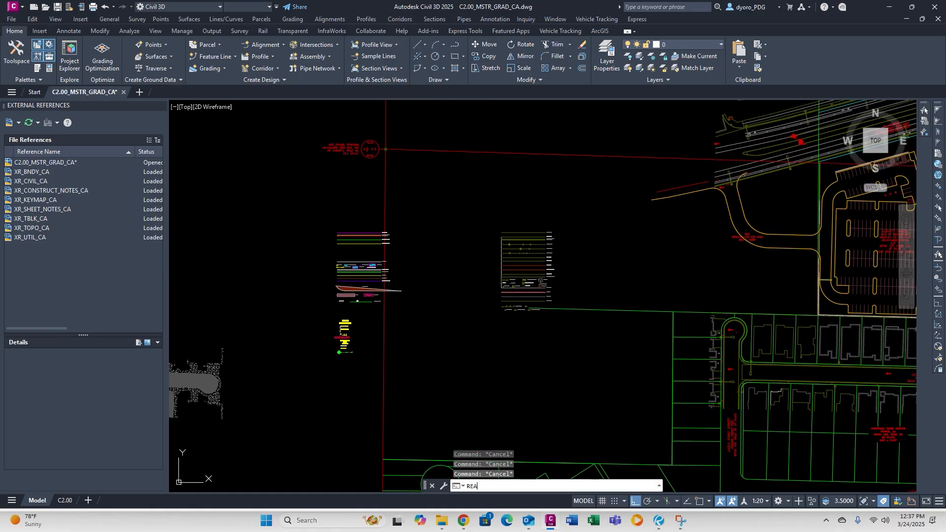
{"action": "key", "text": "Return"}
{"action": "scroll", "coordinate": [375, 320], "scroll_direction": "up", "scroll_amount": 6}
Move the STREET 1 (PUBLIC)(PAVED) legend text onto the street with Ortho off.
{"action": "type", "text": "m"}
{"action": "key", "text": "Return"}
{"action": "left_click", "coordinate": [248, 328]}
{"action": "key", "text": "Return"}
{"action": "left_click", "coordinate": [249, 328]}
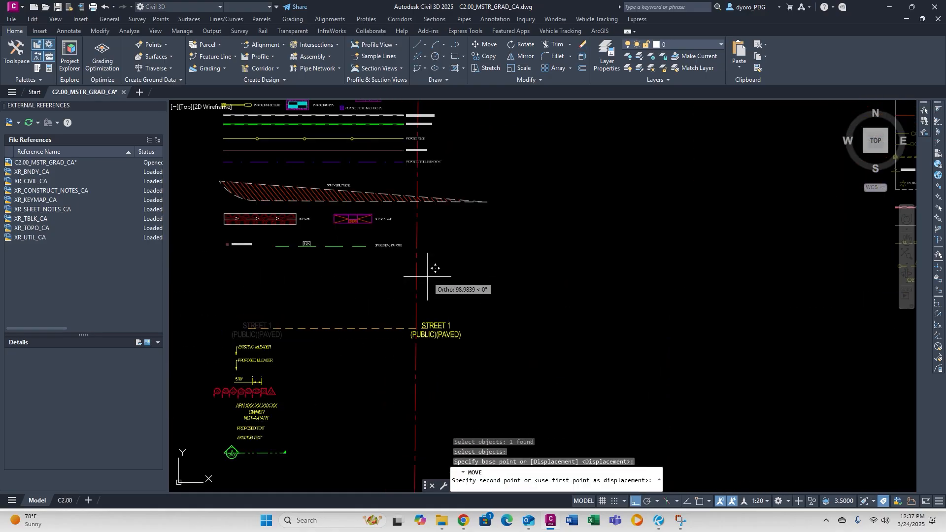
{"action": "scroll", "coordinate": [435, 268], "scroll_direction": "down", "scroll_amount": 5}
{"action": "key", "text": "F8"}
{"action": "scroll", "coordinate": [435, 338], "scroll_direction": "up", "scroll_amount": 6}
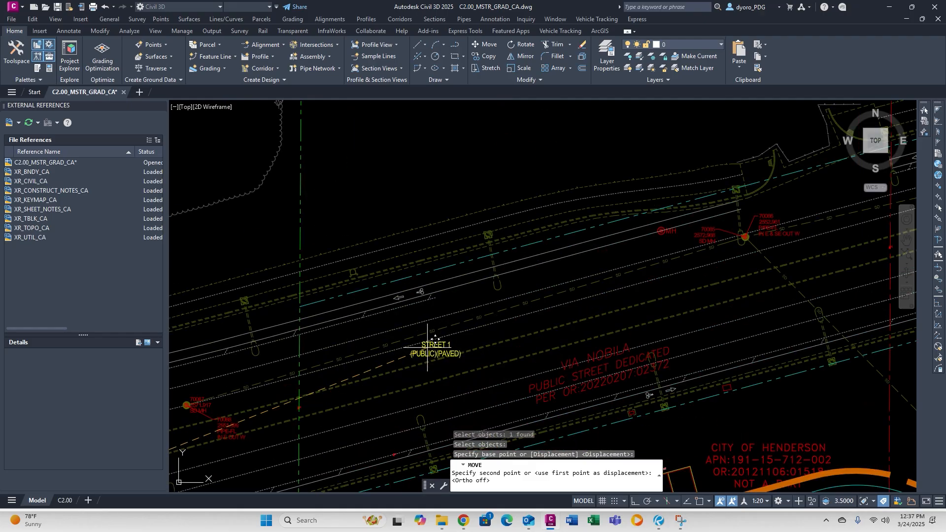
{"action": "left_click", "coordinate": [499, 350]}
Regenerate the drawing and return to the C2.00 layout.
{"action": "type", "text": "re"}
{"action": "key", "text": "Return"}
{"action": "key", "text": "Escape"}
{"action": "key", "text": "Escape"}
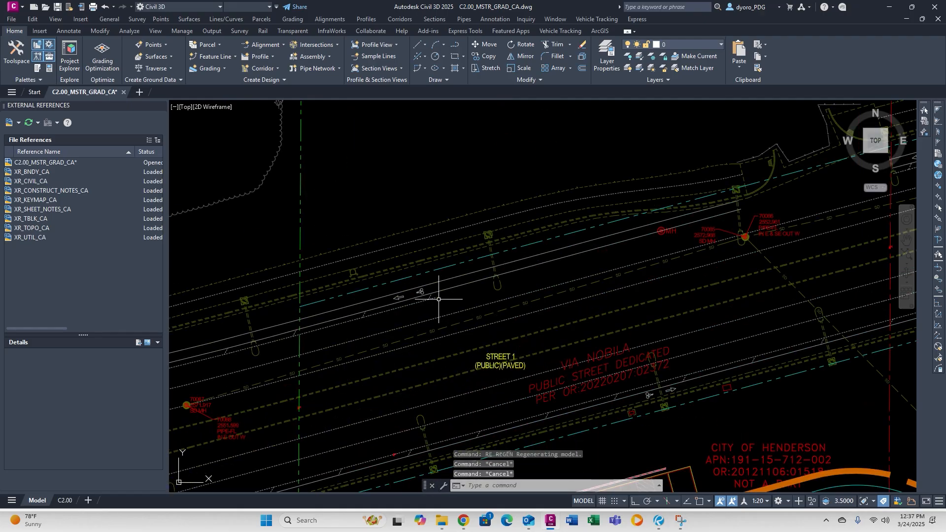
{"action": "scroll", "coordinate": [439, 299], "scroll_direction": "down", "scroll_amount": 6}
{"action": "left_click", "coordinate": [65, 500]}
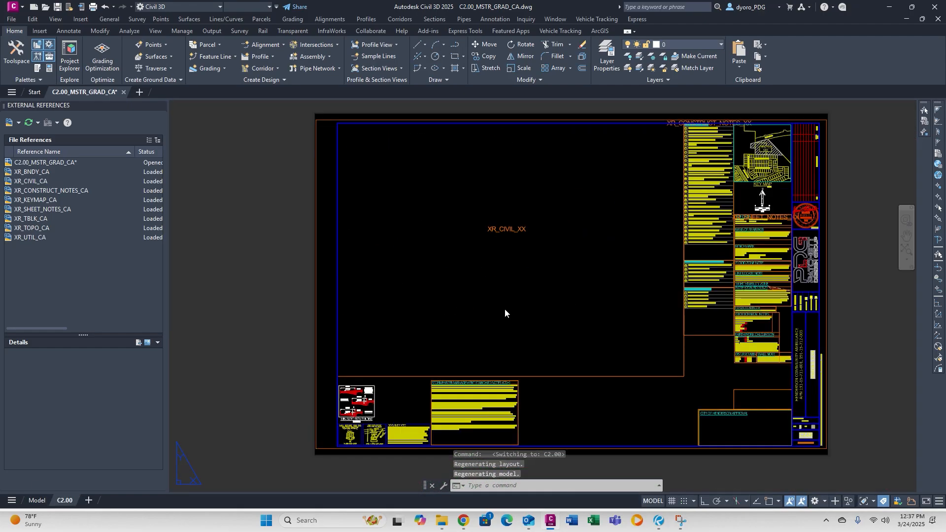
Close the External References palette and clear the pending selection.
{"action": "left_click", "coordinate": [162, 105]}
{"action": "key", "text": "Escape"}
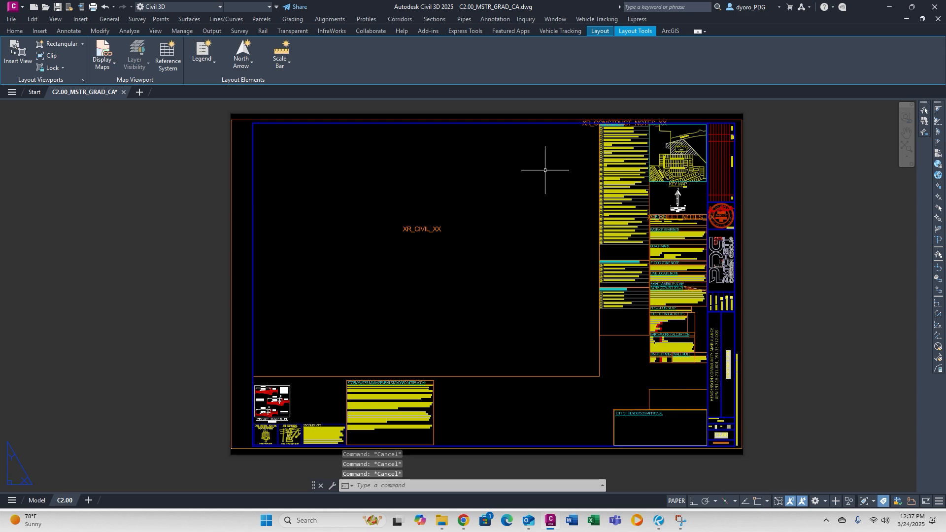
{"action": "left_click", "coordinate": [447, 247]}
{"action": "key", "text": "Escape"}
{"action": "scroll", "coordinate": [640, 117], "scroll_direction": "up", "scroll_amount": 4}
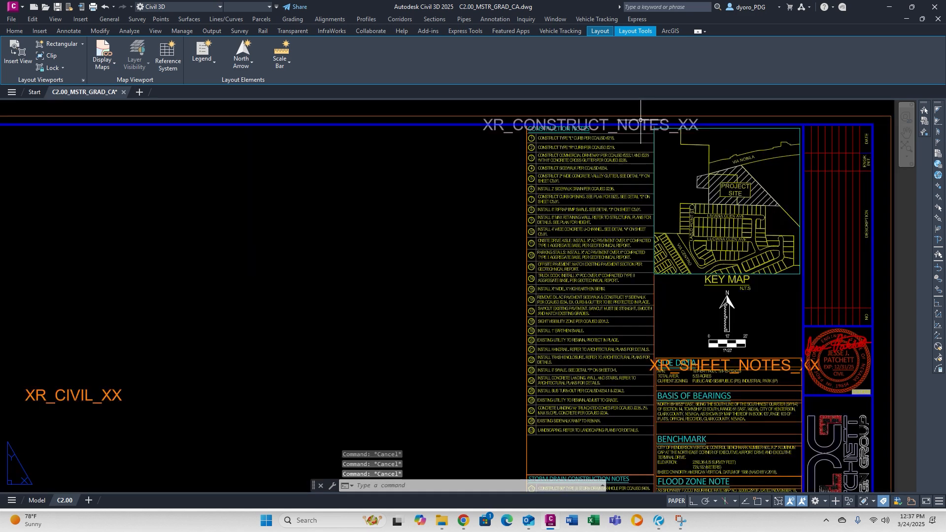
Delete the XR_CONSTRUCT_NOTES_XX and XR_CIVIL_XX placeholder labels from the sheet.
{"action": "key", "text": "Delete"}
{"action": "middle_click_drag", "start_coordinate": [202, 370], "coordinate": [430, 256]}
{"action": "left_click", "coordinate": [370, 311]}
{"action": "left_click", "coordinate": [241, 249]}
{"action": "key", "text": "Delete"}
{"action": "scroll", "coordinate": [310, 270], "scroll_direction": "down", "scroll_amount": 6}
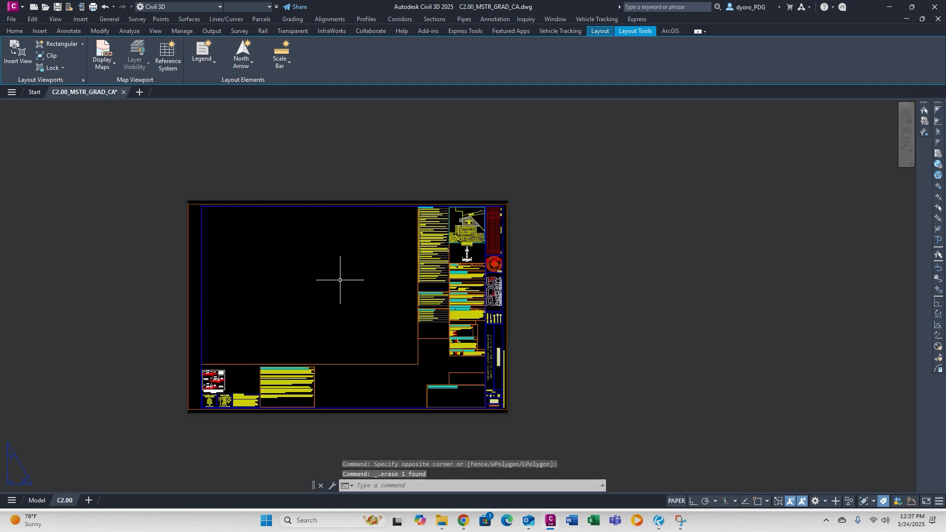
{"action": "key", "text": "Escape"}
{"action": "key", "text": "Escape"}
{"action": "key", "text": "Escape"}
Pan the sheet view to the right and begin a selection near the viewport.
{"action": "scroll", "coordinate": [433, 299], "scroll_direction": "up", "scroll_amount": 2}
{"action": "middle_click_drag", "start_coordinate": [199, 374], "coordinate": [393, 340]}
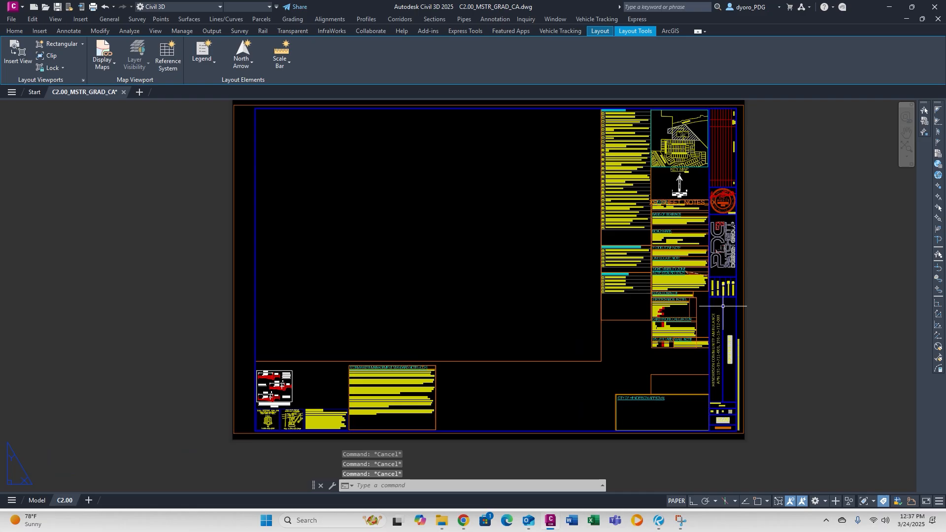
{"action": "scroll", "coordinate": [701, 299], "scroll_direction": "up", "scroll_amount": 4}
{"action": "scroll", "coordinate": [690, 299], "scroll_direction": "down", "scroll_amount": 4}
{"action": "middle_click_drag", "start_coordinate": [421, 279], "coordinate": [515, 310]}
{"action": "left_click", "coordinate": [515, 310]}
Activate the main viewport, zoom to extents and regenerate the display.
{"action": "double_click", "coordinate": [517, 325]}
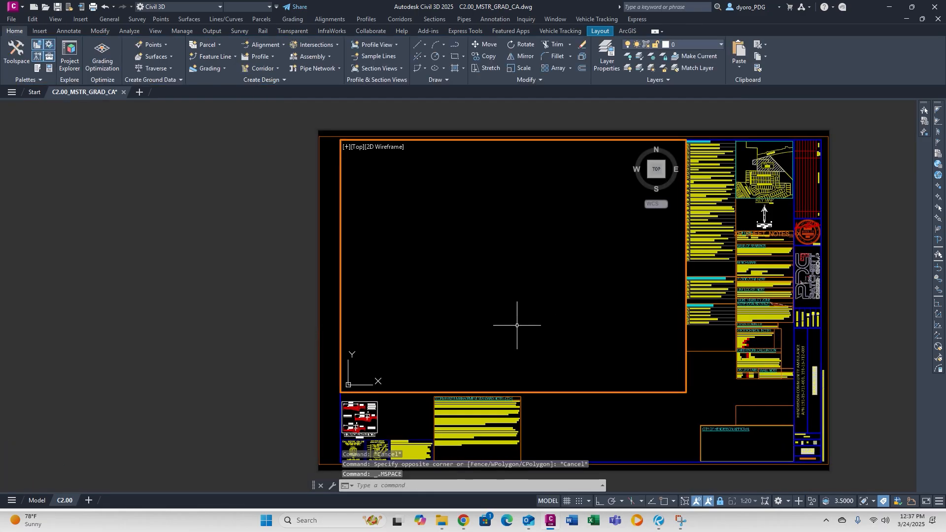
{"action": "middle_click", "coordinate": [490, 234]}
{"action": "middle_click", "coordinate": [490, 233]}
{"action": "scroll", "coordinate": [486, 294], "scroll_direction": "up", "scroll_amount": 10}
{"action": "type", "text": "REA"}
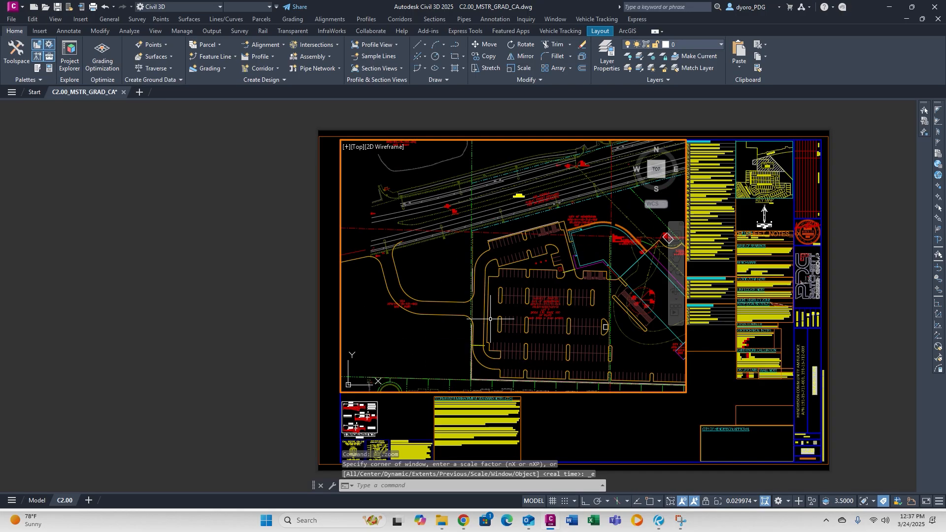
{"action": "key", "text": "Return"}
Set the viewport scale to 1:40, centre the site plan and lock the viewport.
{"action": "left_click", "coordinate": [741, 501]}
{"action": "left_click", "coordinate": [737, 301]}
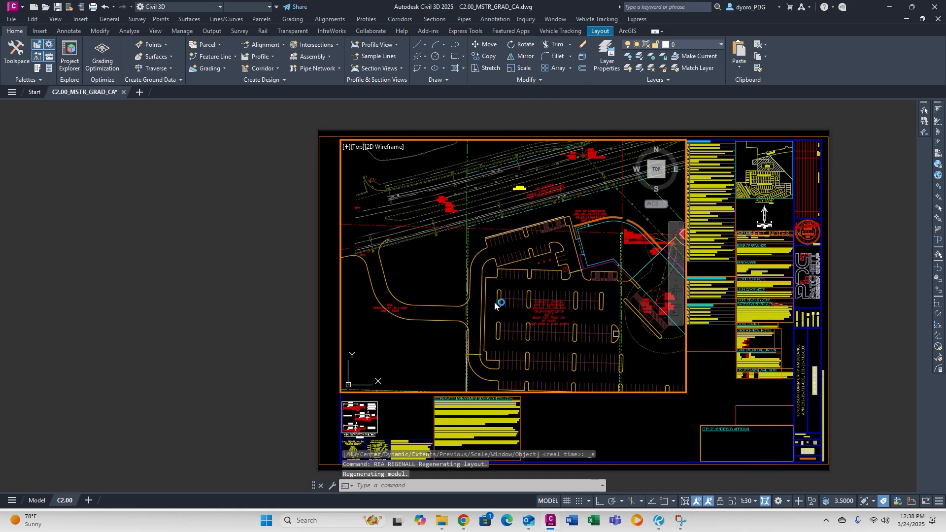
{"action": "left_click", "coordinate": [745, 501]}
{"action": "left_click", "coordinate": [736, 313]}
{"action": "middle_click_drag", "start_coordinate": [579, 272], "coordinate": [533, 278]}
{"action": "left_click", "coordinate": [720, 501]}
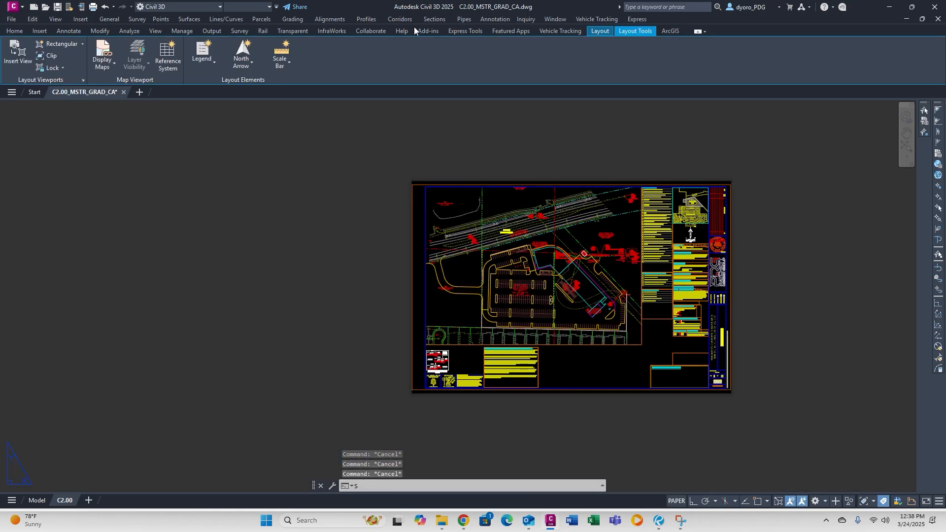
{"action": "scroll", "coordinate": [754, 355], "scroll_direction": "up", "scroll_amount": 6}
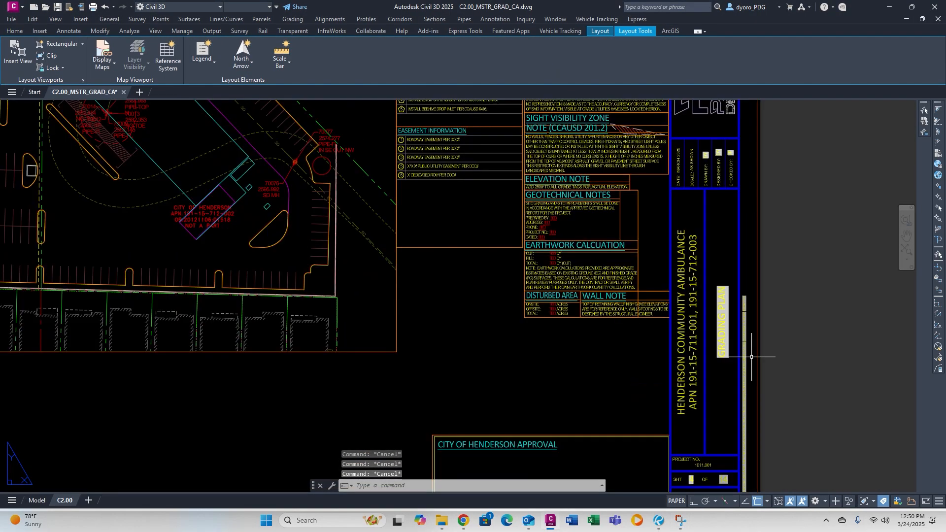
Import the C2.00 layout from C2.00_MSTR_GRAD_CA into the sheet set.
{"action": "key", "text": "ctrl+4"}
{"action": "right_click", "coordinate": [837, 228]}
{"action": "left_click", "coordinate": [863, 270]}
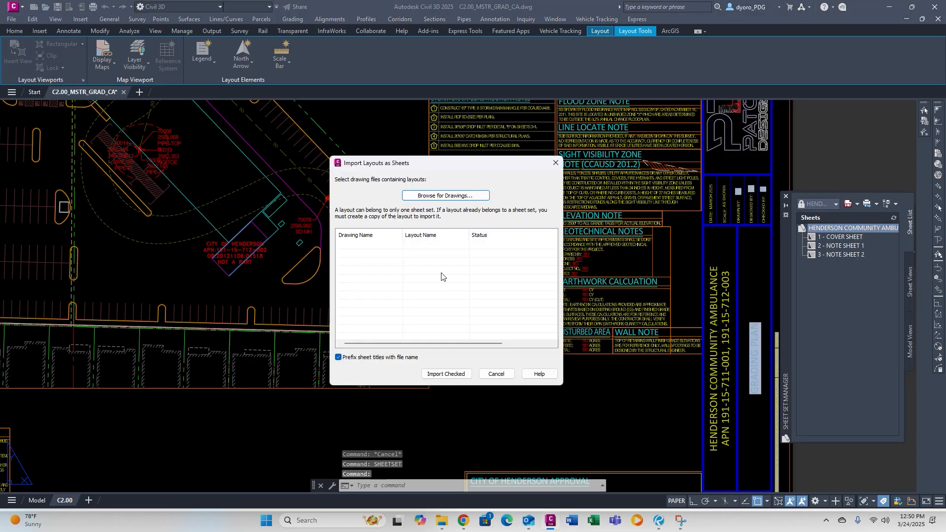
{"action": "left_click", "coordinate": [446, 196]}
{"action": "left_click", "coordinate": [401, 214]}
{"action": "left_click", "coordinate": [579, 368]}
{"action": "left_click", "coordinate": [445, 373]}
Title the new sheet MASTER GRADING PLAN with sheet number 4.
{"action": "right_click", "coordinate": [837, 264]}
{"action": "left_click", "coordinate": [858, 393]}
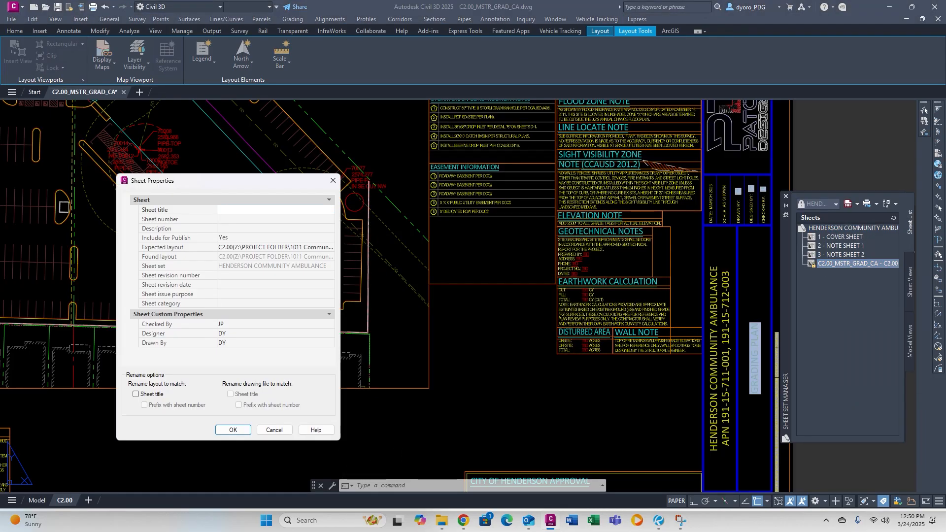
{"action": "type", "text": "MASTER GRADING PLAN"}
{"action": "left_click", "coordinate": [269, 219]}
{"action": "type", "text": "4"}
{"action": "key", "text": "Return"}
{"action": "left_click", "coordinate": [233, 431]}
Delete the XR_SHEET_NOTES_XX placeholder label and save the drawing.
{"action": "scroll", "coordinate": [522, 296], "scroll_direction": "down", "scroll_amount": 2}
{"action": "middle_click_drag", "start_coordinate": [518, 268], "coordinate": [511, 312]}
{"action": "scroll", "coordinate": [587, 198], "scroll_direction": "up", "scroll_amount": 7}
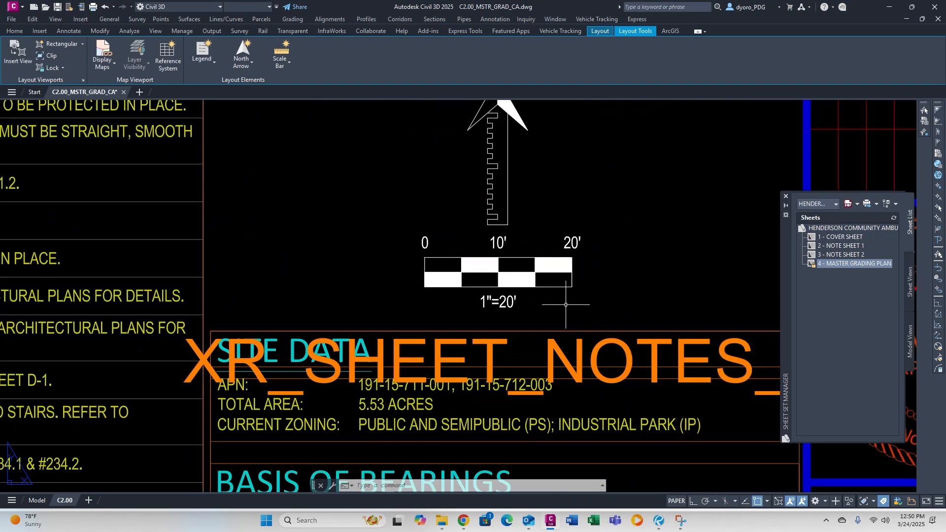
{"action": "left_click", "coordinate": [550, 345]}
{"action": "key", "text": "Delete"}
{"action": "scroll", "coordinate": [535, 226], "scroll_direction": "down", "scroll_amount": 10}
{"action": "key", "text": "ctrl+s"}
{"action": "middle_click_drag", "start_coordinate": [299, 204], "coordinate": [350, 220]}
Dimension the street width with an aligned dimension snapped perpendicular across the road.
{"action": "scroll", "coordinate": [277, 174], "scroll_direction": "up", "scroll_amount": 5}
{"action": "mouse_move", "coordinate": [277, 174]}
{"action": "middle_mouse_down"}
{"action": "mouse_move", "coordinate": [181, 206]}
{"action": "mouse_move", "coordinate": [315, 236]}
{"action": "middle_mouse_up"}
{"action": "double_click", "coordinate": [315, 236]}
{"action": "type", "text": "dal nea"}
{"action": "left_click", "coordinate": [337, 304]}
{"action": "type", "text": "per"}
{"action": "left_click", "coordinate": [298, 155]}
{"action": "left_click", "coordinate": [330, 221]}
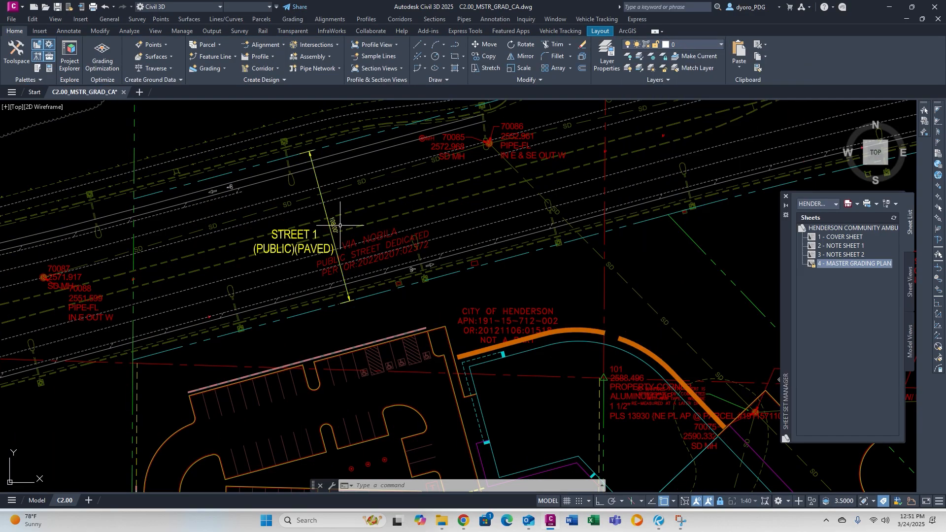
Set the street dimension's precision to 0 and add PUB to its text.
{"action": "left_click", "coordinate": [338, 227]}
{"action": "right_click", "coordinate": [423, 233]}
{"action": "left_click", "coordinate": [446, 405]}
{"action": "left_click", "coordinate": [463, 178]}
{"action": "left_click", "coordinate": [365, 189]}
{"action": "left_click", "coordinate": [221, 96]}
{"action": "double_click", "coordinate": [339, 226]}
{"action": "type", "text": "PUBLIC ROW PER DOC#20220207:02372"}
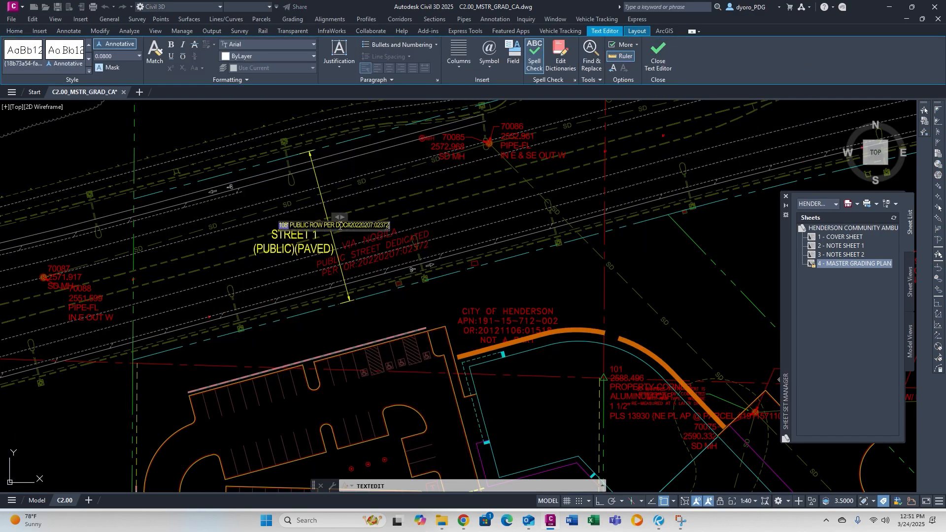
{"action": "left_click", "coordinate": [335, 269]}
Give the STREET 1 label a background mask.
{"action": "left_click", "coordinate": [302, 237]}
{"action": "right_click", "coordinate": [313, 237]}
{"action": "left_click", "coordinate": [340, 315]}
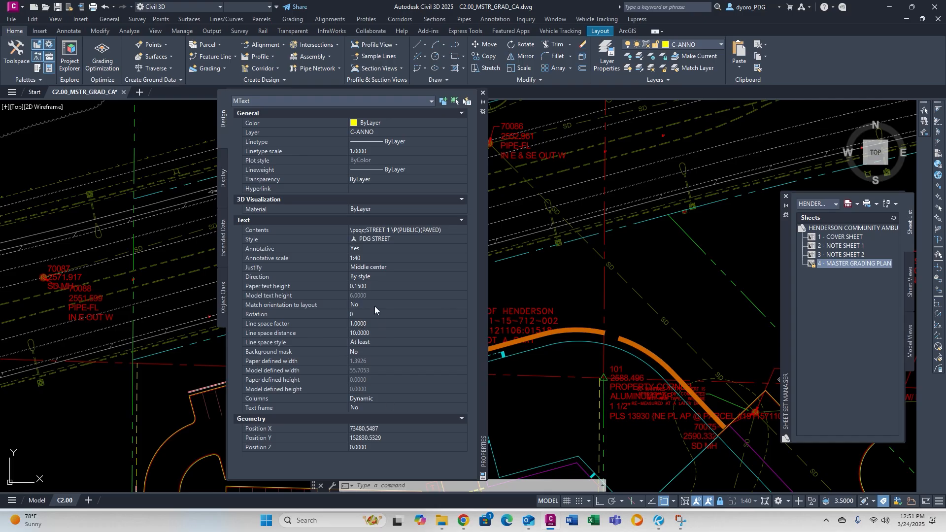
{"action": "left_click", "coordinate": [394, 352]}
{"action": "left_click", "coordinate": [463, 352]}
{"action": "left_click", "coordinate": [636, 233]}
{"action": "left_click", "coordinate": [483, 93]}
Rotate and move the street label along the road, replacing STREET 1 with VIA.
{"action": "type", "text": "ro"}
{"action": "left_click", "coordinate": [293, 246]}
{"action": "type", "text": "m"}
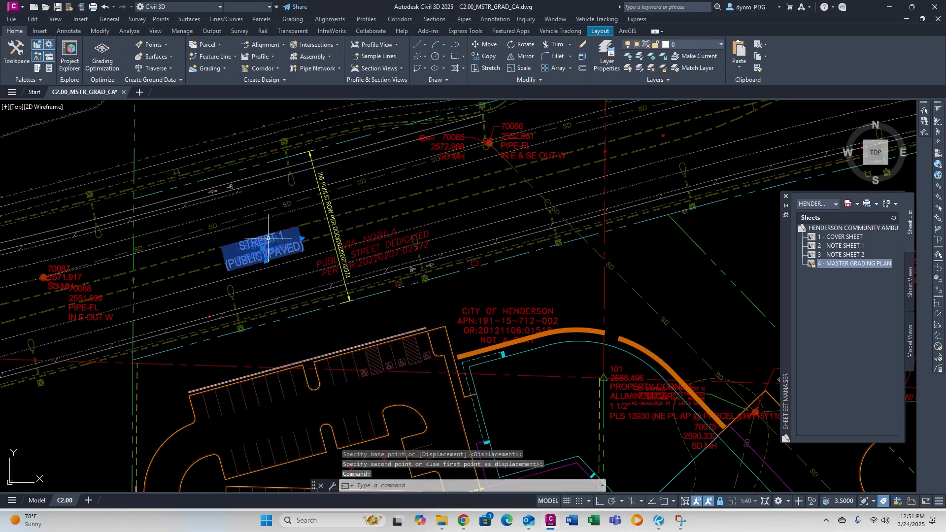
{"action": "double_click", "coordinate": [265, 247]}
{"action": "left_click_drag", "start_coordinate": [293, 234], "coordinate": [2, 276]}
{"action": "type", "text": "VIA"}
{"action": "left_click", "coordinate": [401, 205]}
{"action": "key", "text": "Escape"}
{"action": "key", "text": "Escape"}
Return to the sheet, shift the view left, and delete the selected sheet objects.
{"action": "scroll", "coordinate": [458, 218], "scroll_direction": "down", "scroll_amount": 5}
{"action": "double_click", "coordinate": [188, 276]}
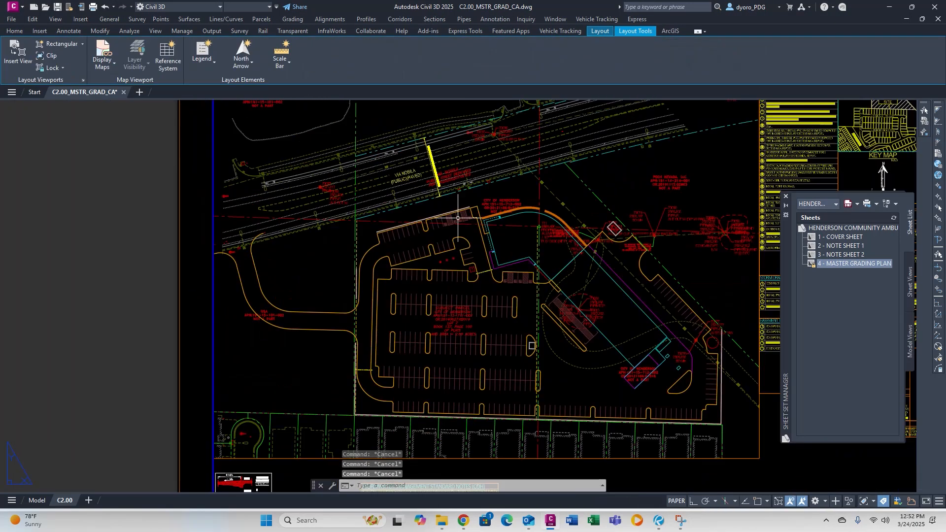
{"action": "middle_click_drag", "start_coordinate": [690, 276], "coordinate": [363, 314]}
{"action": "left_click_drag", "start_coordinate": [514, 148], "coordinate": [474, 299]}
{"action": "key", "text": "Delete"}
{"action": "key", "text": "Escape"}
{"action": "key", "text": "Escape"}
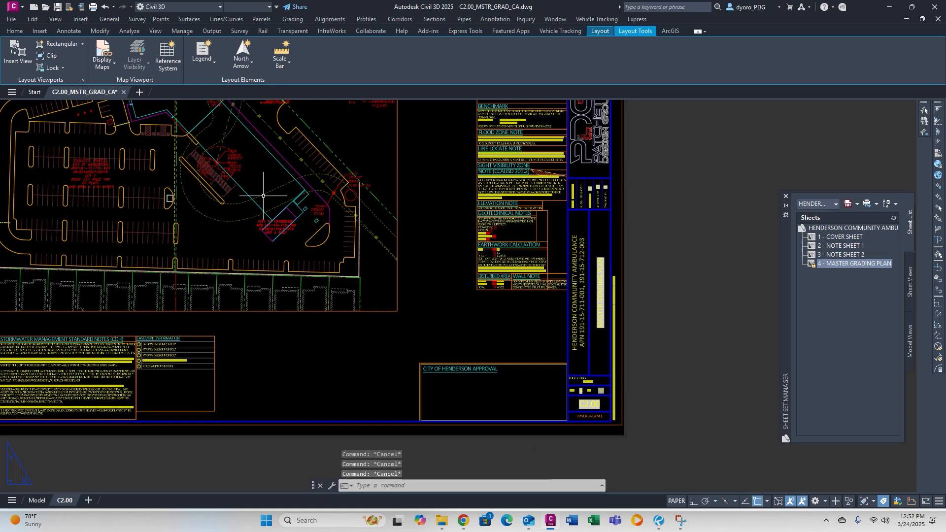
In model space, replace the APN label's placeholder with 15-101-002.
{"action": "key", "text": "ctrl+Page_Up"}
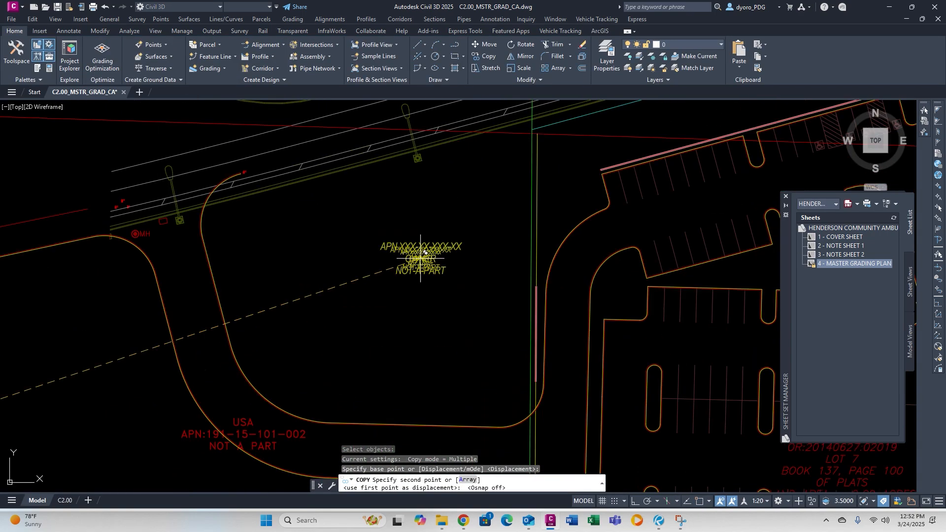
{"action": "middle_click_drag", "start_coordinate": [456, 271], "coordinate": [485, 172]}
{"action": "double_click", "coordinate": [497, 223]}
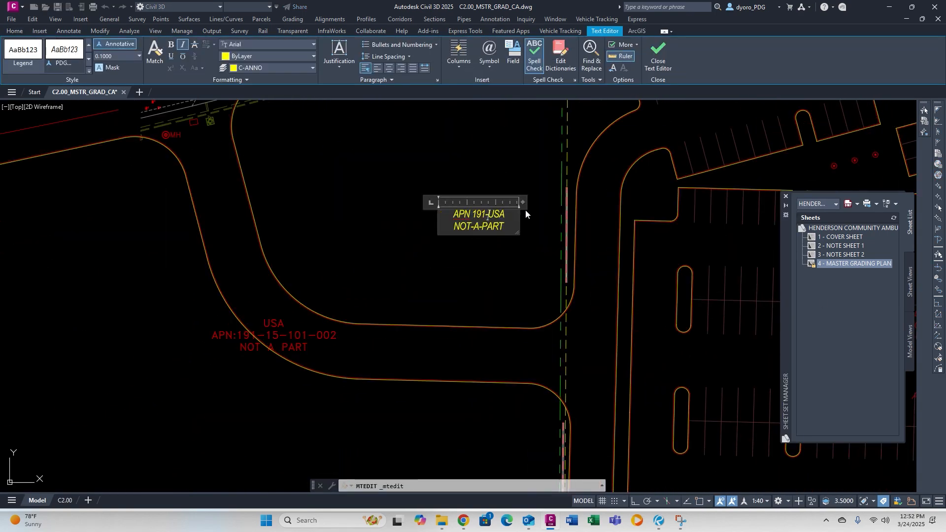
{"action": "type", "text": "15-101-002"}
{"action": "key", "text": "Return"}
Give the APN label a background mask with a 1.1 border offset.
{"action": "left_click", "coordinate": [525, 211]}
{"action": "left_click", "coordinate": [518, 214]}
{"action": "key", "text": "ctrl+1"}
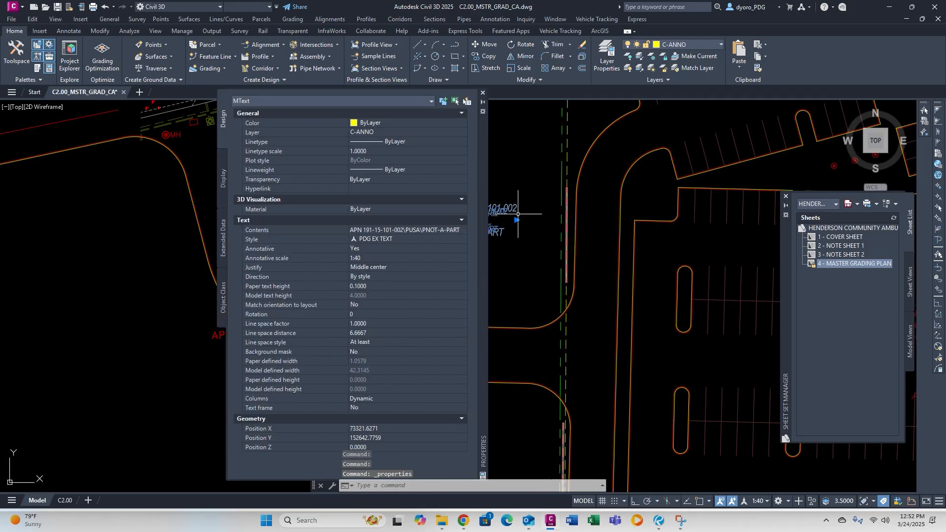
{"action": "scroll", "coordinate": [494, 365], "scroll_direction": "down", "scroll_amount": 2}
{"action": "left_click", "coordinate": [397, 352]}
{"action": "left_click", "coordinate": [463, 352]}
{"action": "type", "text": "1.1"}
{"action": "left_click", "coordinate": [431, 276]}
{"action": "left_click", "coordinate": [636, 232]}
{"action": "key", "text": "ctrl+1"}
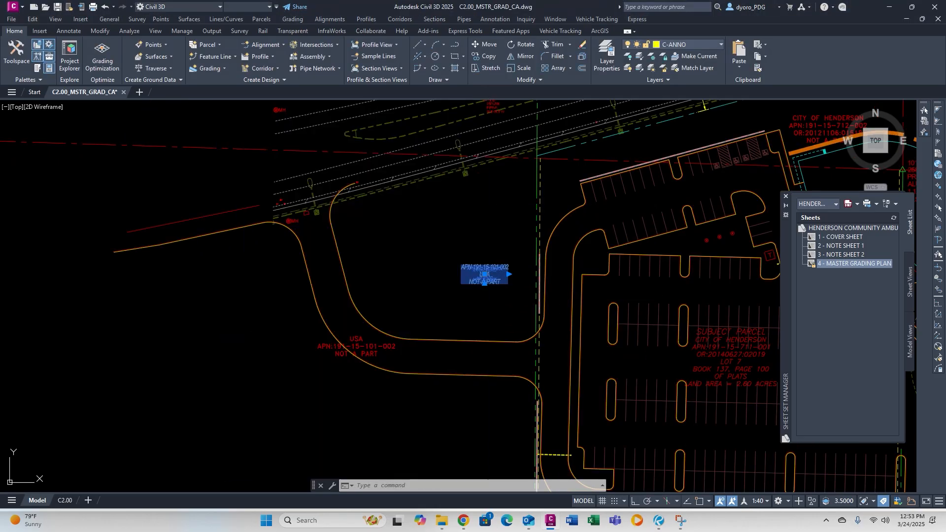
{"action": "key", "text": "Escape"}
{"action": "left_click", "coordinate": [463, 520]}
Check the neighbouring parcel on the web map and copy the APN label.
{"action": "scroll", "coordinate": [367, 276], "scroll_direction": "up", "scroll_amount": 4}
{"action": "left_click", "coordinate": [340, 257]}
{"action": "left_click", "coordinate": [502, 52]}
{"action": "left_click", "coordinate": [487, 270]}
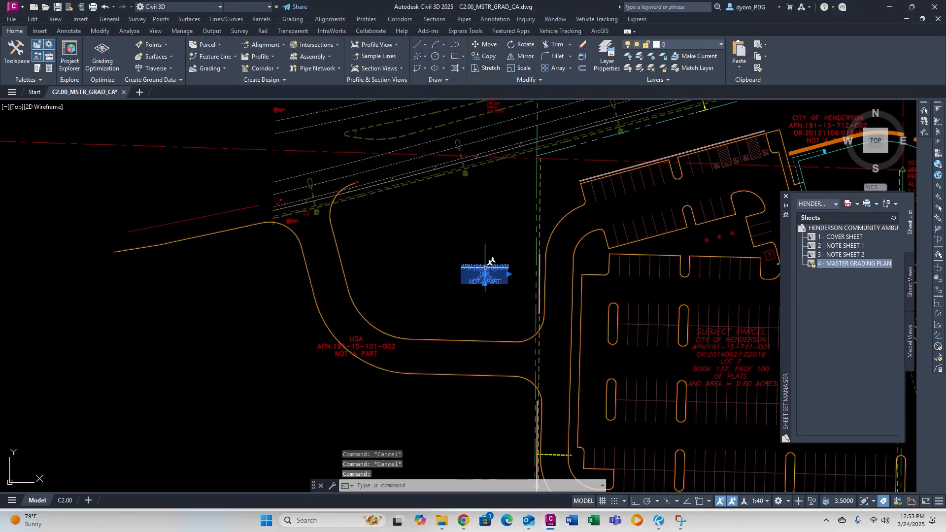
{"action": "type", "text": "co"}
{"action": "key", "text": "space"}
{"action": "left_click", "coordinate": [487, 274]}
{"action": "scroll", "coordinate": [513, 276], "scroll_direction": "up", "scroll_amount": 3}
{"action": "left_click", "coordinate": [532, 254]}
{"action": "double_click", "coordinate": [514, 245]}
{"action": "scroll", "coordinate": [441, 286], "scroll_direction": "down", "scroll_amount": 3}
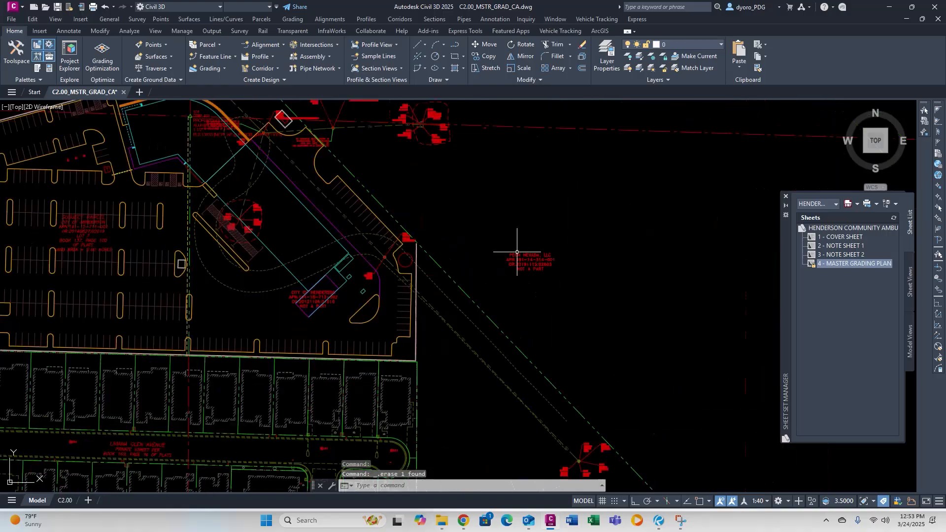
Copy the west parcel's APN label onto the parking lot.
{"action": "left_click", "coordinate": [143, 186]}
{"action": "type", "text": "co"}
{"action": "left_click", "coordinate": [121, 185]}
{"action": "left_click", "coordinate": [445, 275]}
{"action": "key", "text": "Escape"}
{"action": "key", "text": "Escape"}
{"action": "middle_click_drag", "start_coordinate": [147, 186], "coordinate": [475, 275]}
{"action": "left_click", "coordinate": [659, 521]}
Change the last digit of the west APN label to 1.
{"action": "left_click", "coordinate": [481, 280]}
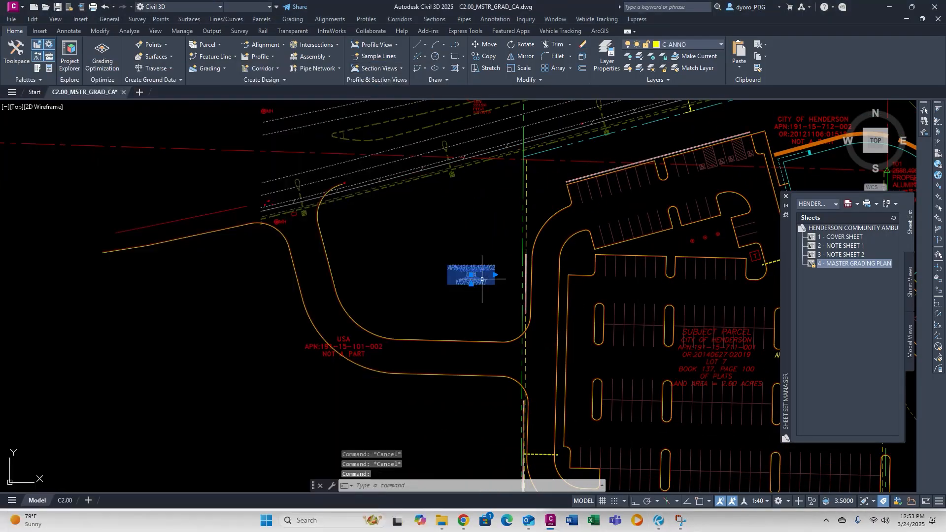
{"action": "double_click", "coordinate": [481, 279]}
{"action": "key", "text": "BackSpace"}
{"action": "type", "text": "1"}
{"action": "left_click", "coordinate": [493, 316]}
{"action": "middle_click_drag", "start_coordinate": [769, 345], "coordinate": [403, 263]}
{"action": "scroll", "coordinate": [445, 280], "scroll_direction": "up", "scroll_amount": 2}
{"action": "double_click", "coordinate": [445, 280]}
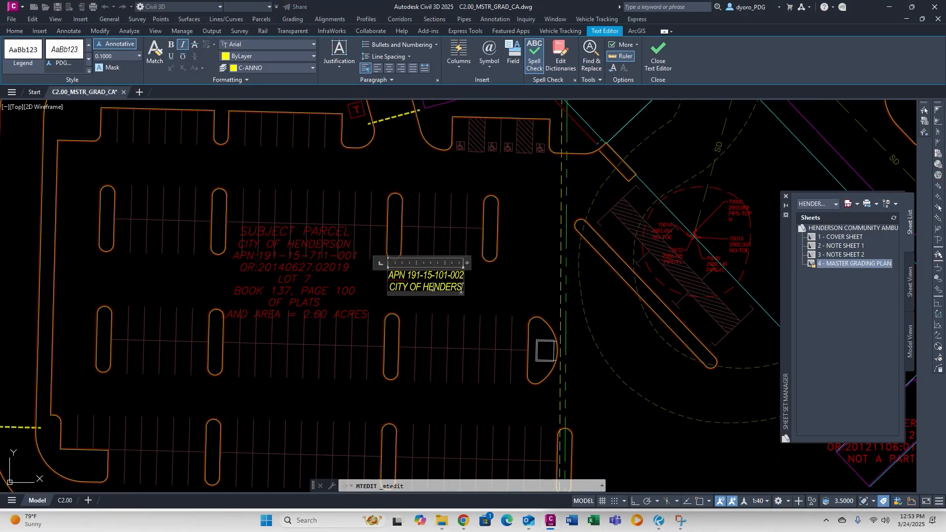
{"action": "type", "text": "91-15-711-001"}
{"action": "key", "text": "Return"}
{"action": "left_click_drag", "start_coordinate": [467, 257], "coordinate": [478, 256]}
{"action": "left_click", "coordinate": [473, 289]}
{"action": "key", "text": "Return"}
{"action": "type", "text": "O.R. 20140627:02019"}
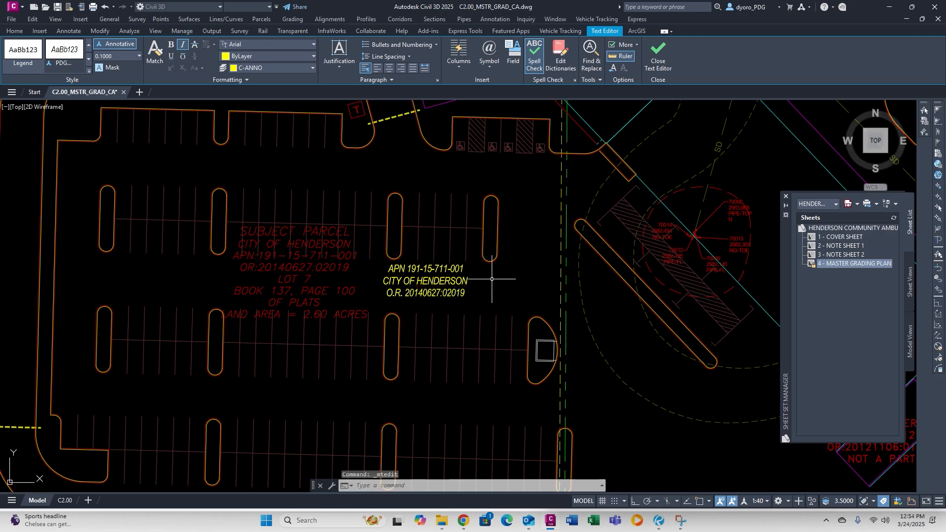
Copy the APN label to the southeast parcel with recording number 121106:0518.
{"action": "left_click", "coordinate": [453, 280]}
{"action": "type", "text": "co"}
{"action": "left_click", "coordinate": [452, 270]}
{"action": "scroll", "coordinate": [525, 287], "scroll_direction": "down", "scroll_amount": 4}
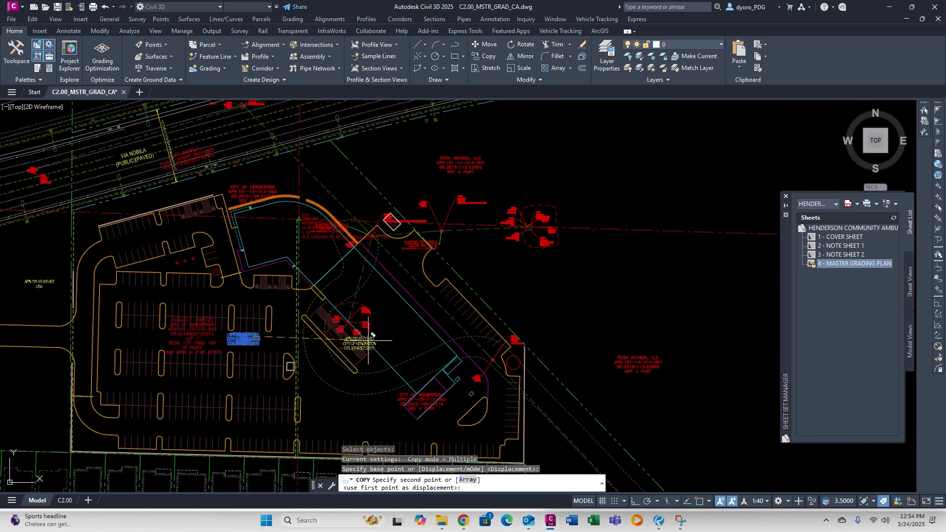
{"action": "middle_click_drag", "start_coordinate": [489, 427], "coordinate": [338, 317]}
{"action": "left_click", "coordinate": [281, 308]}
{"action": "key", "text": "Escape"}
{"action": "double_click", "coordinate": [287, 311]}
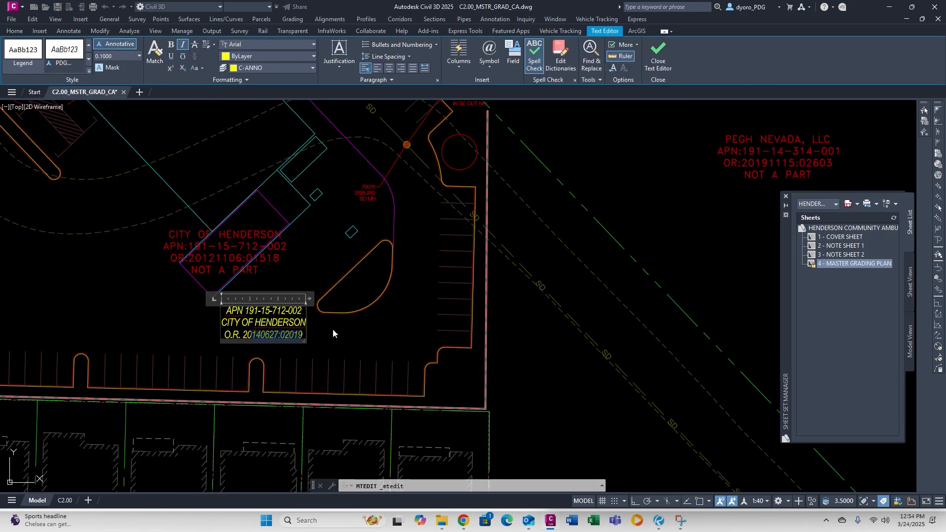
{"action": "type", "text": "121106:0518"}
{"action": "key", "text": "Escape"}
{"action": "key", "text": "Escape"}
Revise the APN digits on the label above the PEGH NEVADA parcel.
{"action": "scroll", "coordinate": [332, 329], "scroll_direction": "down", "scroll_amount": 2}
{"action": "middle_click_drag", "start_coordinate": [560, 167], "coordinate": [439, 244]}
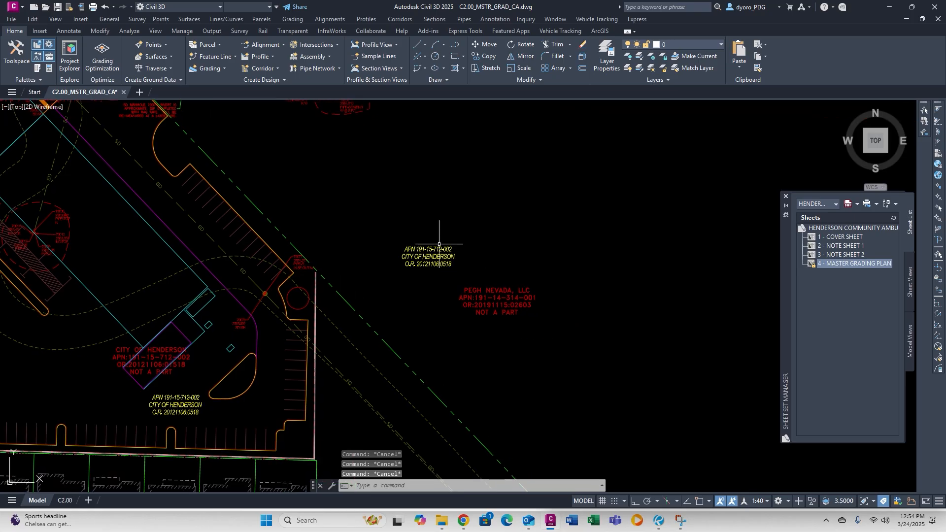
{"action": "scroll", "coordinate": [437, 252], "scroll_direction": "up", "scroll_amount": 2}
{"action": "double_click", "coordinate": [436, 251]}
{"action": "key", "text": "BackSpace"}
{"action": "key", "text": "BackSpace"}
{"action": "type", "text": "4-"}
{"action": "key", "text": "Right"}
{"action": "key", "text": "Right"}
{"action": "key", "text": "Right"}
{"action": "key", "text": "BackSpace"}
{"action": "type", "text": "4"}
{"action": "key", "text": "Left"}
{"action": "key", "text": "Left"}
{"action": "key", "text": "BackSpace"}
{"action": "type", "text": "3"}
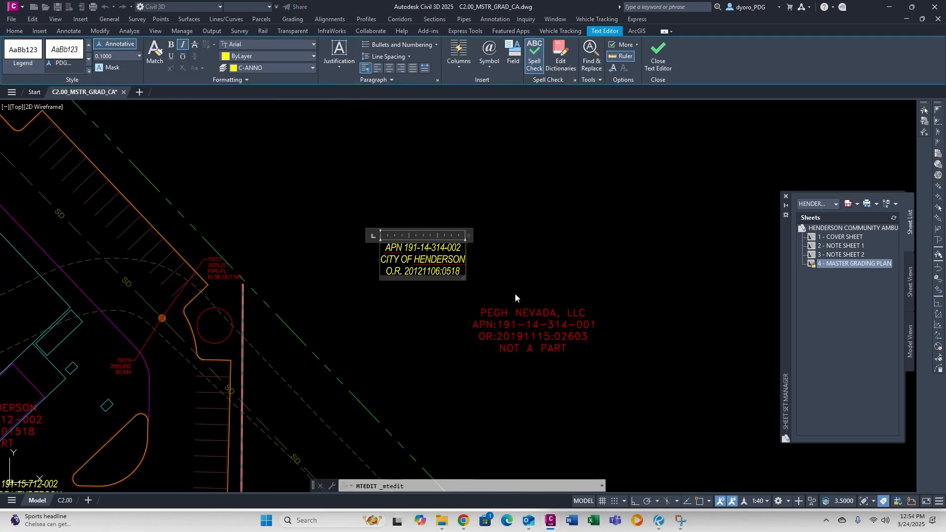
{"action": "key", "text": "End"}
{"action": "key", "text": "BackSpace"}
{"action": "type", "text": "1"}
Add a NOT-A-PART line and set the recording number to 91115:02603.
{"action": "key", "text": "Down"}
{"action": "key", "text": "Down"}
{"action": "key", "text": "End"}
{"action": "key", "text": "Return"}
{"action": "type", "text": "NOT-A-PART"}
{"action": "key", "text": "Up"}
{"action": "key", "text": "End"}
{"action": "key", "text": "BackSpace"}
{"action": "key", "text": "BackSpace"}
{"action": "key", "text": "BackSpace"}
{"action": "key", "text": "BackSpace"}
{"action": "key", "text": "BackSpace"}
{"action": "key", "text": "BackSpace"}
{"action": "key", "text": "BackSpace"}
{"action": "key", "text": "BackSpace"}
{"action": "key", "text": "BackSpace"}
{"action": "key", "text": "BackSpace"}
{"action": "type", "text": "911"}
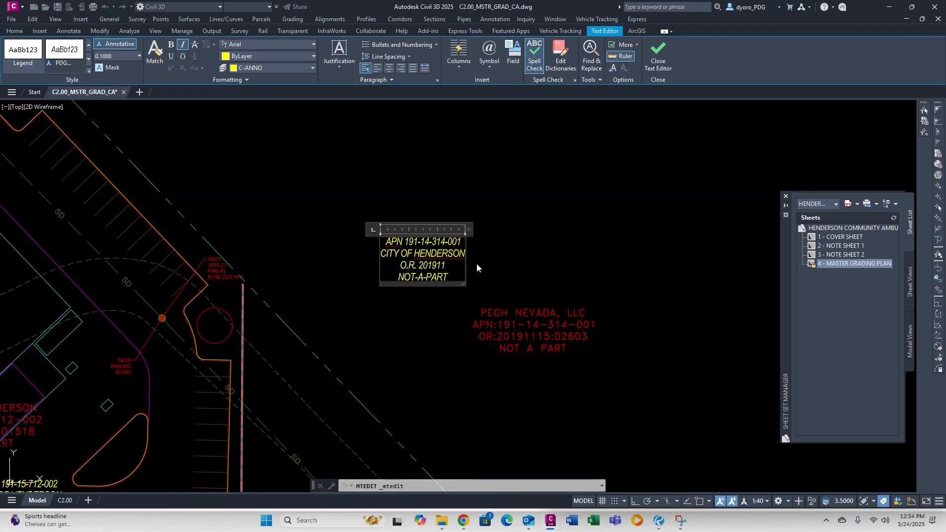
{"action": "type", "text": "15:02603"}
Replace the CITY OF HENDERSON owner text with PEGH NEVADA, LLC.
{"action": "key", "text": "Up"}
{"action": "key", "text": "End"}
{"action": "key", "text": "BackSpace"}
{"action": "key", "text": "BackSpace"}
{"action": "key", "text": "BackSpace"}
{"action": "key", "text": "BackSpace"}
{"action": "key", "text": "BackSpace"}
{"action": "key", "text": "BackSpace"}
{"action": "key", "text": "BackSpace"}
{"action": "key", "text": "BackSpace"}
{"action": "key", "text": "BackSpace"}
{"action": "key", "text": "BackSpace"}
{"action": "key", "text": "BackSpace"}
{"action": "key", "text": "BackSpace"}
{"action": "key", "text": "BackSpace"}
{"action": "key", "text": "BackSpace"}
{"action": "key", "text": "BackSpace"}
{"action": "key", "text": "BackSpace"}
{"action": "key", "text": "BackSpace"}
{"action": "type", "text": "PEGH NEVADA"}
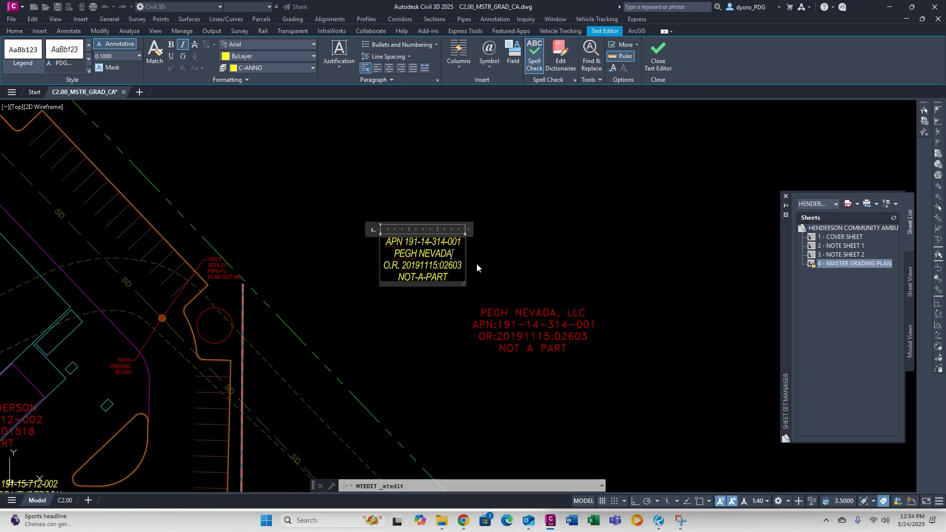
{"action": "type", "text": ", LLC"}
{"action": "left_click", "coordinate": [471, 232]}
{"action": "key", "text": "Escape"}
{"action": "key", "text": "Escape"}
{"action": "scroll", "coordinate": [566, 364], "scroll_direction": "down", "scroll_amount": 6}
{"action": "scroll", "coordinate": [459, 282], "scroll_direction": "up", "scroll_amount": 4}
Move the new PEGH NEVADA street label up and to the left.
{"action": "left_click", "coordinate": [591, 355]}
{"action": "left_click", "coordinate": [685, 458]}
{"action": "scroll", "coordinate": [365, 222], "scroll_direction": "down", "scroll_amount": 4}
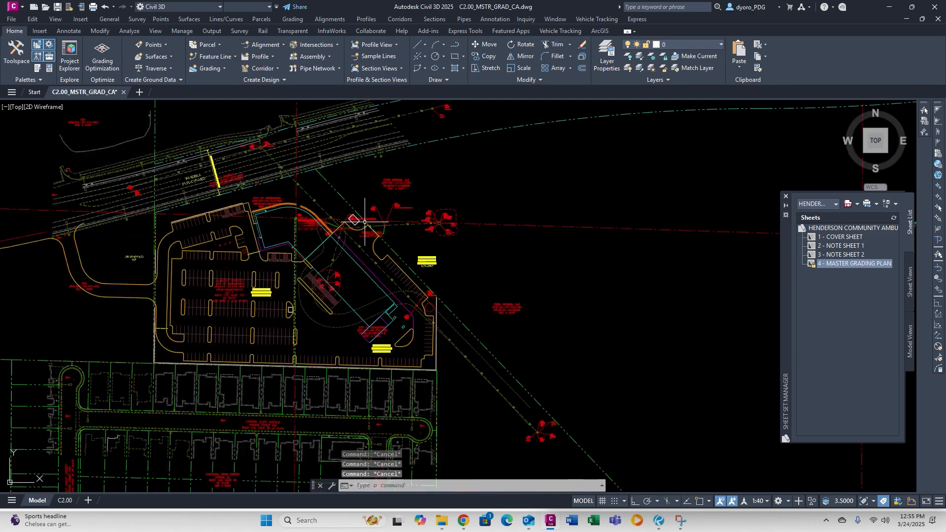
{"action": "middle_click_drag", "start_coordinate": [365, 222], "coordinate": [574, 200]}
{"action": "mouse_move", "coordinate": [74, 283]}
{"action": "middle_mouse_down"}
{"action": "mouse_move", "coordinate": [283, 245]}
{"action": "mouse_move", "coordinate": [317, 225]}
{"action": "middle_mouse_up"}
{"action": "scroll", "coordinate": [148, 319], "scroll_direction": "up", "scroll_amount": 6}
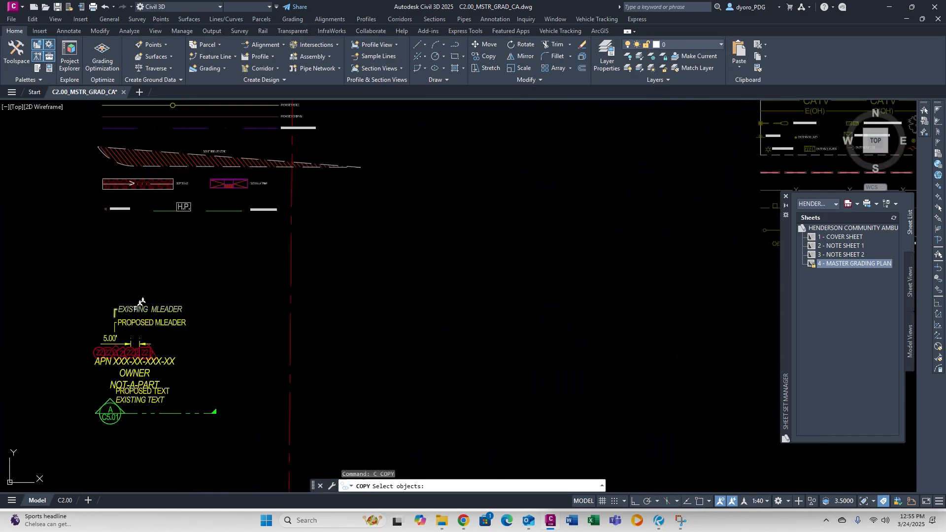
Copy the EXISTING MLEADER sample from the legend to the storm drain manhole.
{"action": "left_click", "coordinate": [136, 308]}
{"action": "key", "text": "space"}
{"action": "left_click", "coordinate": [135, 305]}
{"action": "scroll", "coordinate": [311, 231], "scroll_direction": "down", "scroll_amount": 12}
{"action": "middle_click_drag", "start_coordinate": [529, 235], "coordinate": [324, 261]}
{"action": "scroll", "coordinate": [374, 238], "scroll_direction": "up", "scroll_amount": 12}
{"action": "middle_click_drag", "start_coordinate": [253, 223], "coordinate": [644, 325]}
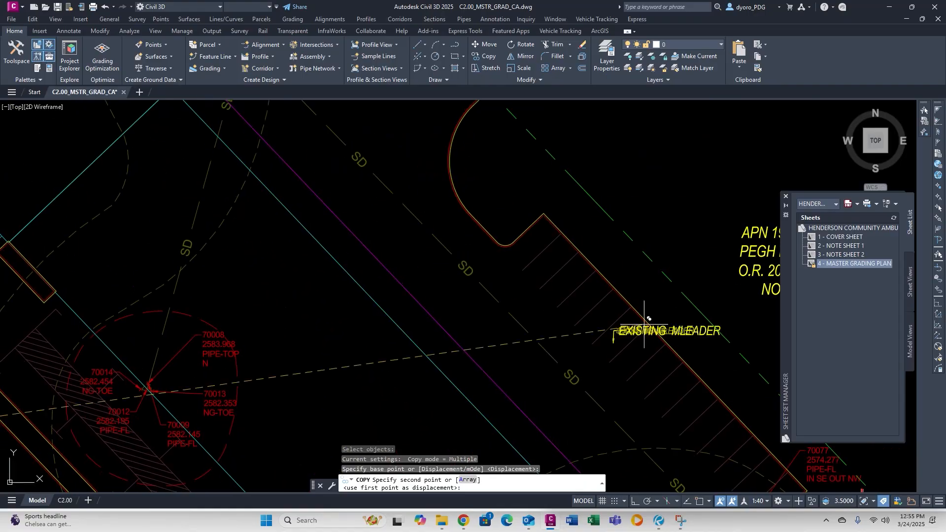
{"action": "mouse_move", "coordinate": [613, 394]}
{"action": "middle_mouse_down"}
{"action": "mouse_move", "coordinate": [148, 36]}
{"action": "mouse_move", "coordinate": [162, 182]}
{"action": "middle_mouse_up"}
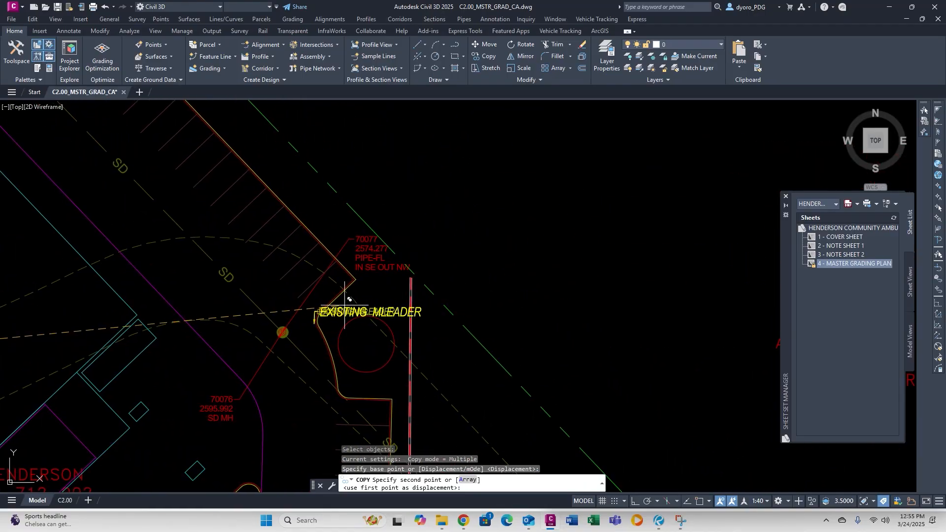
{"action": "left_click", "coordinate": [342, 303]}
{"action": "key", "text": "Escape"}
{"action": "key", "text": "Escape"}
Review the placed leader's settings in the Properties panel.
{"action": "left_click", "coordinate": [337, 309]}
{"action": "right_click", "coordinate": [336, 310]}
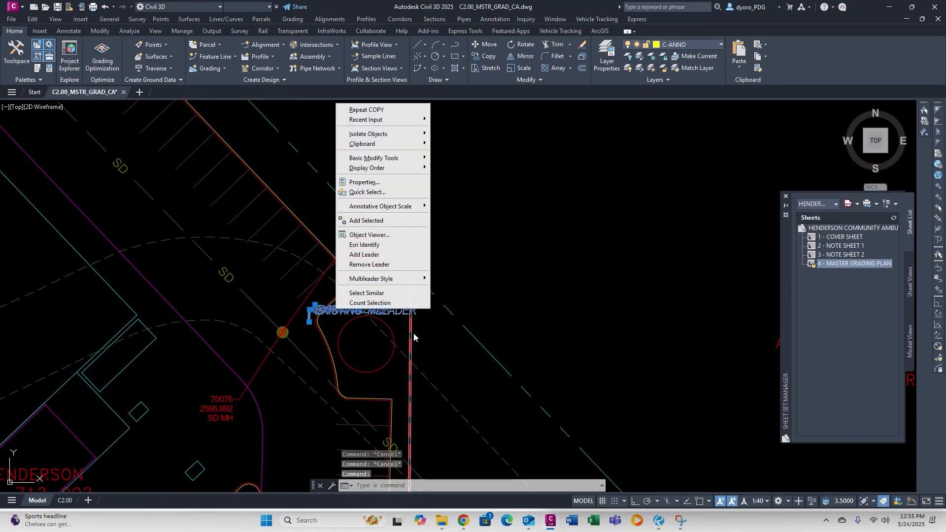
{"action": "left_click", "coordinate": [364, 183]}
{"action": "scroll", "coordinate": [415, 374], "scroll_direction": "down", "scroll_amount": 1}
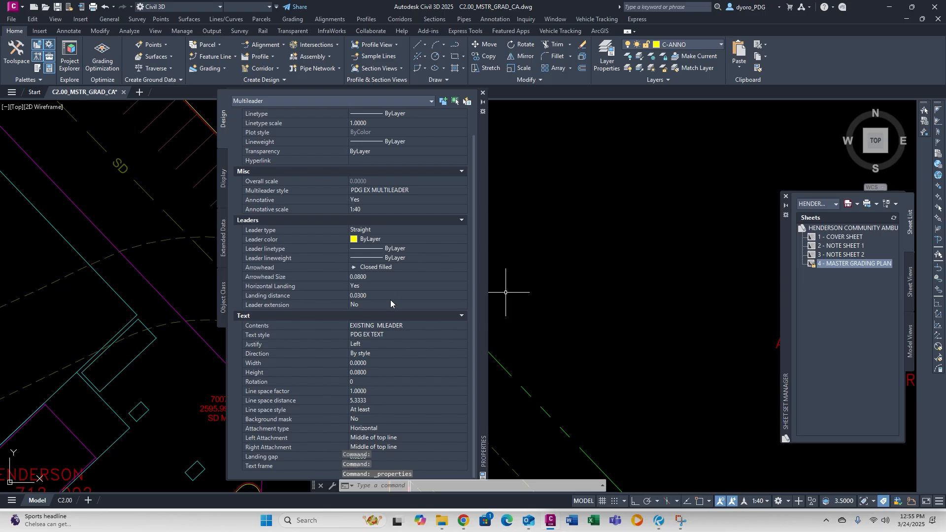
{"action": "left_click", "coordinate": [483, 93]}
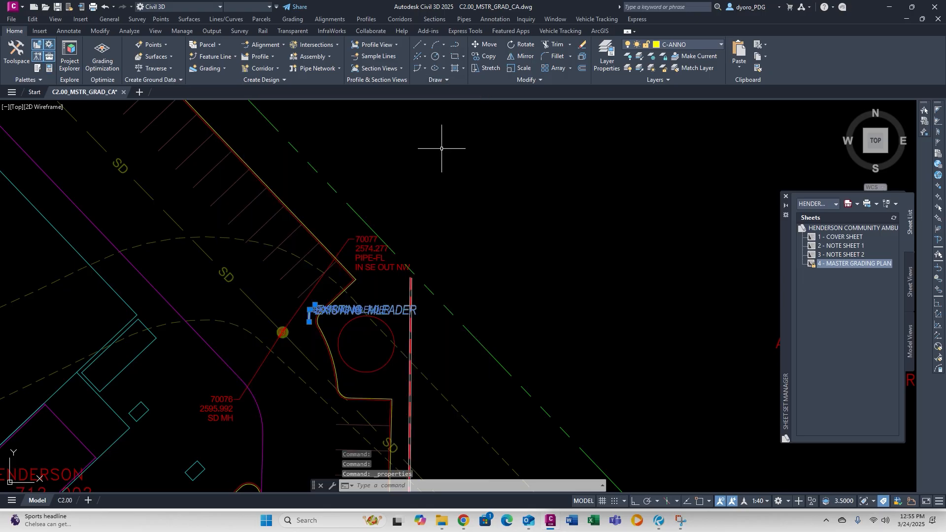
{"action": "right_click", "coordinate": [385, 308]}
{"action": "left_click", "coordinate": [389, 180]}
{"action": "scroll", "coordinate": [422, 392], "scroll_direction": "down", "scroll_amount": 2}
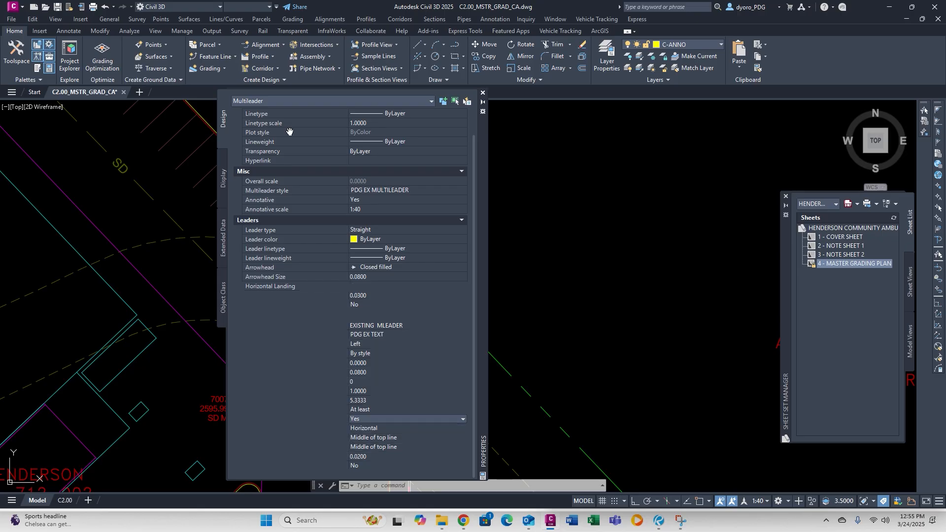
{"action": "left_click", "coordinate": [483, 93]}
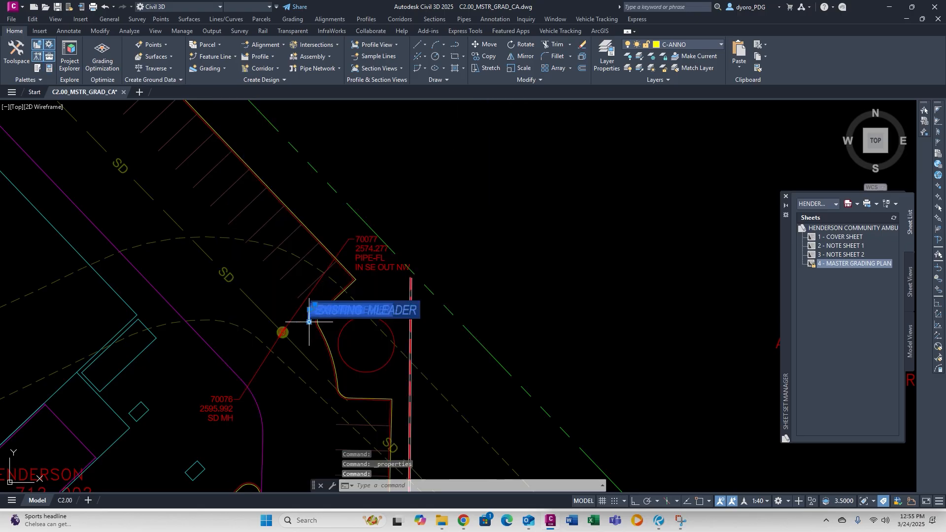
Open the copied leader's EXISTING MLEADER text for editing.
{"action": "left_click", "coordinate": [309, 322]}
{"action": "scroll", "coordinate": [299, 323], "scroll_direction": "up", "scroll_amount": 4}
{"action": "key", "text": "Escape"}
{"action": "key", "text": "Escape"}
{"action": "scroll", "coordinate": [369, 214], "scroll_direction": "down", "scroll_amount": 5}
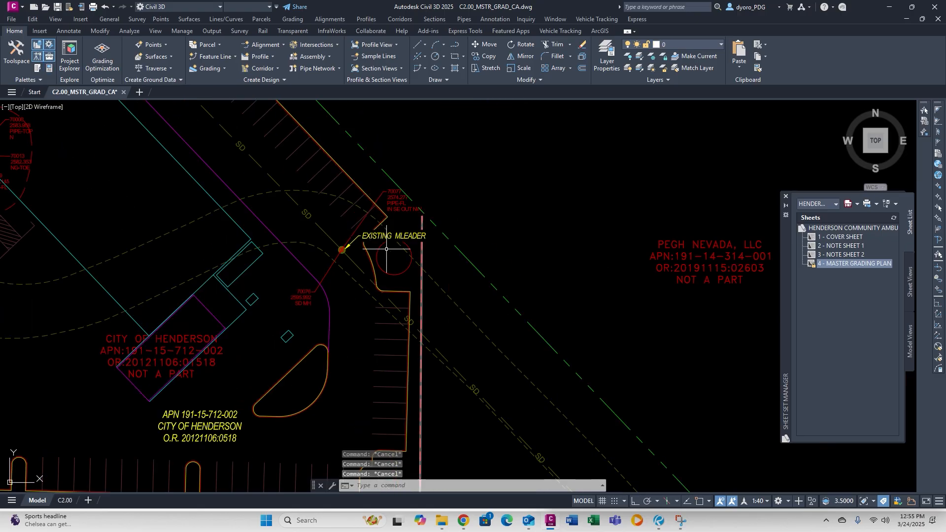
{"action": "double_click", "coordinate": [394, 237]}
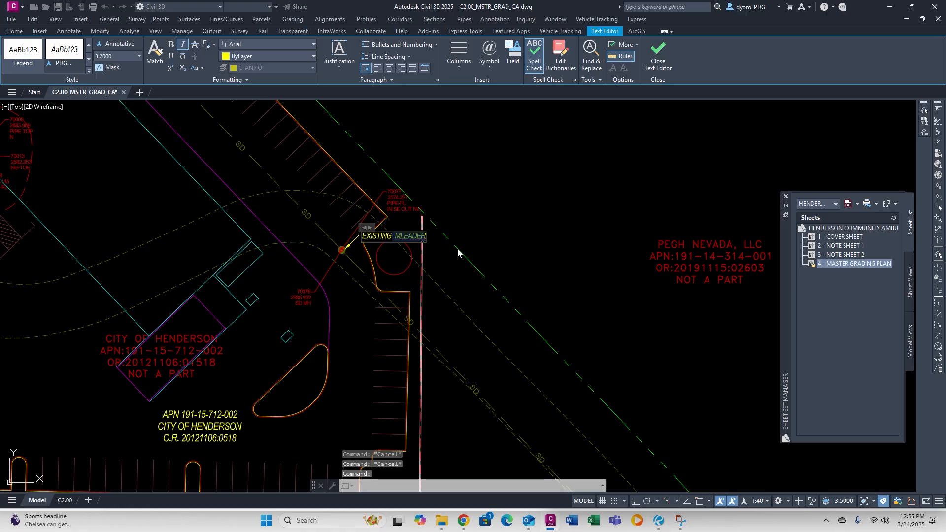
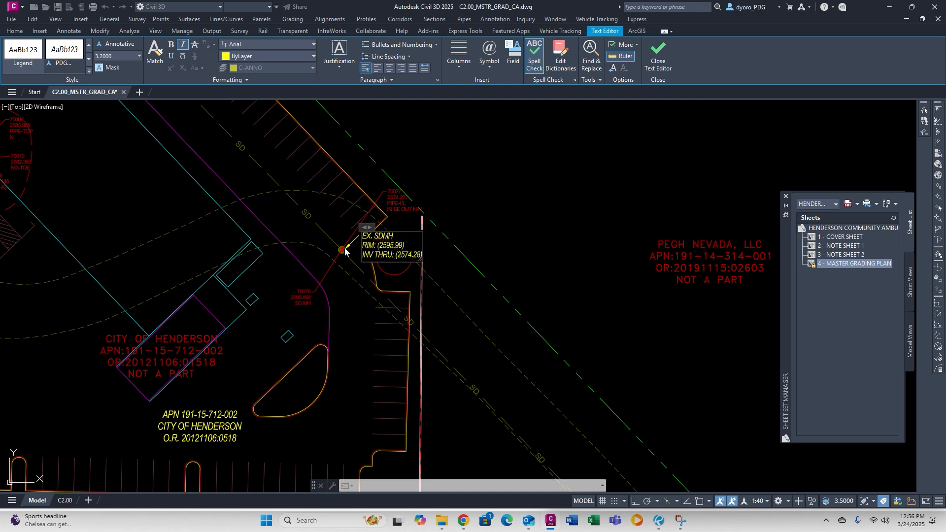
Stretch the SDMH callout's leader tip onto the storm drain manhole.
{"action": "left_click", "coordinate": [345, 252]}
{"action": "scroll", "coordinate": [345, 252], "scroll_direction": "up", "scroll_amount": 5}
{"action": "left_click", "coordinate": [362, 368]}
{"action": "left_click", "coordinate": [401, 247]}
{"action": "scroll", "coordinate": [384, 256], "scroll_direction": "down", "scroll_amount": 5}
{"action": "scroll", "coordinate": [397, 276], "scroll_direction": "down", "scroll_amount": 5}
Correct the SDMH callout's invert value, ending it in 7.
{"action": "left_click", "coordinate": [342, 248]}
{"action": "key", "text": "Escape"}
{"action": "key", "text": "Escape"}
{"action": "key", "text": "Escape"}
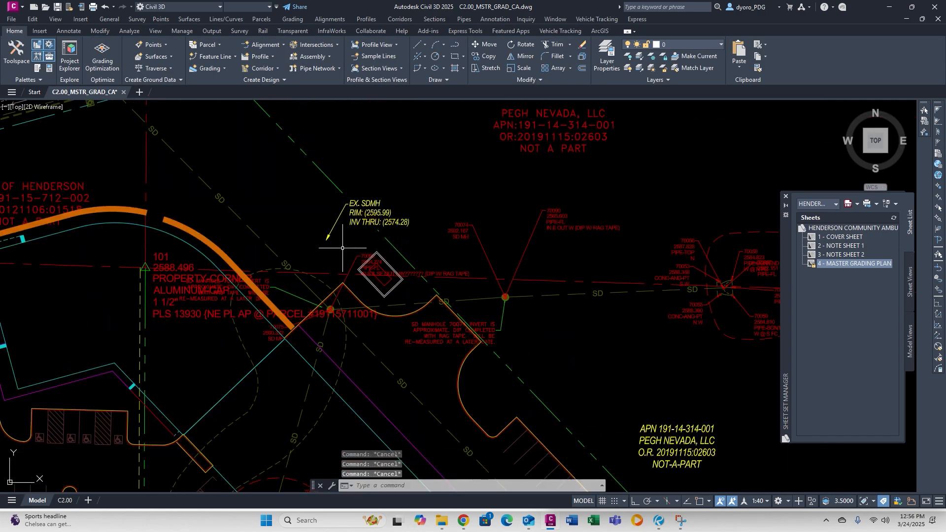
{"action": "scroll", "coordinate": [296, 298], "scroll_direction": "up", "scroll_amount": 5}
{"action": "scroll", "coordinate": [421, 321], "scroll_direction": "down", "scroll_amount": 3}
{"action": "double_click", "coordinate": [551, 192]}
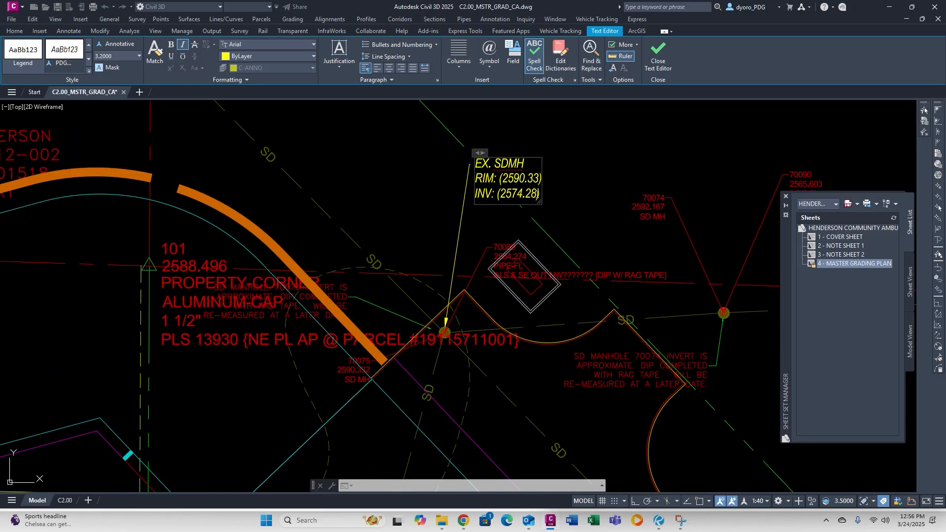
{"action": "key", "text": "BackSpace"}
{"action": "type", "text": "7"}
{"action": "scroll", "coordinate": [356, 201], "scroll_direction": "down", "scroll_amount": 4}
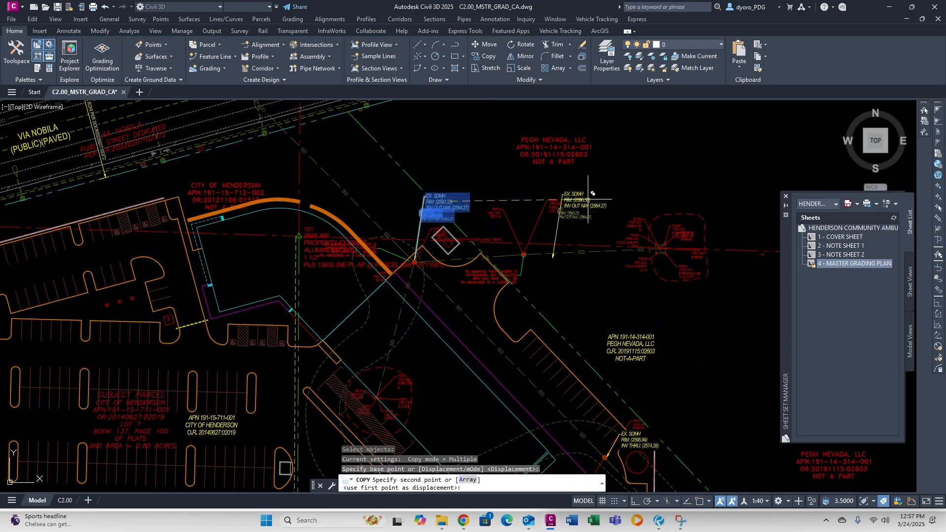
Copy the SDMH callout to the next manhole, point its leader there, and enter 5.60.
{"action": "left_click", "coordinate": [593, 193]}
{"action": "scroll", "coordinate": [611, 160], "scroll_direction": "up", "scroll_amount": 4}
{"action": "left_click", "coordinate": [446, 317]}
{"action": "left_click", "coordinate": [493, 350]}
{"action": "scroll", "coordinate": [481, 156], "scroll_direction": "up", "scroll_amount": 5}
{"action": "left_click", "coordinate": [382, 172]}
{"action": "left_click", "coordinate": [446, 284]}
{"action": "key", "text": "Escape"}
{"action": "key", "text": "Escape"}
{"action": "double_click", "coordinate": [502, 299]}
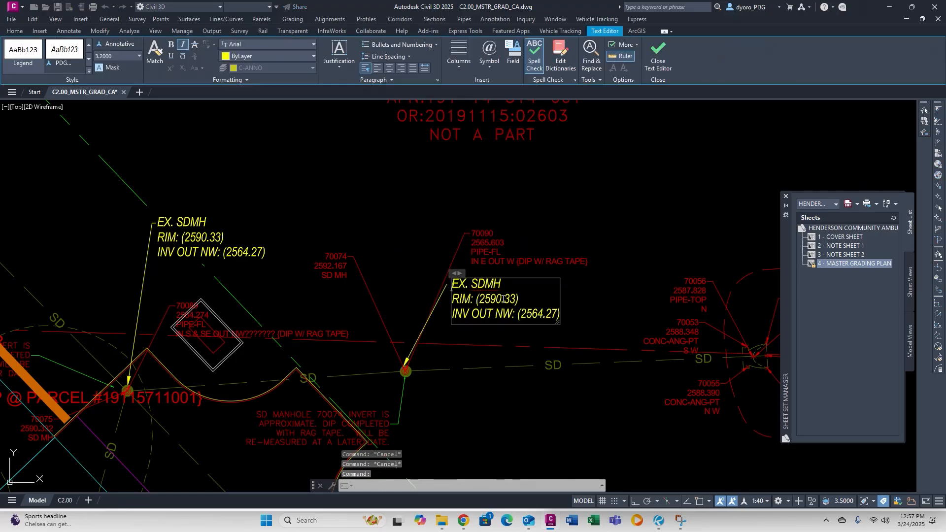
{"action": "type", "text": "5.60"}
{"action": "left_click", "coordinate": [592, 345]}
Copy the callout to the inlet and relabel it as a DI.
{"action": "scroll", "coordinate": [465, 250], "scroll_direction": "down", "scroll_amount": 5}
{"action": "scroll", "coordinate": [288, 358], "scroll_direction": "up", "scroll_amount": 5}
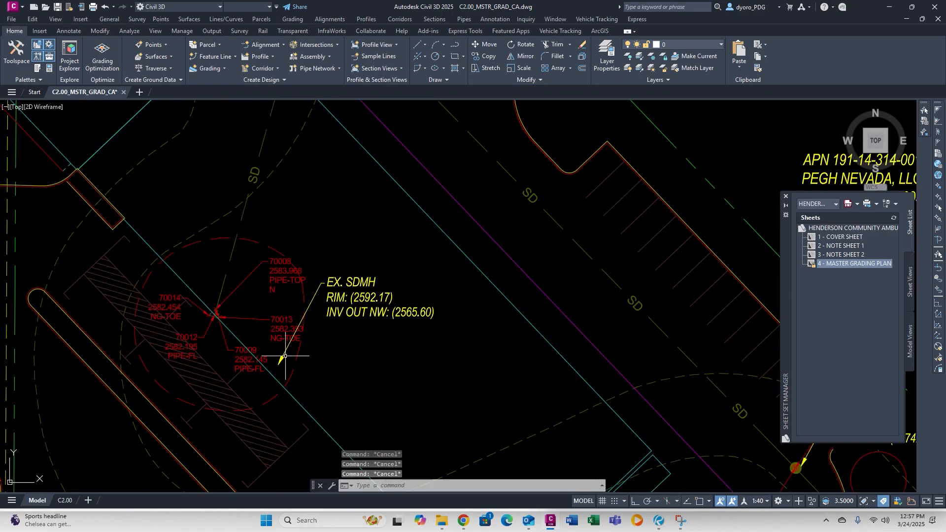
{"action": "left_click", "coordinate": [364, 327]}
{"action": "left_click", "coordinate": [469, 298]}
{"action": "double_click", "coordinate": [510, 300]}
{"action": "type", "text": "DI"}
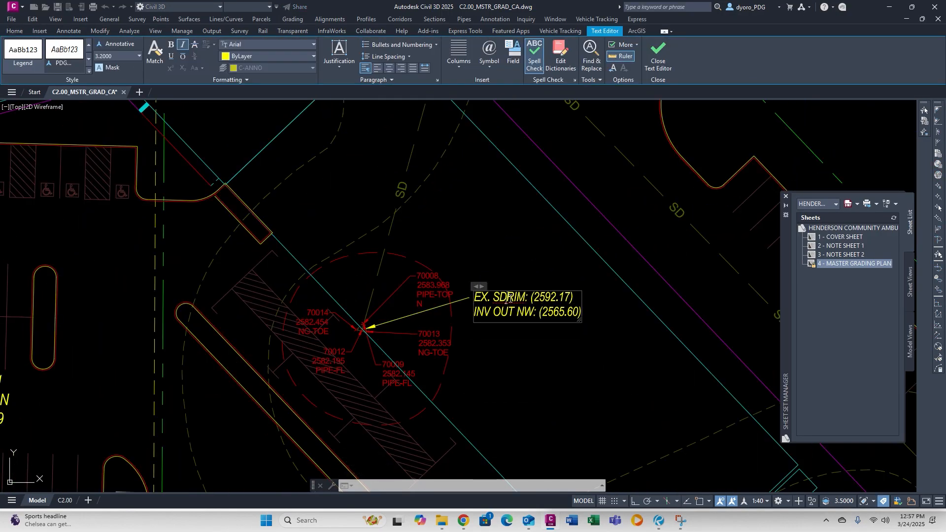
{"action": "left_click", "coordinate": [573, 330]}
Copy the inlet callout to another inlet and change its invert to 2582.15.
{"action": "scroll", "coordinate": [345, 335], "scroll_direction": "down", "scroll_amount": 5}
{"action": "scroll", "coordinate": [340, 345], "scroll_direction": "up", "scroll_amount": 6}
{"action": "left_click", "coordinate": [342, 382]}
{"action": "left_click", "coordinate": [271, 393]}
{"action": "left_click", "coordinate": [346, 284]}
{"action": "key", "text": "Escape"}
{"action": "key", "text": "Escape"}
{"action": "double_click", "coordinate": [548, 368]}
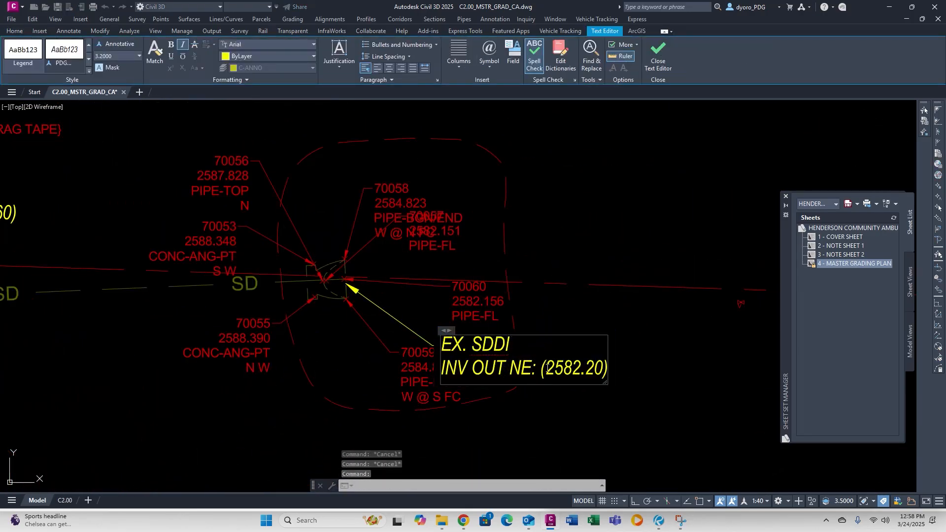
{"action": "left_click", "coordinate": [595, 369]}
{"action": "key", "text": "BackSpace"}
{"action": "key", "text": "BackSpace"}
{"action": "type", "text": "15"}
{"action": "left_click", "coordinate": [611, 355]}
{"action": "key", "text": "Escape"}
{"action": "key", "text": "Escape"}
Copy the SDMH callout to road manhole 70085 with its leader on the structure.
{"action": "scroll", "coordinate": [610, 355], "scroll_direction": "down", "scroll_amount": 6}
{"action": "scroll", "coordinate": [439, 245], "scroll_direction": "down", "scroll_amount": 3}
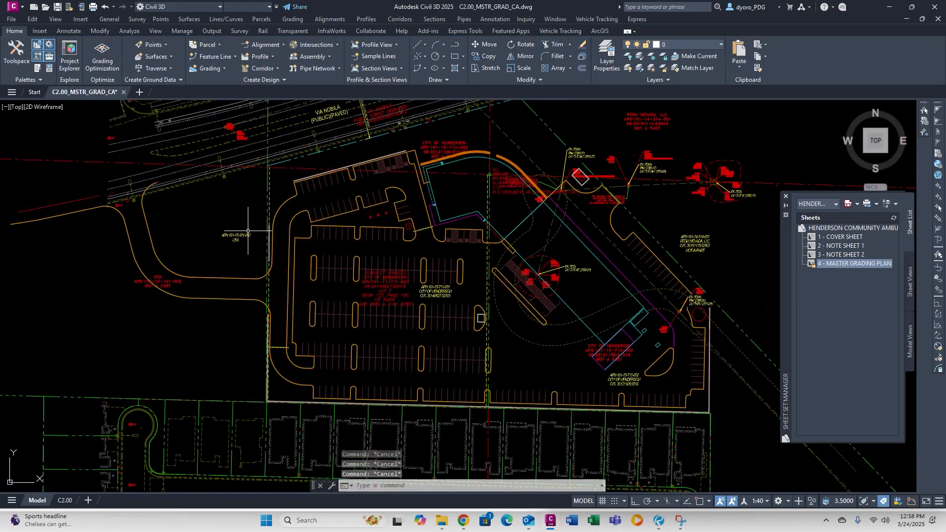
{"action": "middle_click_drag", "start_coordinate": [260, 232], "coordinate": [448, 224]}
{"action": "scroll", "coordinate": [575, 114], "scroll_direction": "up", "scroll_amount": 3}
{"action": "middle_click_drag", "start_coordinate": [575, 114], "coordinate": [538, 228]}
{"action": "left_click", "coordinate": [509, 268]}
{"action": "left_click", "coordinate": [473, 256]}
{"action": "scroll", "coordinate": [340, 252], "scroll_direction": "up", "scroll_amount": 5}
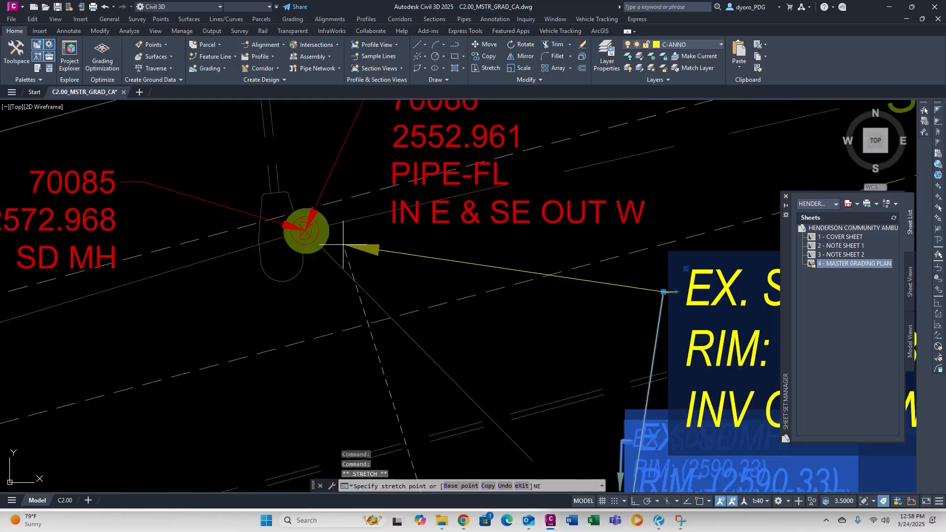
{"action": "left_click", "coordinate": [331, 241]}
{"action": "key", "text": "Escape"}
{"action": "key", "text": "Escape"}
Change the manhole 70085 callout's rim digits to 72.
{"action": "double_click", "coordinate": [411, 226]}
{"action": "left_click", "coordinate": [483, 250]}
{"action": "key", "text": "BackSpace"}
{"action": "key", "text": "BackSpace"}
{"action": "type", "text": "72.97"}
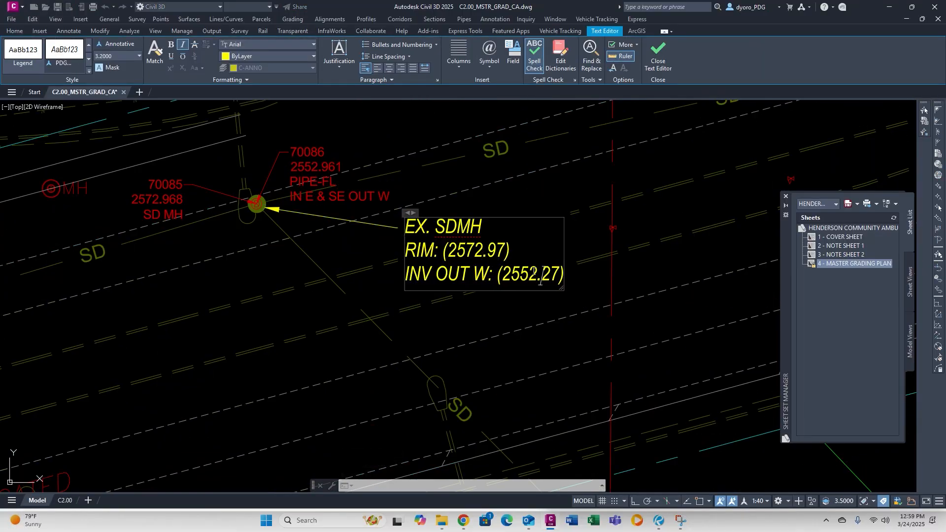
{"action": "left_click", "coordinate": [510, 314]}
Copy the callout to manhole 70087 and change its rim digit to 1.
{"action": "scroll", "coordinate": [509, 314], "scroll_direction": "down", "scroll_amount": 5}
{"action": "left_click", "coordinate": [300, 336]}
{"action": "scroll", "coordinate": [261, 331], "scroll_direction": "up", "scroll_amount": 6}
{"action": "left_click", "coordinate": [177, 278]}
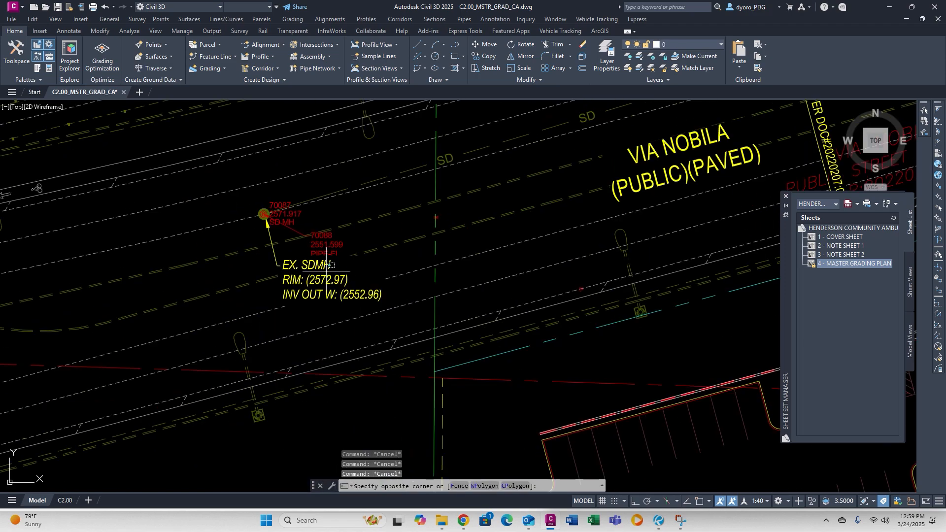
{"action": "double_click", "coordinate": [315, 266]}
{"action": "key", "text": "BackSpace"}
{"action": "type", "text": "1"}
{"action": "left_click", "coordinate": [424, 305]}
{"action": "scroll", "coordinate": [424, 305], "scroll_direction": "down", "scroll_amount": 3}
Go to the C2.00 sheet layout and work inside its viewport.
{"action": "middle_click_drag", "start_coordinate": [690, 148], "coordinate": [394, 185]}
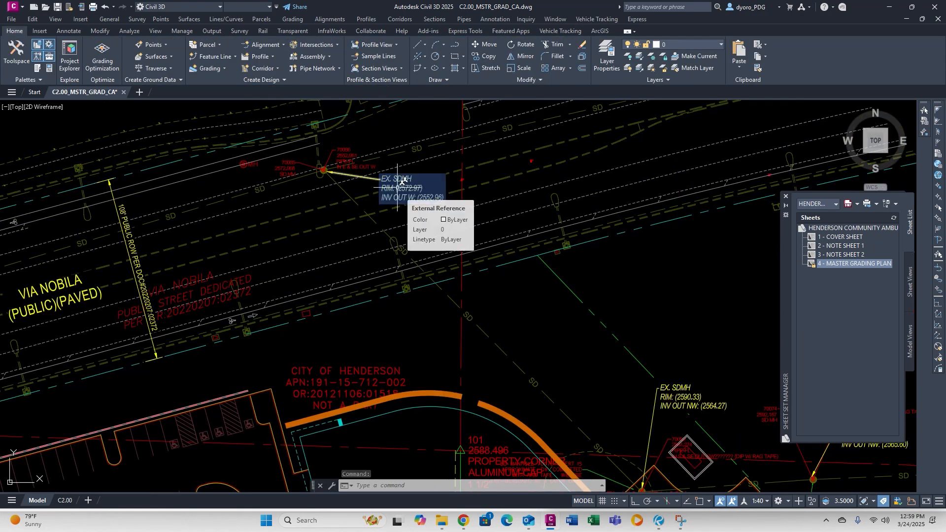
{"action": "key", "text": "Escape"}
{"action": "key", "text": "Escape"}
{"action": "key", "text": "Escape"}
{"action": "scroll", "coordinate": [395, 198], "scroll_direction": "down", "scroll_amount": 4}
{"action": "left_click", "coordinate": [64, 501]}
{"action": "double_click", "coordinate": [456, 277]}
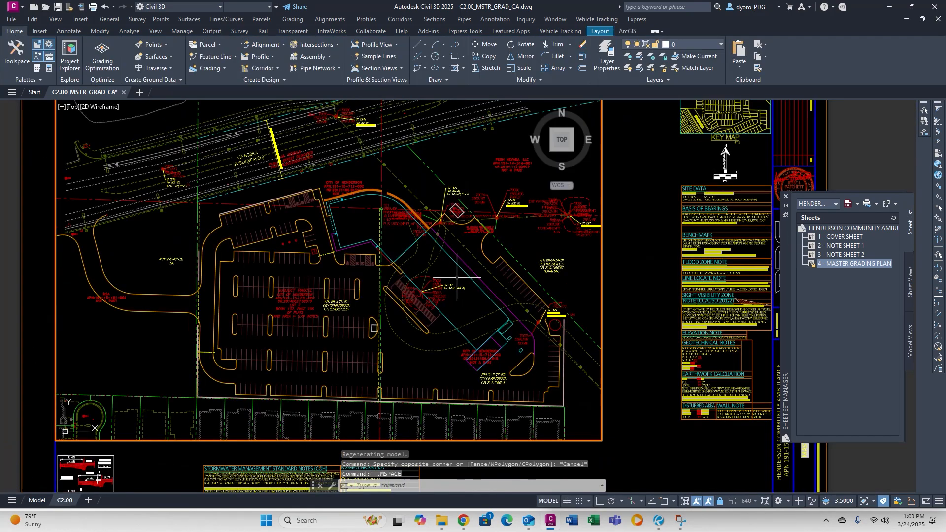
Freeze the red survey text in the viewport and stretch the viewport wider to the right.
{"action": "left_click", "coordinate": [498, 167]}
{"action": "scroll", "coordinate": [422, 305], "scroll_direction": "down", "scroll_amount": 4}
{"action": "left_click", "coordinate": [455, 362]}
{"action": "key", "text": "F8"}
{"action": "left_click", "coordinate": [472, 367]}
{"action": "double_click", "coordinate": [394, 296]}
Unlock the viewport and reposition the site plan within the C2.00 sheet.
{"action": "left_click", "coordinate": [720, 502]}
{"action": "middle_click_drag", "start_coordinate": [439, 335], "coordinate": [455, 328]}
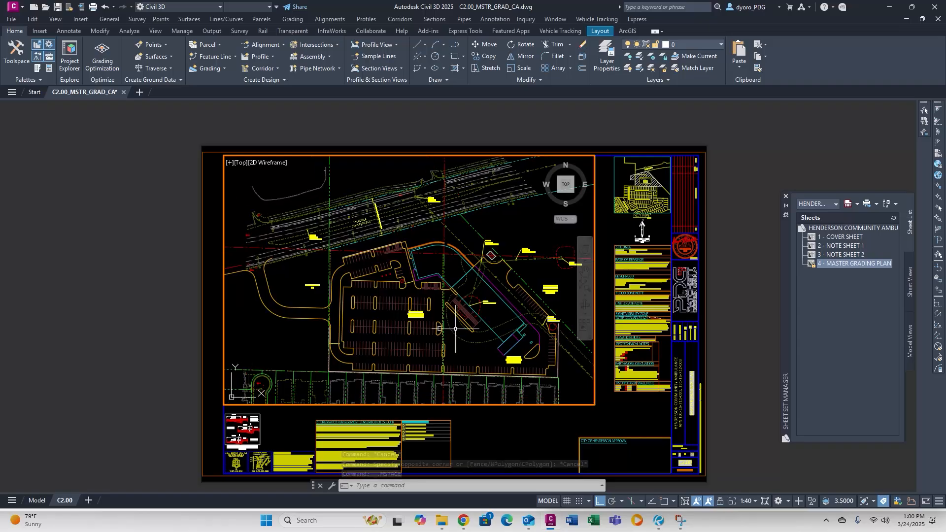
{"action": "double_click", "coordinate": [507, 466]}
{"action": "key", "text": "Escape"}
{"action": "key", "text": "Escape"}
{"action": "key", "text": "Escape"}
{"action": "scroll", "coordinate": [554, 292], "scroll_direction": "up", "scroll_amount": 2}
{"action": "scroll", "coordinate": [416, 237], "scroll_direction": "up", "scroll_amount": 2}
{"action": "middle_click_drag", "start_coordinate": [611, 223], "coordinate": [533, 182]}
{"action": "scroll", "coordinate": [416, 236], "scroll_direction": "down", "scroll_amount": 4}
{"action": "type", "text": "s"}
In model space, set the project folder as the data shortcuts working folder in Prospector.
{"action": "left_click", "coordinate": [40, 504]}
{"action": "left_click", "coordinate": [17, 53]}
{"action": "right_click", "coordinate": [54, 332]}
{"action": "left_click", "coordinate": [98, 363]}
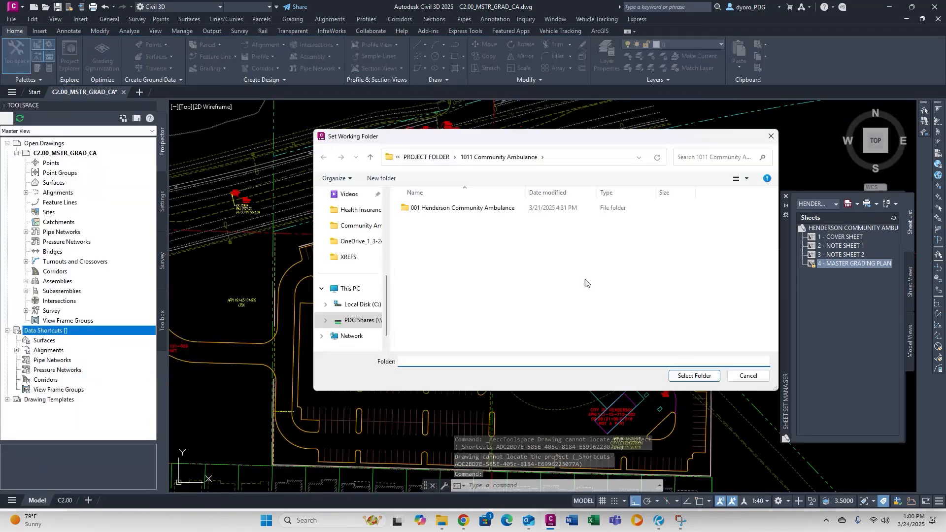
{"action": "left_click", "coordinate": [695, 376]}
{"action": "left_click", "coordinate": [17, 340]}
Create a data-shortcut reference to the EG_CA surface with a contour display style.
{"action": "right_click", "coordinate": [58, 350]}
{"action": "left_click", "coordinate": [84, 357]}
{"action": "left_click", "coordinate": [591, 255]}
{"action": "left_click", "coordinate": [615, 169]}
{"action": "left_click", "coordinate": [585, 191]}
Change the drawing order of the new EG_CA surface.
{"action": "left_click", "coordinate": [494, 332]}
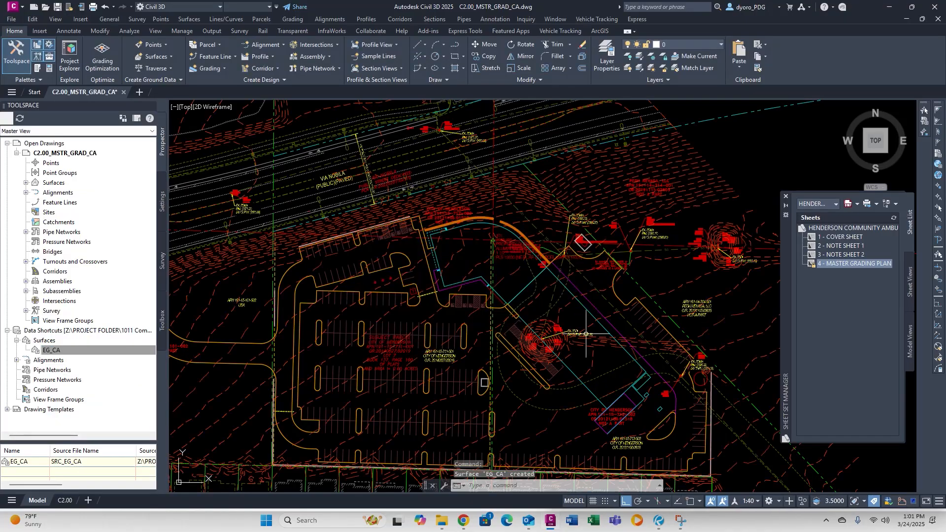
{"action": "left_click", "coordinate": [540, 291]}
{"action": "right_click", "coordinate": [547, 290]}
{"action": "left_click", "coordinate": [695, 125]}
{"action": "middle_click_drag", "start_coordinate": [379, 355], "coordinate": [521, 293]}
In the C2.00 viewport, set Add Labels to Surface / Contour - Multiple.
{"action": "left_click", "coordinate": [64, 500]}
{"action": "double_click", "coordinate": [444, 296]}
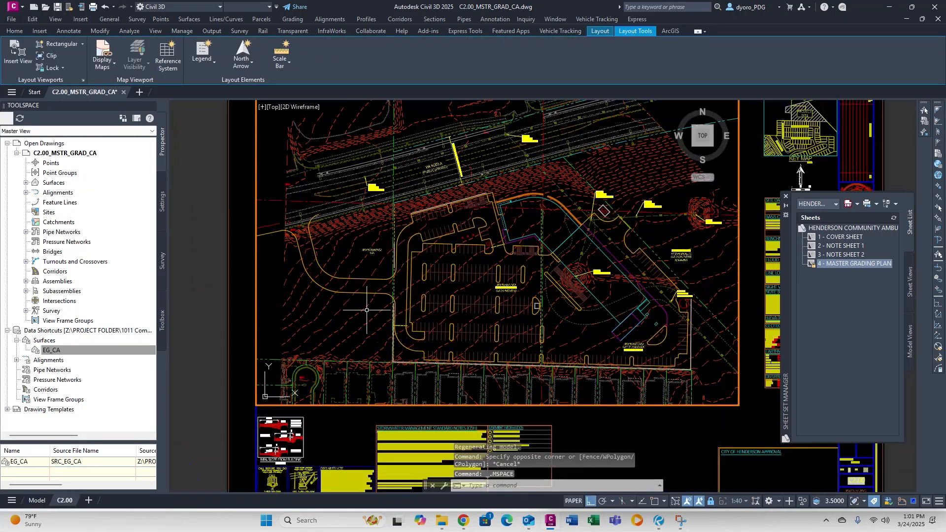
{"action": "left_click", "coordinate": [495, 19]}
{"action": "left_click", "coordinate": [510, 31]}
{"action": "left_click", "coordinate": [704, 224]}
{"action": "left_click", "coordinate": [705, 306]}
{"action": "left_click", "coordinate": [714, 246]}
{"action": "left_click", "coordinate": [709, 283]}
{"action": "left_click", "coordinate": [768, 246]}
{"action": "left_click", "coordinate": [709, 282]}
Start Contour - Multiple labels and run a label line across the lot through the 2592 and 2591 contours.
{"action": "left_click", "coordinate": [773, 392]}
{"action": "scroll", "coordinate": [295, 263], "scroll_direction": "up", "scroll_amount": 2}
{"action": "left_click", "coordinate": [294, 263]}
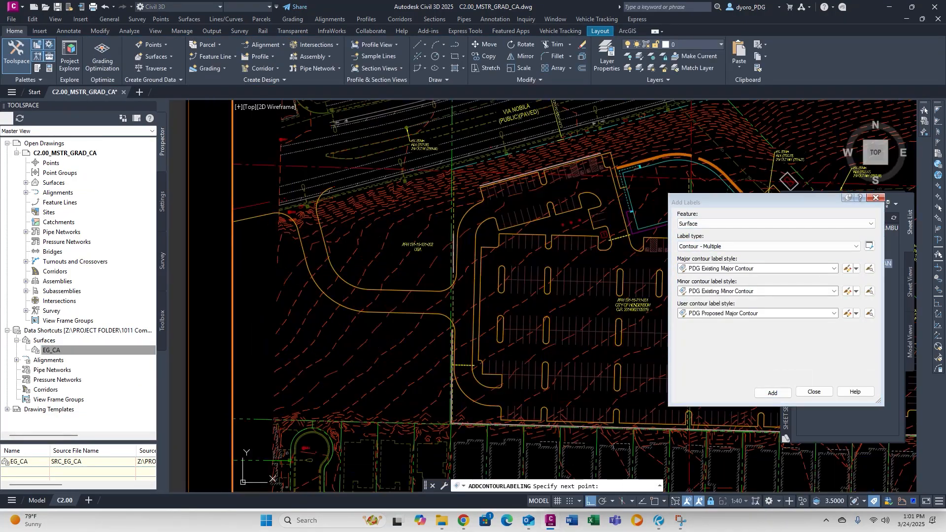
{"action": "left_click", "coordinate": [566, 403]}
{"action": "middle_click_drag", "start_coordinate": [560, 393], "coordinate": [241, 367]}
{"action": "left_click", "coordinate": [445, 372]}
{"action": "middle_click_drag", "start_coordinate": [638, 394], "coordinate": [484, 316]}
{"action": "left_click", "coordinate": [501, 366]}
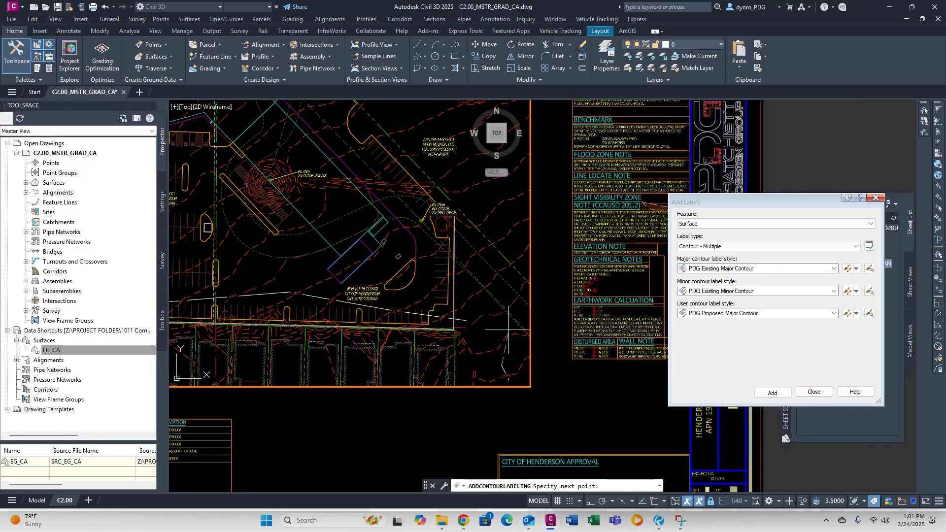
{"action": "left_click", "coordinate": [514, 292]}
{"action": "middle_click_drag", "start_coordinate": [514, 238], "coordinate": [525, 327]}
{"action": "left_click", "coordinate": [522, 282]}
{"action": "left_click", "coordinate": [430, 212]}
{"action": "left_click", "coordinate": [456, 172]}
{"action": "left_click", "coordinate": [460, 162]}
{"action": "left_click", "coordinate": [427, 171]}
{"action": "scroll", "coordinate": [425, 165], "scroll_direction": "up", "scroll_amount": 5}
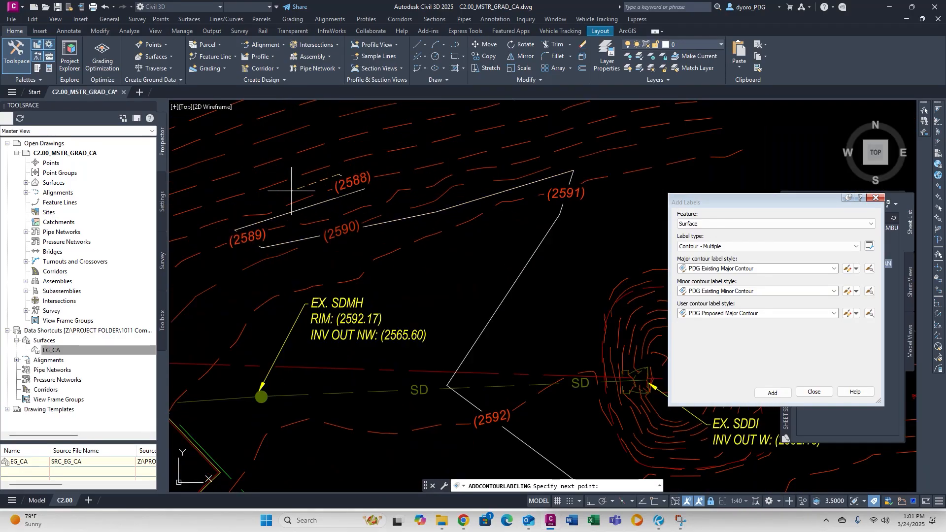
Extend the label line down-right through the 2585 and 2584 contours and finish it.
{"action": "middle_click_drag", "start_coordinate": [393, 116], "coordinate": [458, 230]}
{"action": "left_click", "coordinate": [320, 267]}
{"action": "left_click", "coordinate": [280, 258]}
{"action": "left_click", "coordinate": [426, 221]}
{"action": "left_click", "coordinate": [543, 181]}
{"action": "left_click", "coordinate": [568, 157]}
{"action": "middle_click_drag", "start_coordinate": [561, 160], "coordinate": [582, 229]}
{"action": "left_click", "coordinate": [319, 301]}
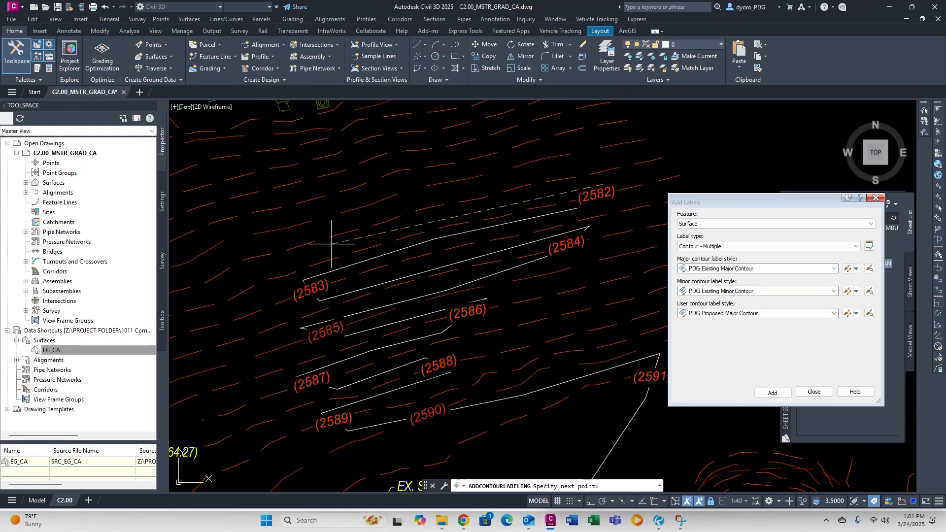
{"action": "middle_click_drag", "start_coordinate": [551, 147], "coordinate": [573, 224]}
{"action": "left_click", "coordinate": [352, 281]}
{"action": "left_click", "coordinate": [353, 264]}
{"action": "left_click", "coordinate": [218, 290]}
{"action": "middle_click_drag", "start_coordinate": [217, 292], "coordinate": [459, 276]}
{"action": "left_click", "coordinate": [404, 300]}
{"action": "left_click", "coordinate": [384, 282]}
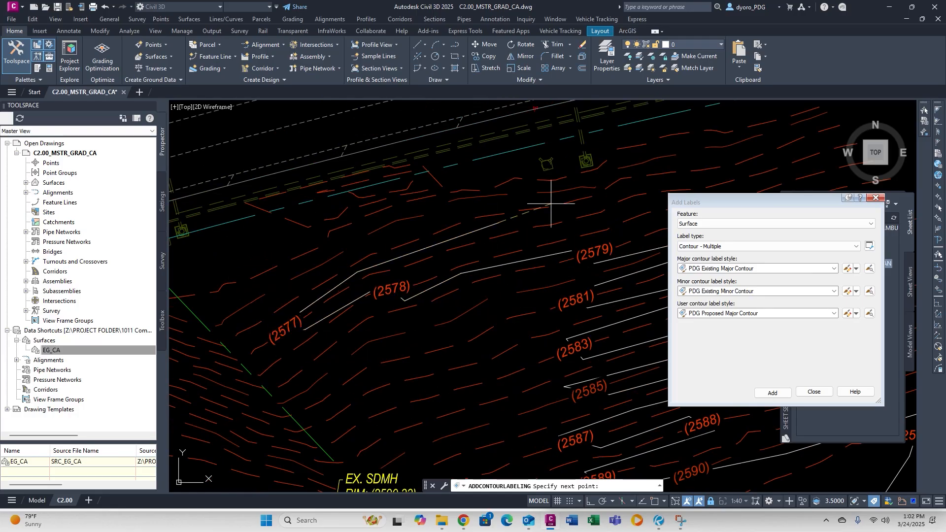
{"action": "left_click", "coordinate": [273, 271]}
{"action": "key", "text": "Return"}
Restart contour labelling and add a label line across the contours along VIA NOBILA.
{"action": "scroll", "coordinate": [273, 271], "scroll_direction": "down", "scroll_amount": 5}
{"action": "scroll", "coordinate": [418, 194], "scroll_direction": "up", "scroll_amount": 4}
{"action": "middle_click_drag", "start_coordinate": [419, 194], "coordinate": [749, 168]}
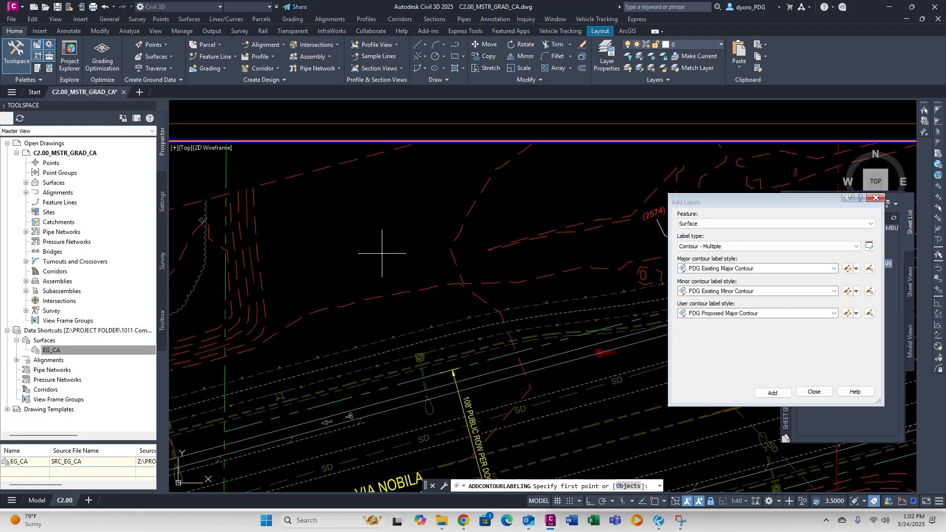
{"action": "middle_click_drag", "start_coordinate": [445, 366], "coordinate": [395, 291]}
{"action": "key", "text": "Escape"}
{"action": "scroll", "coordinate": [395, 291], "scroll_direction": "down", "scroll_amount": 5}
{"action": "key", "text": "Return"}
{"action": "scroll", "coordinate": [408, 249], "scroll_direction": "down", "scroll_amount": 2}
{"action": "scroll", "coordinate": [616, 220], "scroll_direction": "up", "scroll_amount": 2}
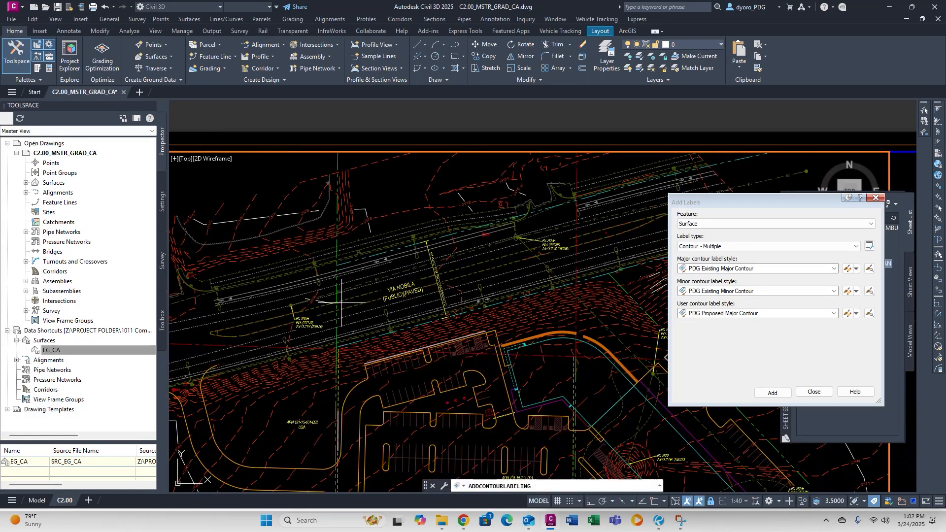
{"action": "middle_click_drag", "start_coordinate": [620, 219], "coordinate": [564, 227]}
{"action": "middle_click_drag", "start_coordinate": [541, 443], "coordinate": [421, 274]}
{"action": "left_click", "coordinate": [328, 211]}
{"action": "key", "text": "Return"}
Reposition the (2585) and (2586) labels and add a label line across the EX. SDDI contours.
{"action": "middle_click_drag", "start_coordinate": [367, 317], "coordinate": [433, 283]}
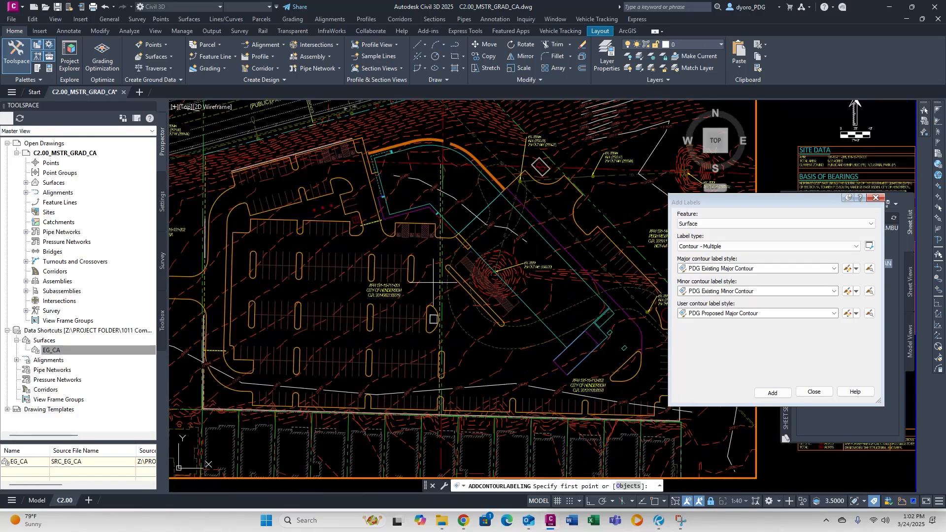
{"action": "scroll", "coordinate": [382, 278], "scroll_direction": "up", "scroll_amount": 5}
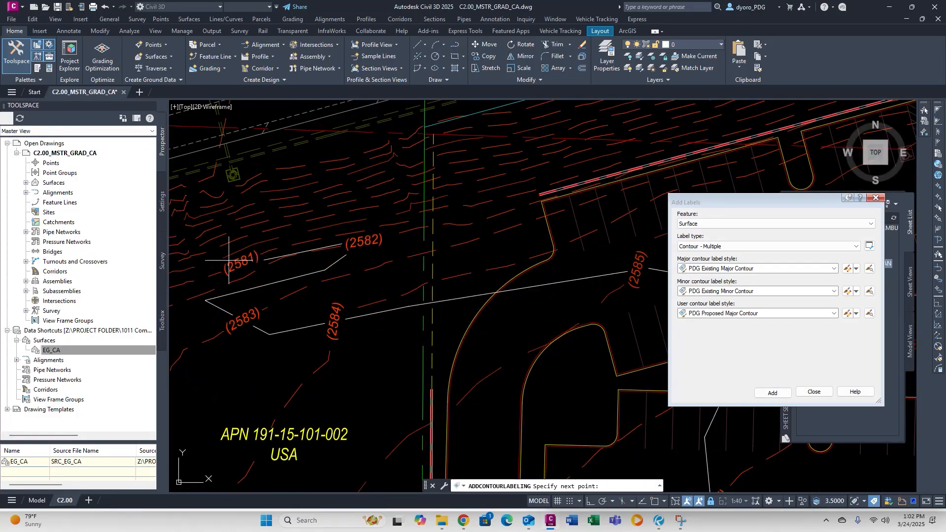
{"action": "key", "text": "Return"}
{"action": "middle_click_drag", "start_coordinate": [616, 162], "coordinate": [365, 276]}
{"action": "middle_click_drag", "start_coordinate": [552, 257], "coordinate": [444, 262]}
{"action": "left_click", "coordinate": [568, 298]}
{"action": "middle_click_drag", "start_coordinate": [568, 299], "coordinate": [238, 331]}
{"action": "left_click", "coordinate": [243, 340]}
{"action": "left_click", "coordinate": [180, 357]}
{"action": "left_click", "coordinate": [350, 265]}
{"action": "middle_click_drag", "start_coordinate": [497, 183], "coordinate": [404, 247]}
{"action": "scroll", "coordinate": [404, 246], "scroll_direction": "up", "scroll_amount": 2}
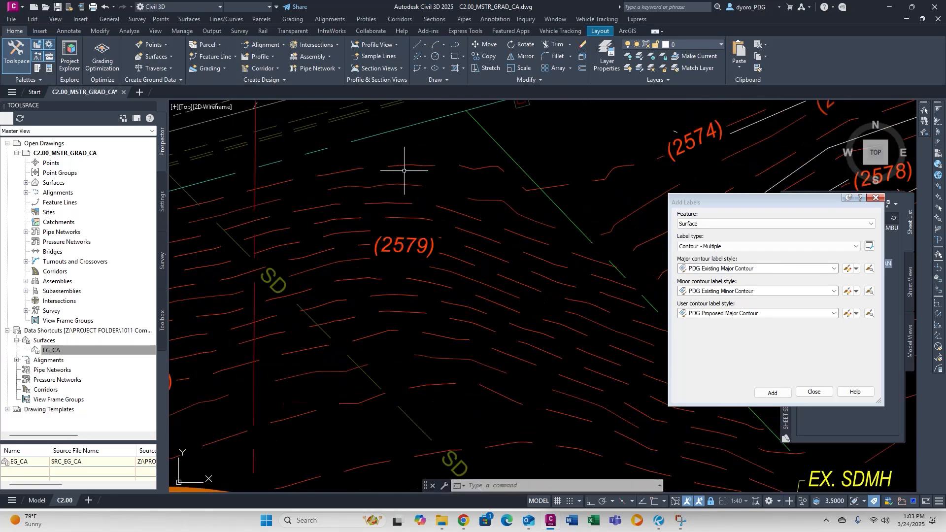
{"action": "left_click", "coordinate": [409, 195]}
{"action": "scroll", "coordinate": [459, 276], "scroll_direction": "down", "scroll_amount": 4}
{"action": "middle_click_drag", "start_coordinate": [512, 301], "coordinate": [463, 250]}
{"action": "scroll", "coordinate": [463, 246], "scroll_direction": "down", "scroll_amount": 5}
{"action": "scroll", "coordinate": [423, 296], "scroll_direction": "up", "scroll_amount": 7}
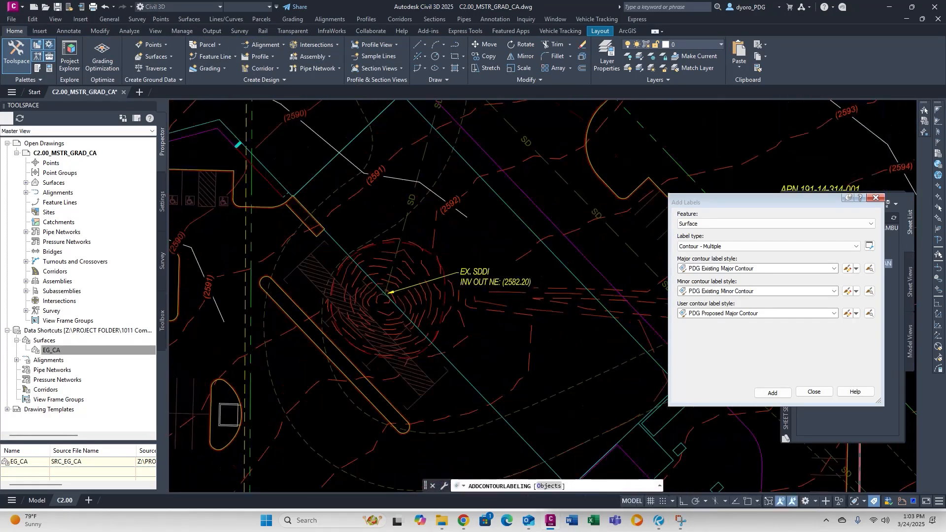
{"action": "left_click", "coordinate": [368, 194]}
{"action": "left_click", "coordinate": [417, 247]}
{"action": "key", "text": "Return"}
Add contour label lines across the parking area contours.
{"action": "middle_click_drag", "start_coordinate": [391, 356], "coordinate": [412, 274]}
{"action": "scroll", "coordinate": [404, 295], "scroll_direction": "down", "scroll_amount": 3}
{"action": "left_click", "coordinate": [369, 355]}
{"action": "left_click", "coordinate": [375, 378]}
{"action": "key", "text": "Return"}
{"action": "scroll", "coordinate": [372, 382], "scroll_direction": "down", "scroll_amount": 3}
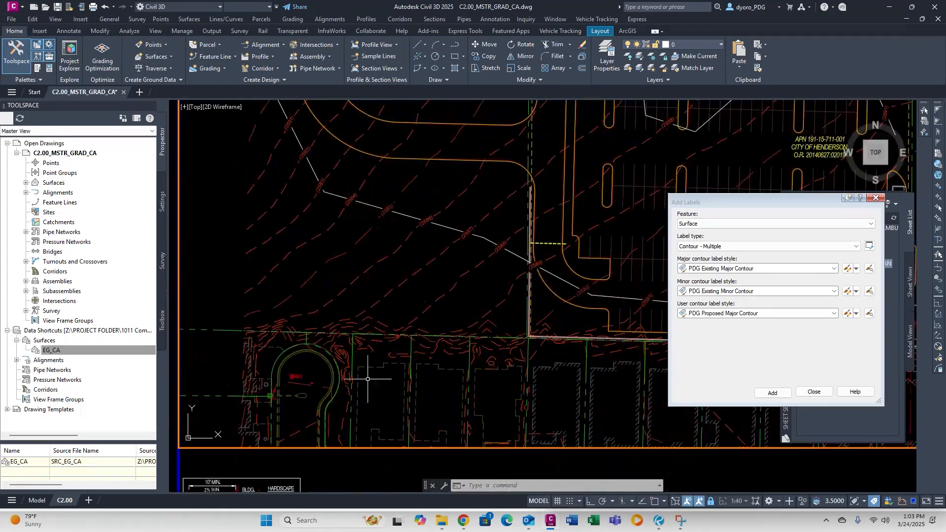
{"action": "left_click", "coordinate": [366, 382]}
{"action": "left_click", "coordinate": [443, 351]}
{"action": "middle_click_drag", "start_coordinate": [528, 358], "coordinate": [263, 345]}
{"action": "scroll", "coordinate": [394, 345], "scroll_direction": "up", "scroll_amount": 2}
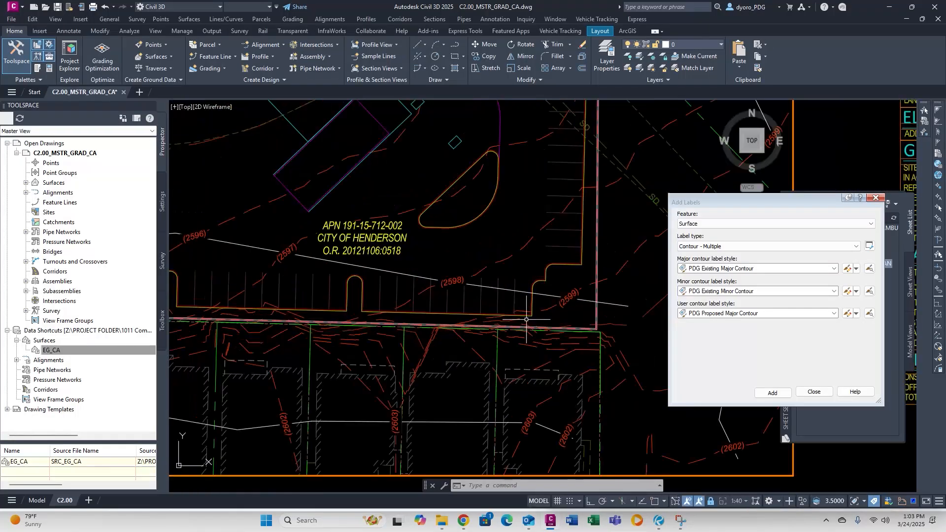
{"action": "key", "text": "Return"}
{"action": "scroll", "coordinate": [542, 408], "scroll_direction": "down", "scroll_amount": 6}
{"action": "scroll", "coordinate": [259, 388], "scroll_direction": "up", "scroll_amount": 4}
{"action": "scroll", "coordinate": [263, 417], "scroll_direction": "down", "scroll_amount": 5}
{"action": "scroll", "coordinate": [206, 179], "scroll_direction": "up", "scroll_amount": 3}
{"action": "left_click", "coordinate": [265, 348]}
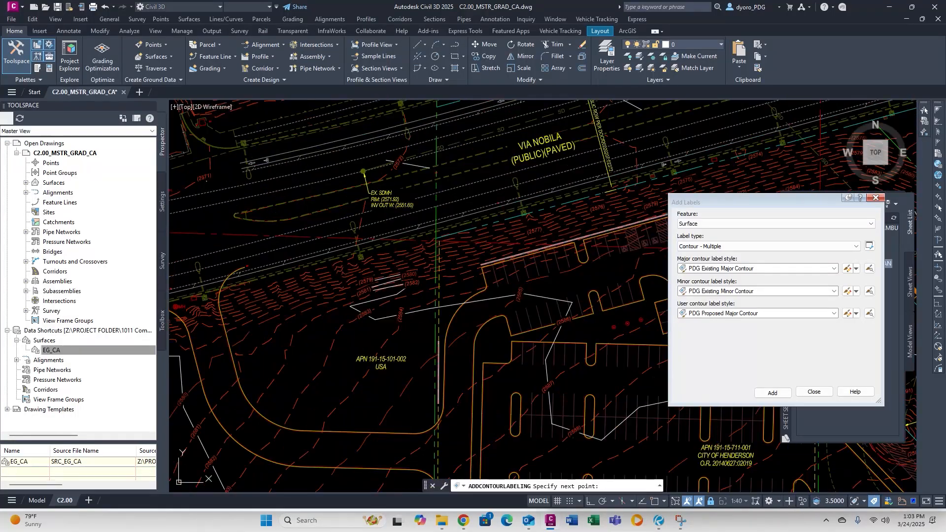
{"action": "left_click", "coordinate": [273, 357]}
{"action": "key", "text": "Return"}
Add two short contour label lines to the remaining contours and end the labelling.
{"action": "scroll", "coordinate": [268, 354], "scroll_direction": "up", "scroll_amount": 5}
{"action": "scroll", "coordinate": [306, 280], "scroll_direction": "up", "scroll_amount": 5}
{"action": "left_click", "coordinate": [489, 199]}
{"action": "left_click", "coordinate": [495, 216]}
{"action": "left_click", "coordinate": [374, 241]}
{"action": "left_click", "coordinate": [376, 273]}
{"action": "scroll", "coordinate": [376, 273], "scroll_direction": "down", "scroll_amount": 2}
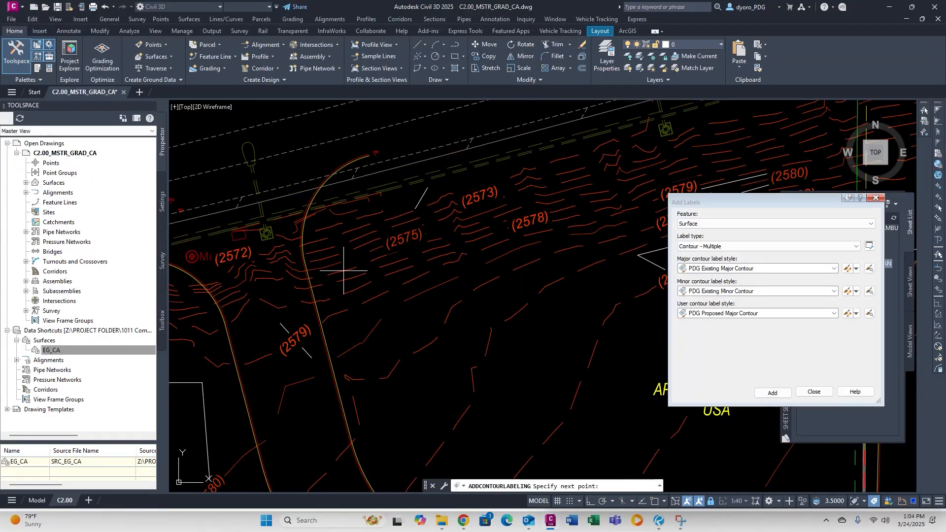
{"action": "key", "text": "Return"}
{"action": "middle_click_drag", "start_coordinate": [472, 177], "coordinate": [409, 207]}
{"action": "scroll", "coordinate": [286, 235], "scroll_direction": "down", "scroll_amount": 4}
Select Similar from the (2578) label, setting Display Contour Label Line to False for all 43 groups.
{"action": "left_click", "coordinate": [355, 240]}
{"action": "right_click", "coordinate": [362, 240]}
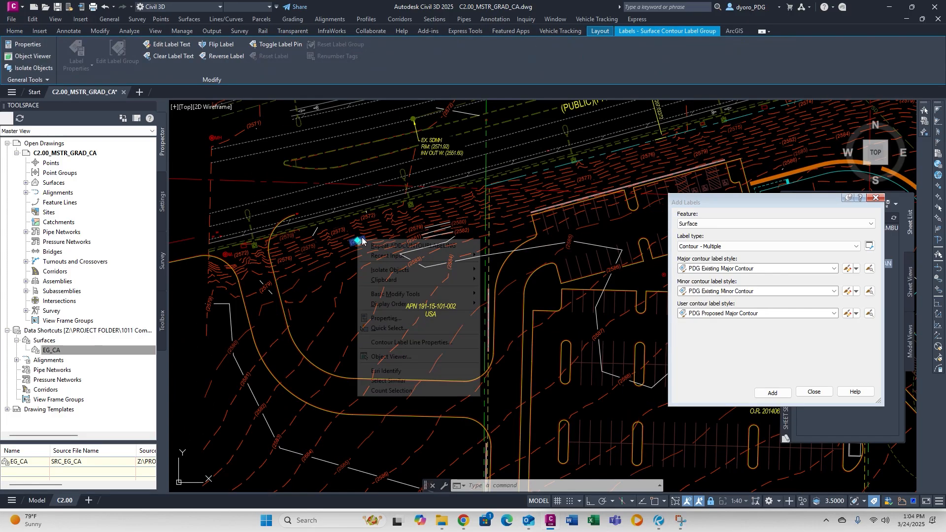
{"action": "left_click", "coordinate": [380, 380]}
{"action": "right_click", "coordinate": [398, 278]}
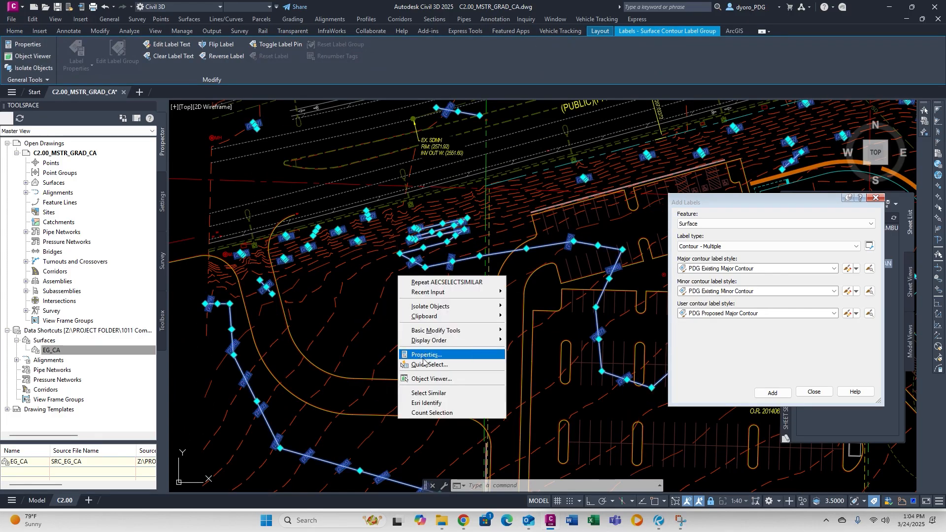
{"action": "right_click", "coordinate": [391, 303]}
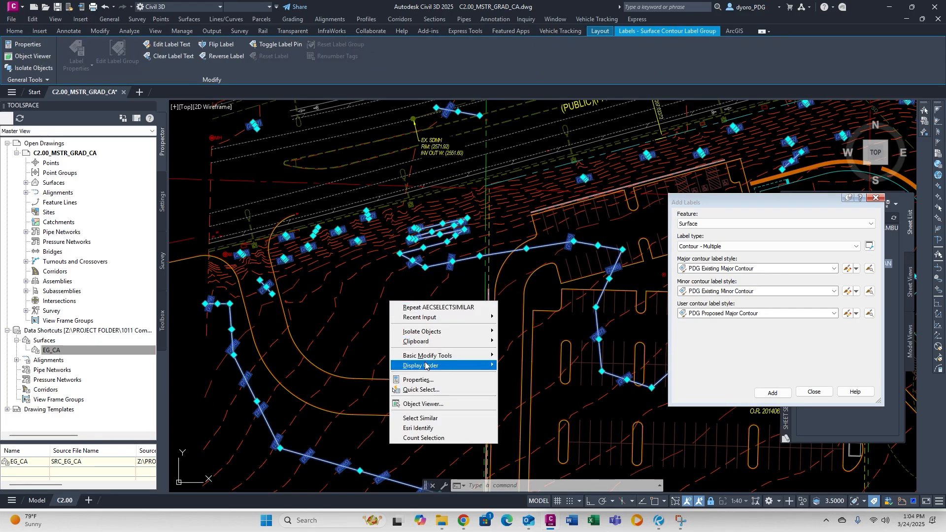
{"action": "left_click", "coordinate": [427, 379]}
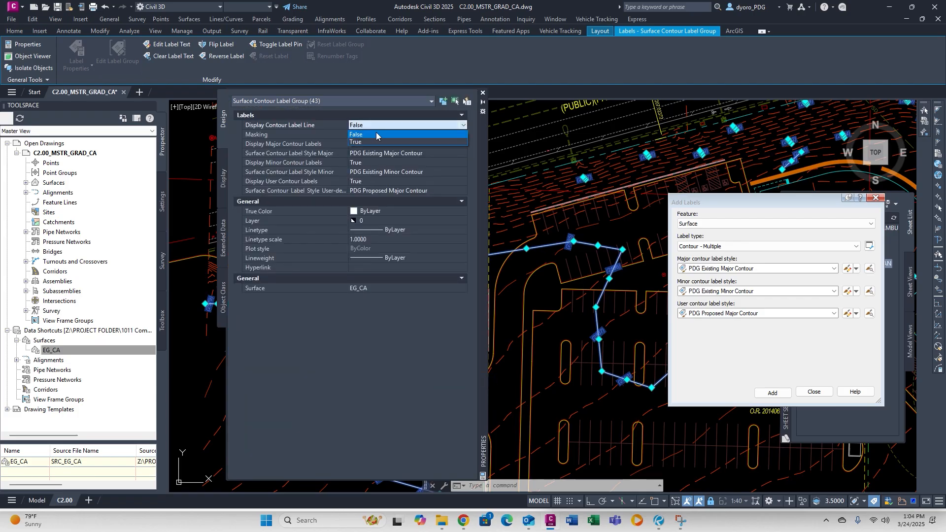
{"action": "left_click", "coordinate": [483, 93]}
{"action": "key", "text": "Escape"}
{"action": "scroll", "coordinate": [328, 249], "scroll_direction": "down", "scroll_amount": 4}
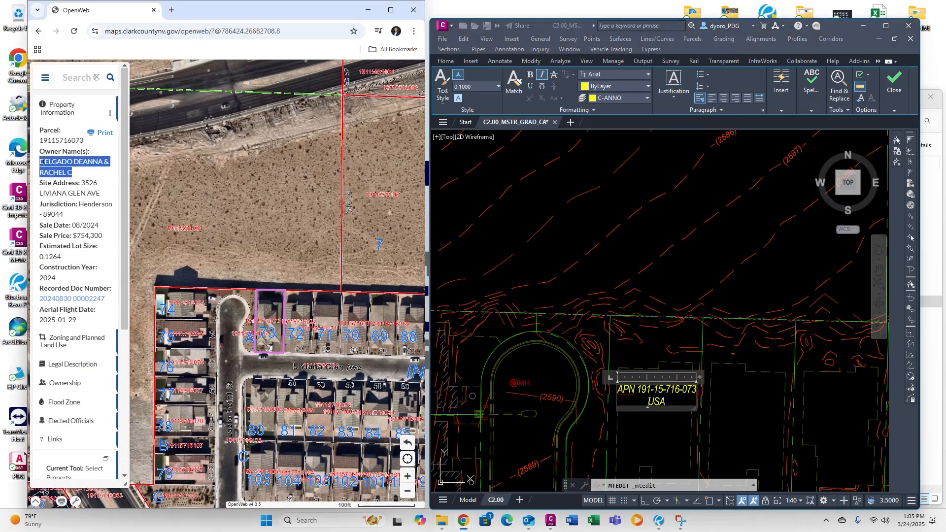
Paste the owners' names from OpenWeb into the first two APN labels, with NOT-A-PART on its own line.
{"action": "left_click", "coordinate": [666, 399]}
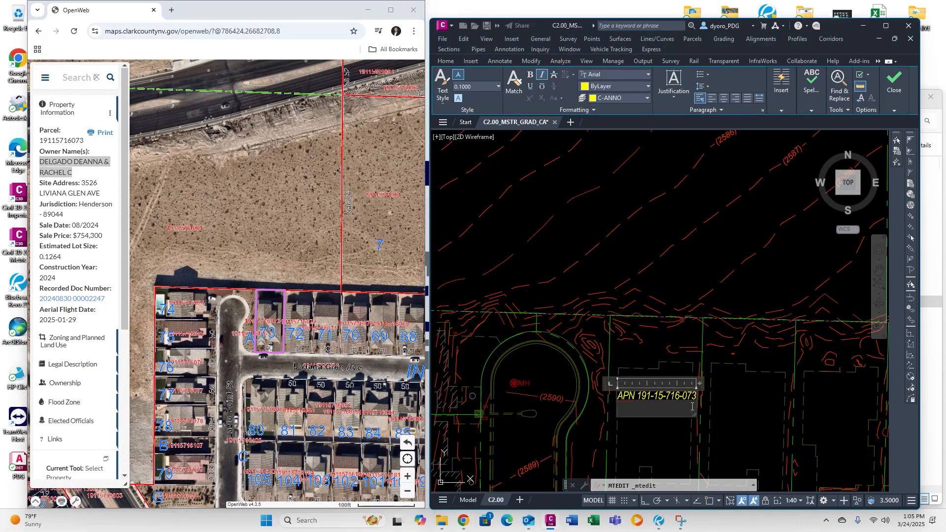
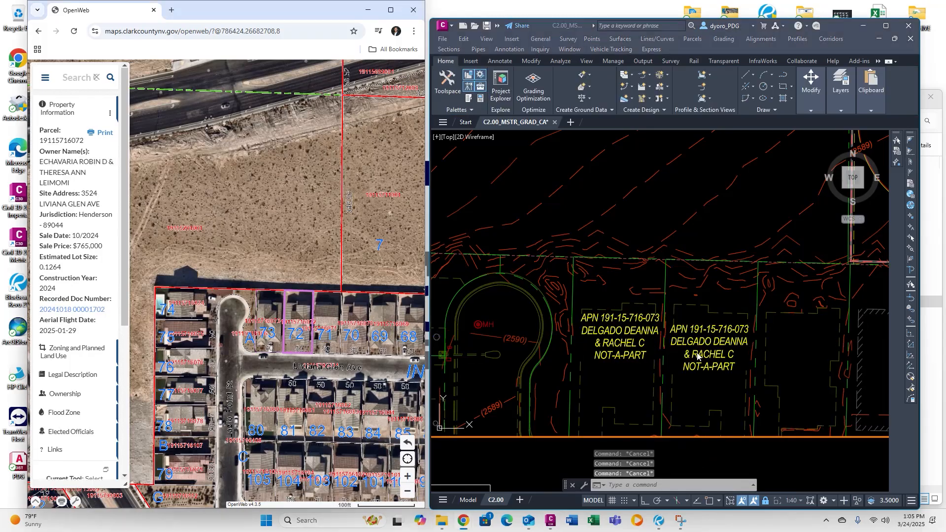
{"action": "double_click", "coordinate": [698, 356]}
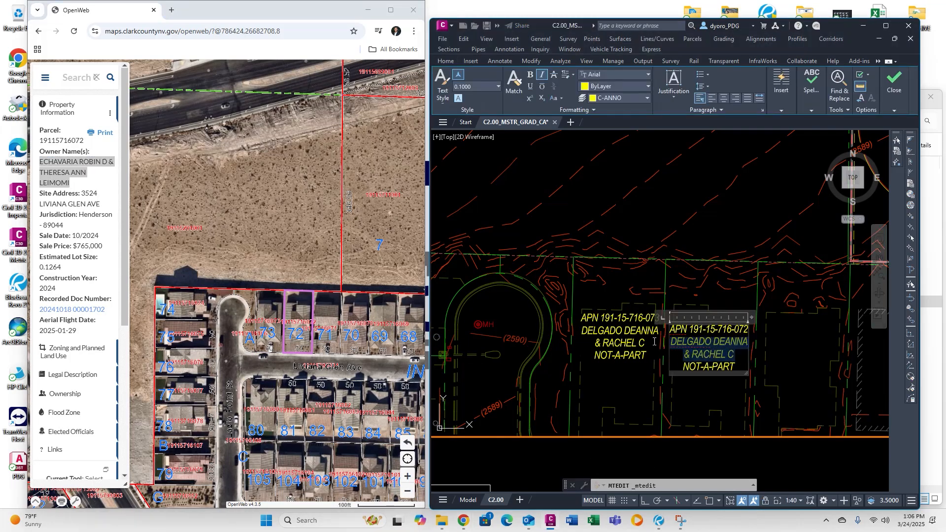
{"action": "right_click", "coordinate": [687, 354]}
{"action": "left_click", "coordinate": [819, 276]}
{"action": "key", "text": "Return"}
{"action": "left_click", "coordinate": [787, 348]}
Edit the third copied parcel label, place it, and stretch the nearby contour label line.
{"action": "double_click", "coordinate": [616, 361]}
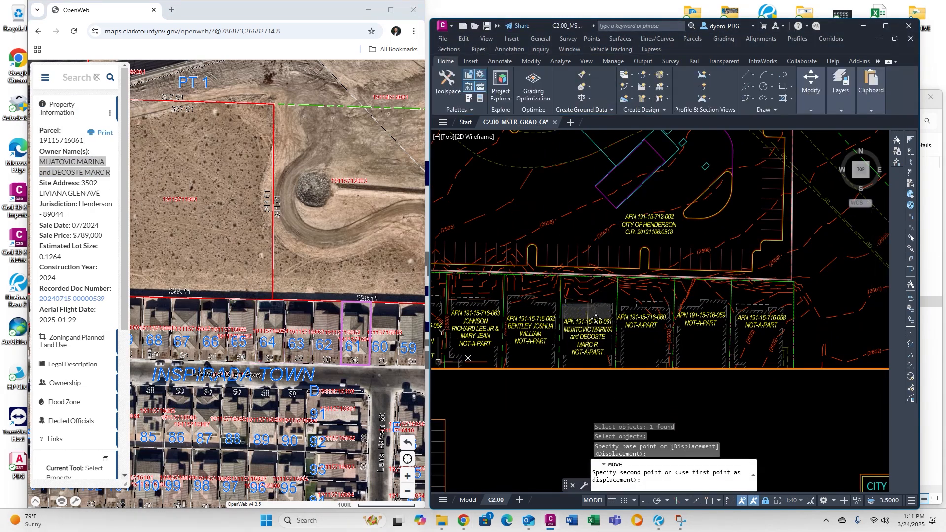
{"action": "left_click", "coordinate": [588, 327]}
{"action": "left_click", "coordinate": [603, 339]}
{"action": "left_click", "coordinate": [618, 336]}
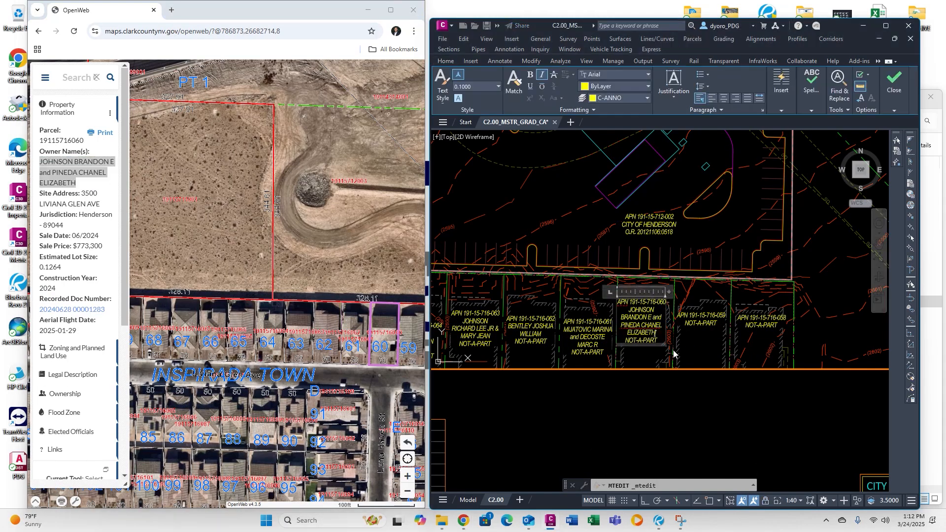